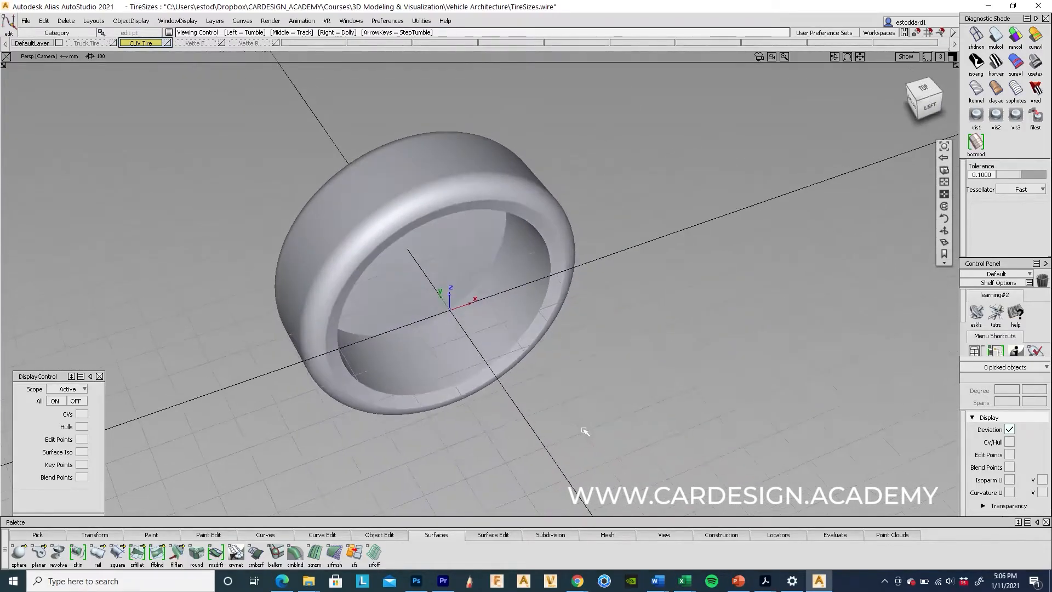
# Step: Pan, zoom and orbit the tire to a low side view
pyautogui.keyDown('alt'); pyautogui.keyDown('shift'); pyautogui.moveTo(689, 374); pyautogui.dragTo(696, 388, button='middle'); pyautogui.keyUp('shift'); pyautogui.keyUp('alt')
pyautogui.keyDown('alt'); pyautogui.keyDown('shift'); pyautogui.moveTo(758, 365); pyautogui.dragTo(450, 419); pyautogui.keyUp('shift'); pyautogui.keyUp('alt')
pyautogui.keyDown('alt'); pyautogui.keyDown('shift'); pyautogui.moveTo(325, 435); pyautogui.dragTo(404, 427, button='middle'); pyautogui.keyUp('shift'); pyautogui.keyUp('alt')
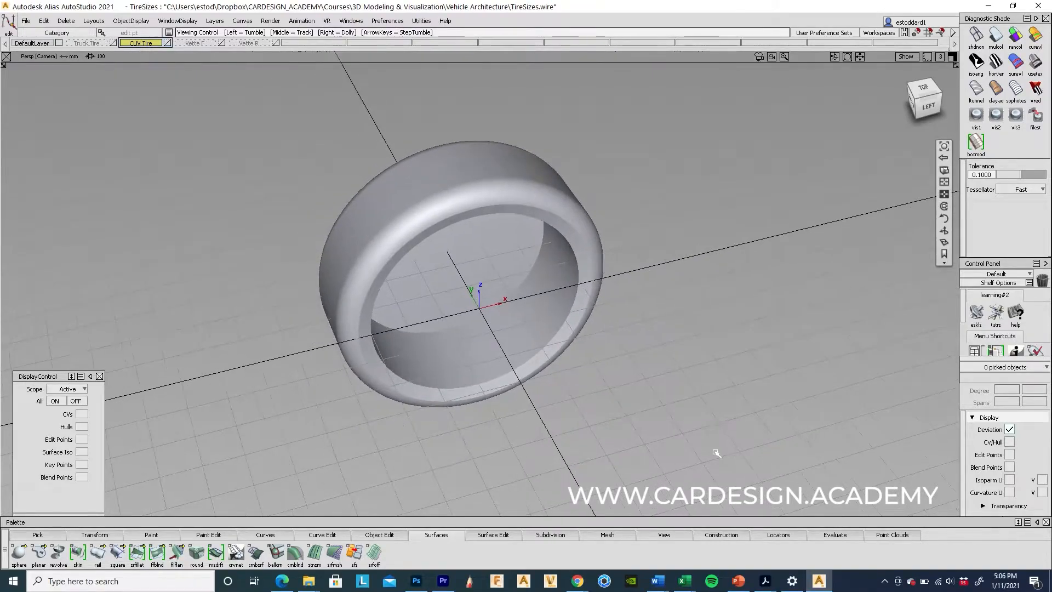
pyautogui.keyDown('alt'); pyautogui.keyDown('shift'); pyautogui.moveTo(731, 427); pyautogui.dragTo(516, 462, button='right'); pyautogui.keyUp('shift'); pyautogui.keyUp('alt')
pyautogui.keyDown('alt'); pyautogui.keyDown('shift'); pyautogui.moveTo(516, 461); pyautogui.dragTo(484, 399); pyautogui.keyUp('shift'); pyautogui.keyUp('alt')
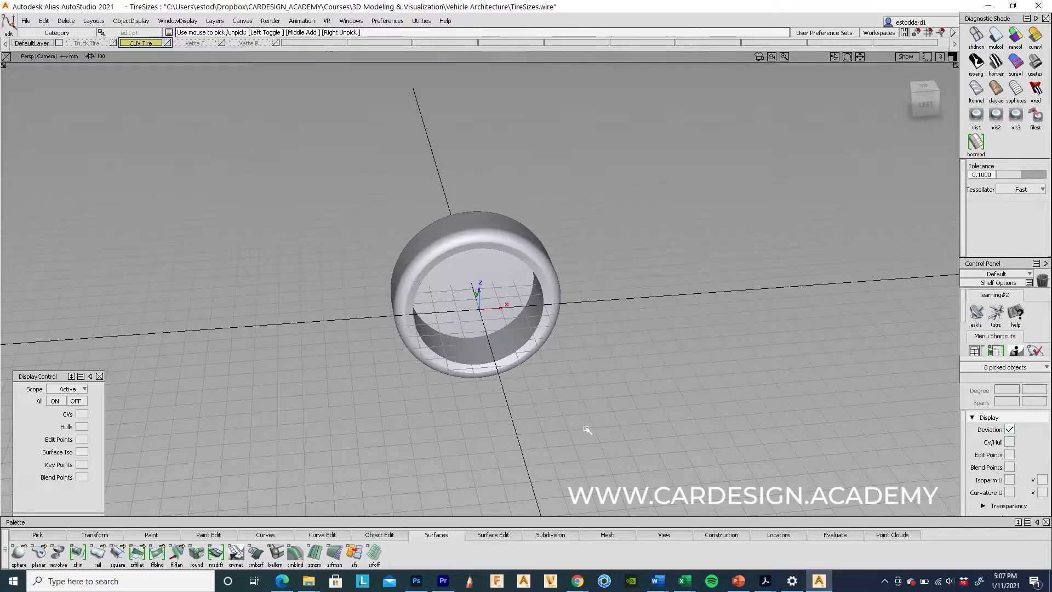
pyautogui.keyDown('alt'); pyautogui.keyDown('shift'); pyautogui.moveTo(648, 427); pyautogui.dragTo(680, 417); pyautogui.keyUp('shift'); pyautogui.keyUp('alt')
# Step: In the VehicleDimensions_V1 workbook, select the CUV row with its 265/40/R22 tire size
pyautogui.moveTo(688, 586)
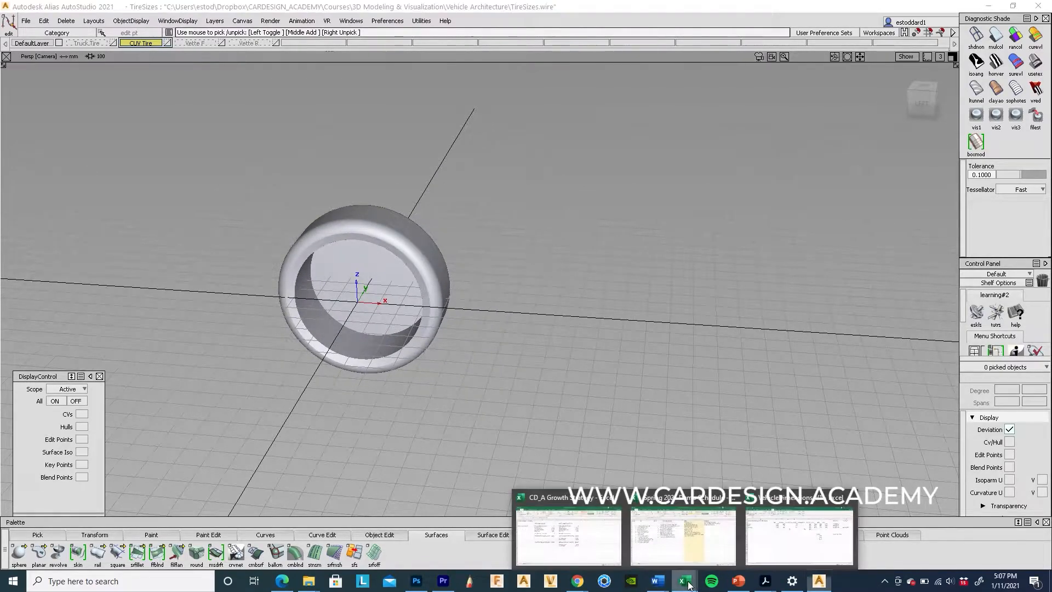
pyautogui.click(800, 536)
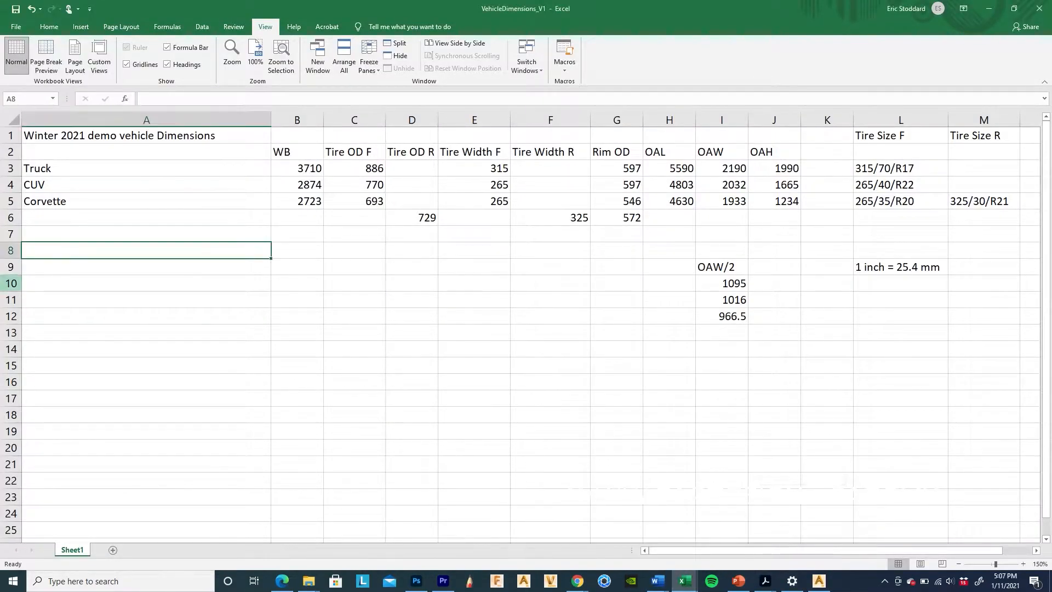
pyautogui.click(10, 185)
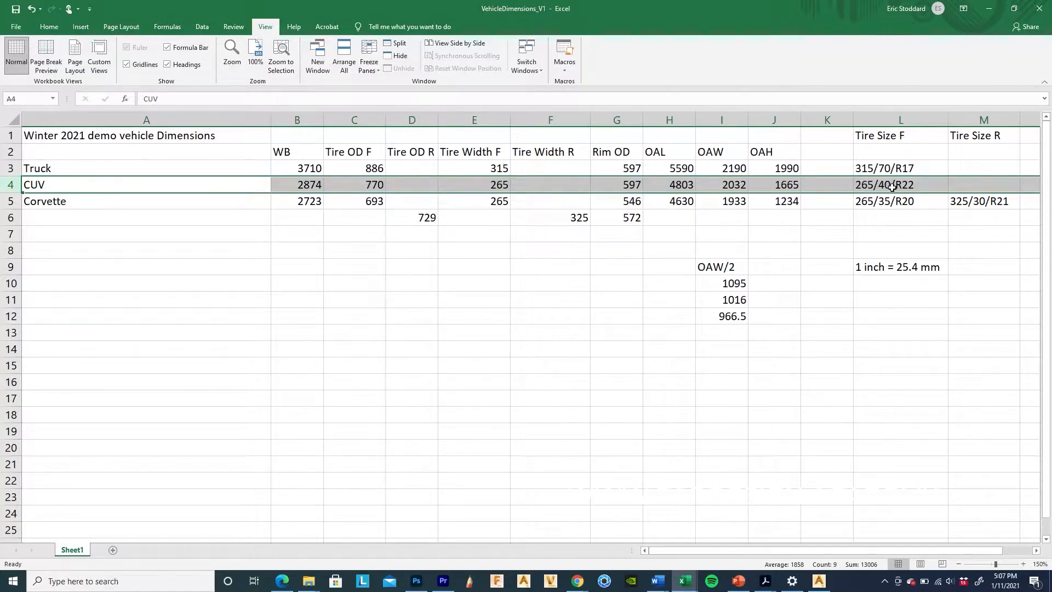
pyautogui.moveTo(577, 581)
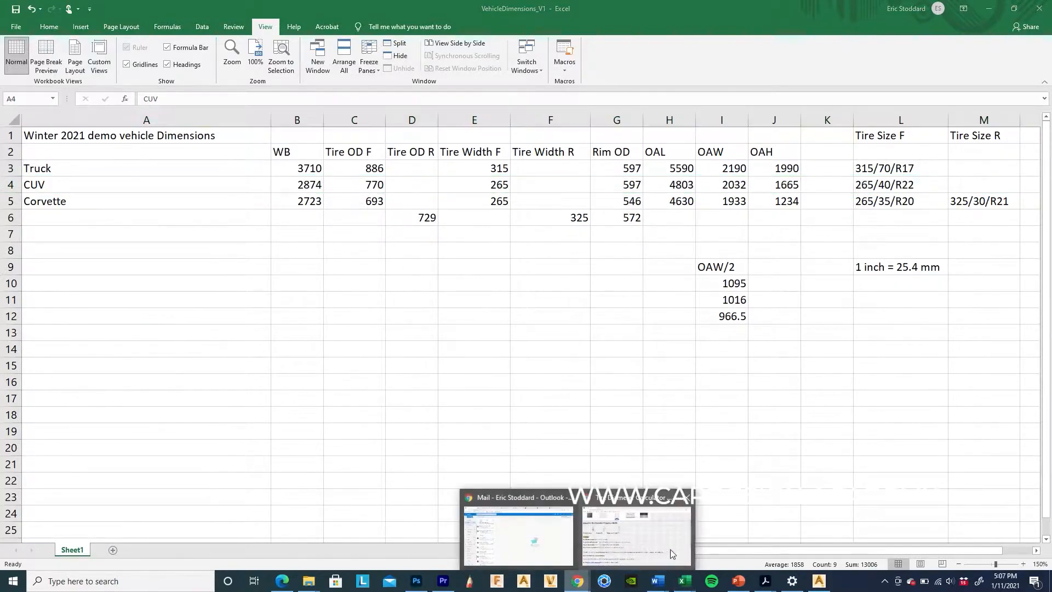
pyautogui.click(669, 549)
# Step: Calculate the 265/40/R22 tire diameter (about 30.35 inches), then return to the workbook
pyautogui.scroll(1, 220, 178)
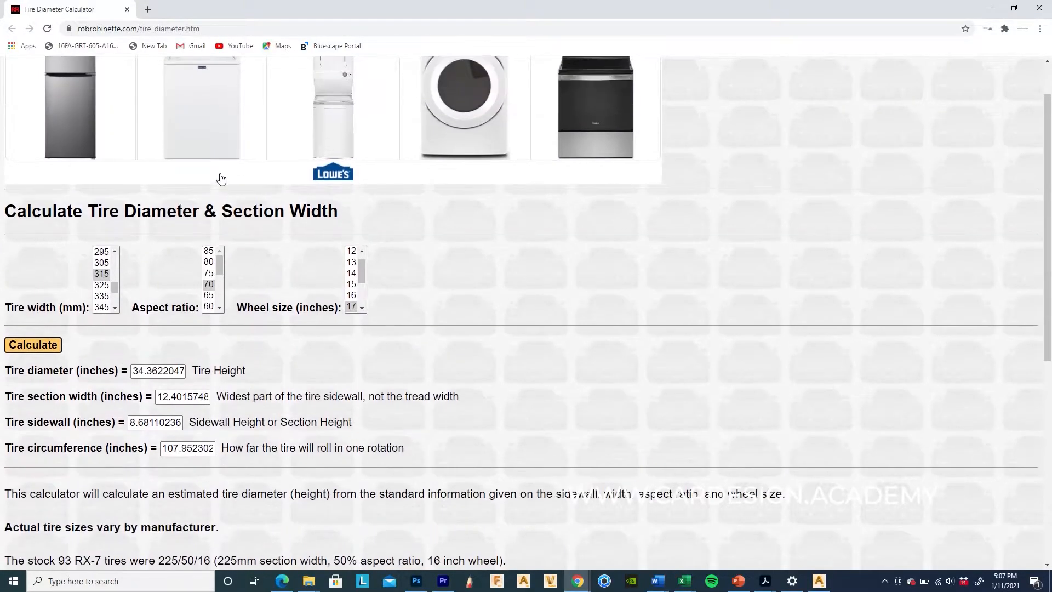
pyautogui.scroll(2, 107, 279)
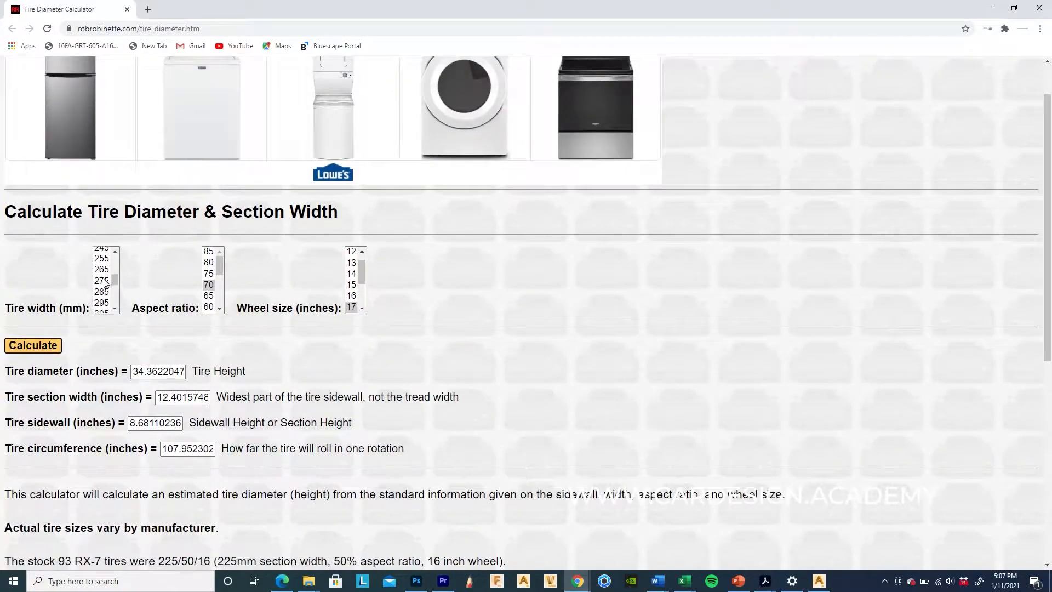
pyautogui.click(101, 274)
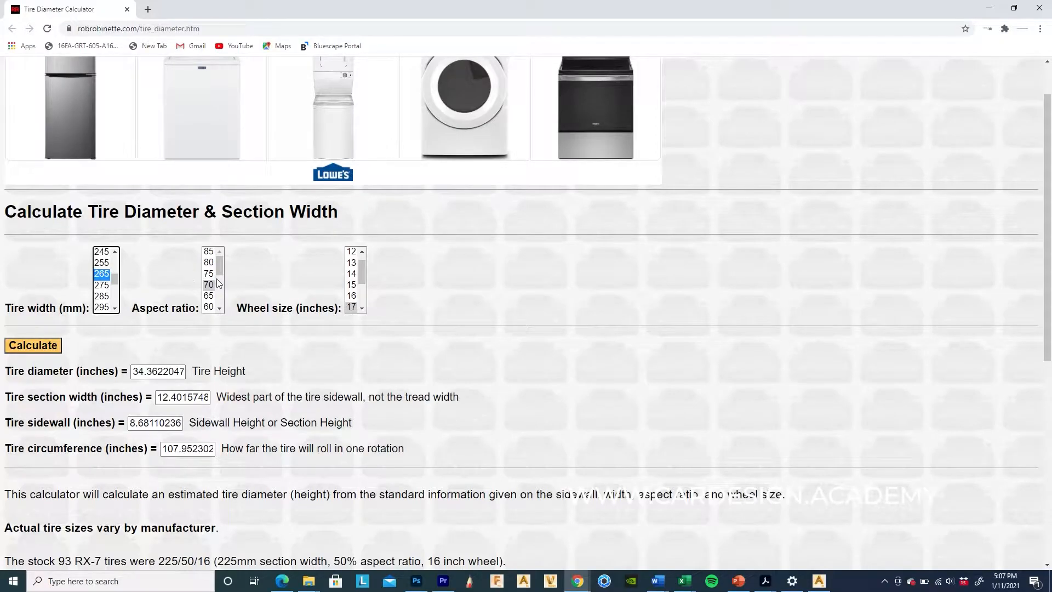
pyautogui.scroll(1, 217, 283)
pyautogui.scroll(-3, 213, 324)
pyautogui.click(208, 308)
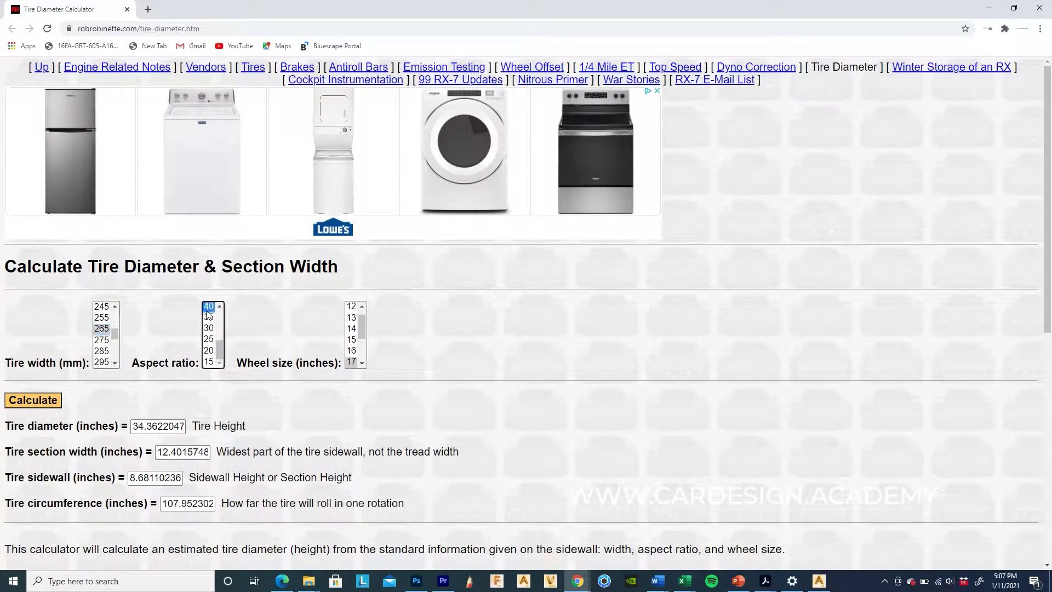
pyautogui.scroll(-2, 350, 329)
pyautogui.click(351, 362)
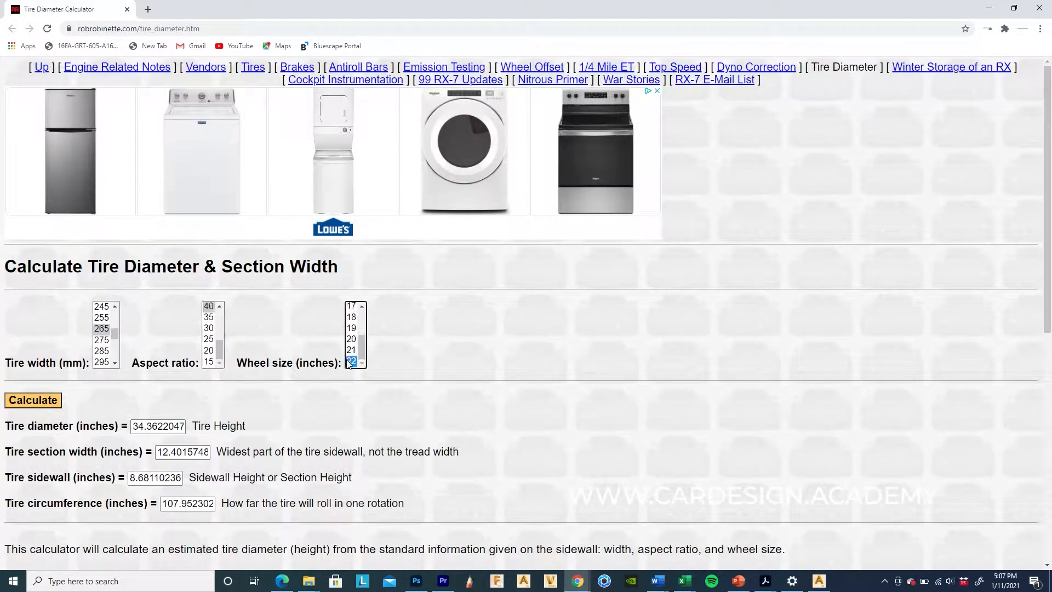
pyautogui.click(24, 401)
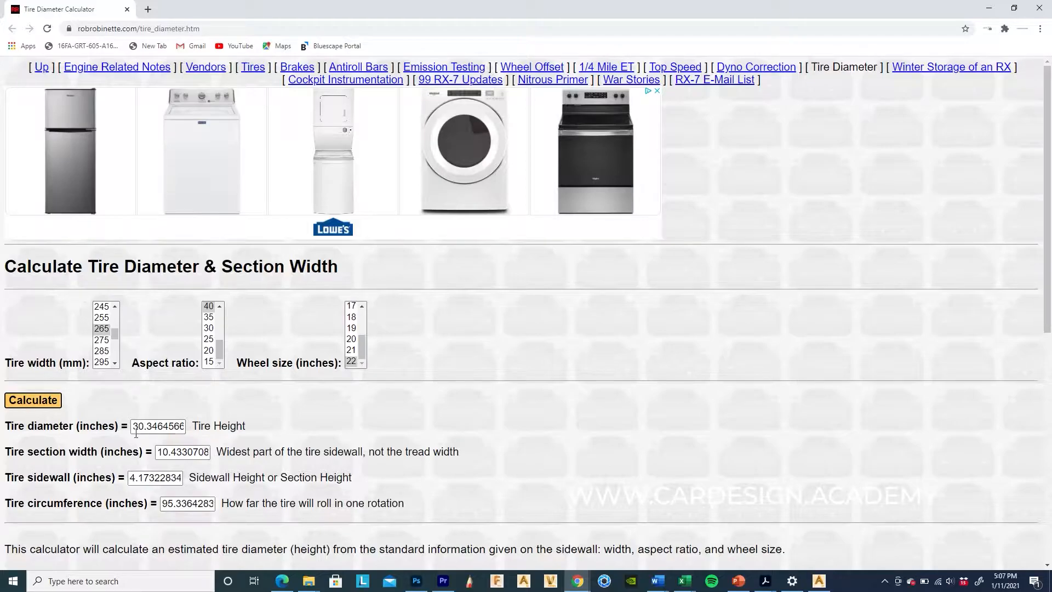
pyautogui.click(686, 582)
pyautogui.click(852, 539)
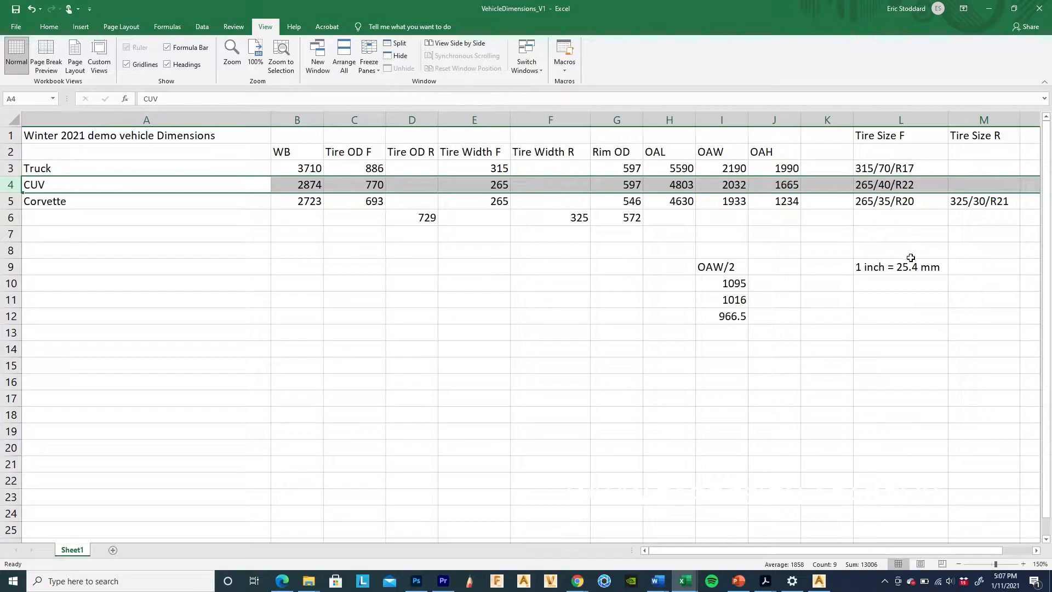
pyautogui.click(862, 267)
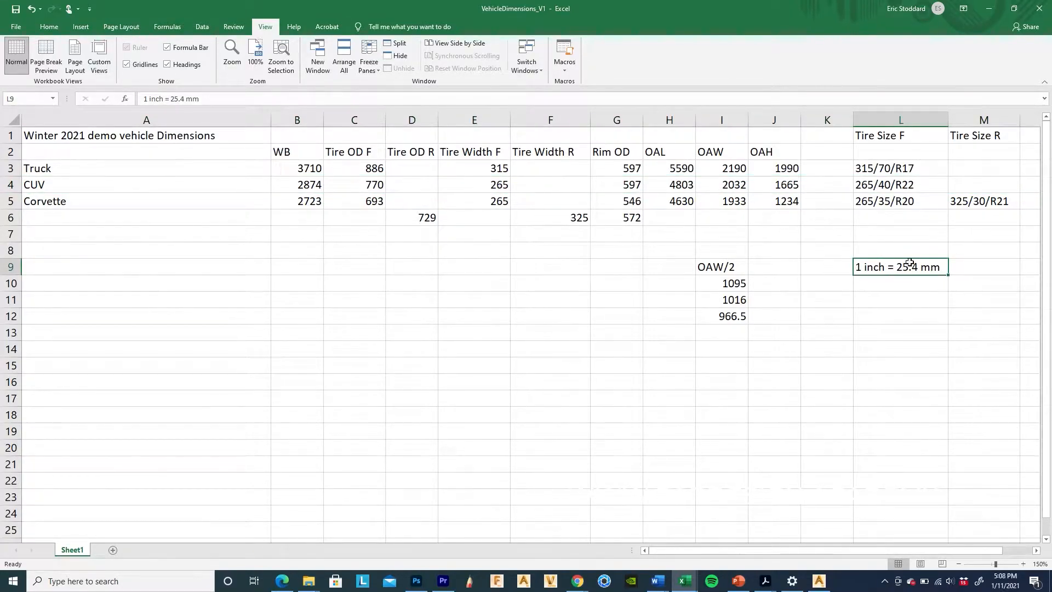
pyautogui.click(11, 185)
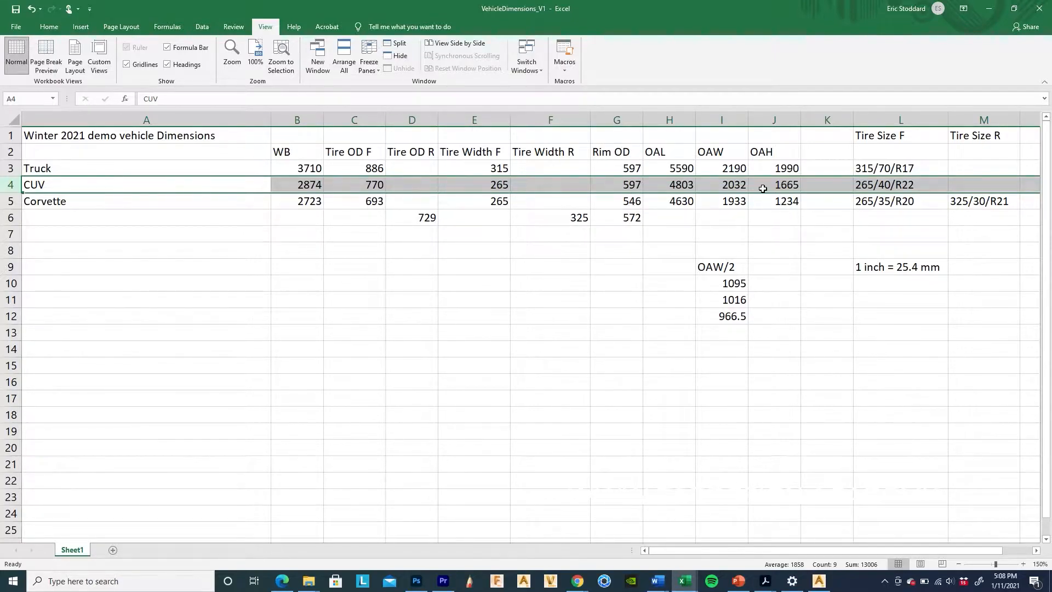
# Step: Back in Alias, orbit and pan to a three-quarter view of the CUV tire
pyautogui.click(823, 583)
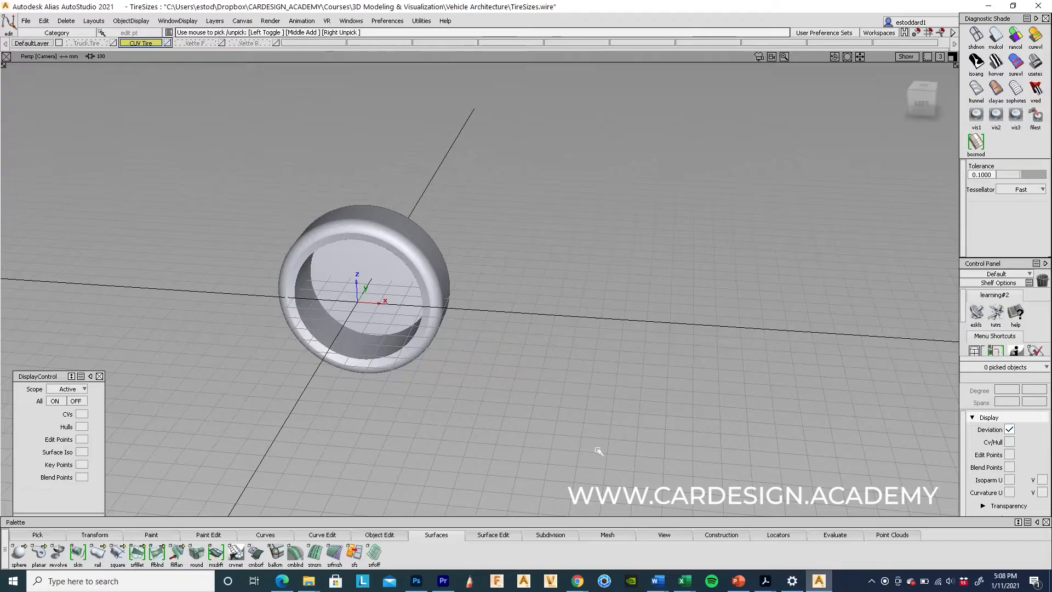
pyautogui.keyDown('alt'); pyautogui.keyDown('shift'); pyautogui.moveTo(361, 425); pyautogui.dragTo(467, 423); pyautogui.keyUp('shift'); pyautogui.keyUp('alt')
pyautogui.keyDown('alt'); pyautogui.keyDown('shift'); pyautogui.moveTo(571, 376); pyautogui.dragTo(479, 397, button='middle'); pyautogui.keyUp('shift'); pyautogui.keyUp('alt')
pyautogui.keyDown('alt'); pyautogui.keyDown('shift'); pyautogui.moveTo(478, 397); pyautogui.dragTo(472, 439); pyautogui.keyUp('shift'); pyautogui.keyUp('alt')
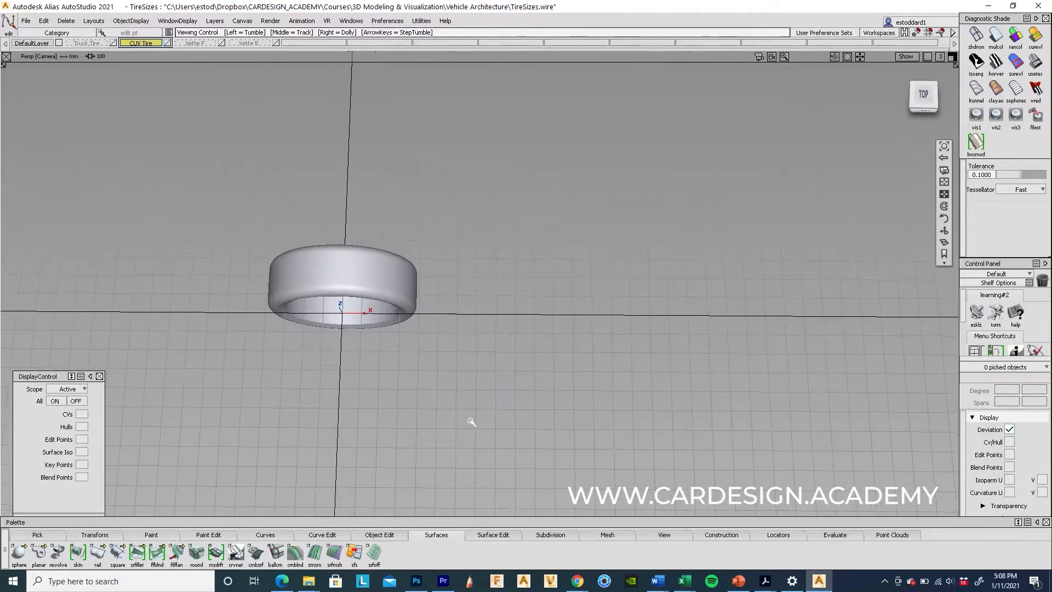
pyautogui.keyDown('alt'); pyautogui.keyDown('shift'); pyautogui.moveTo(559, 376); pyautogui.dragTo(397, 392); pyautogui.keyUp('shift'); pyautogui.keyUp('alt')
pyautogui.keyDown('alt'); pyautogui.keyDown('shift'); pyautogui.moveTo(398, 391); pyautogui.dragTo(651, 386, button='middle'); pyautogui.keyUp('shift'); pyautogui.keyUp('alt')
pyautogui.keyDown('alt'); pyautogui.keyDown('shift'); pyautogui.moveTo(419, 381); pyautogui.dragTo(742, 331, button='right'); pyautogui.keyUp('shift'); pyautogui.keyUp('alt')
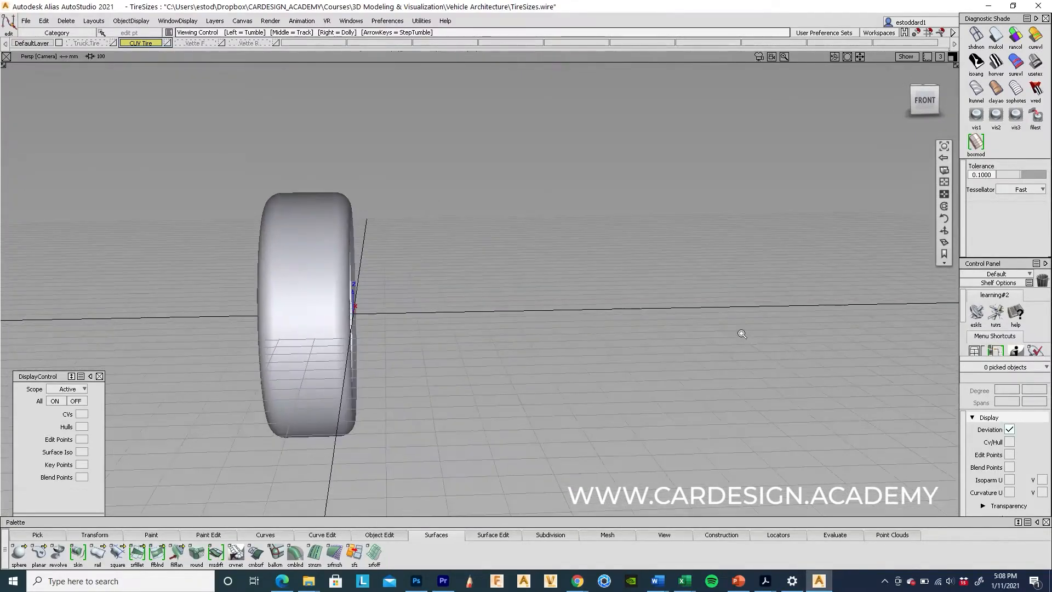
pyautogui.keyDown('alt'); pyautogui.keyDown('shift'); pyautogui.moveTo(573, 373); pyautogui.dragTo(559, 453); pyautogui.keyUp('shift'); pyautogui.keyUp('alt')
# Step: Display the model's curves and box-select all seven tire surfaces
pyautogui.click(905, 56)
pyautogui.click(892, 95)
pyautogui.keyDown('alt'); pyautogui.keyDown('shift'); pyautogui.moveTo(520, 235); pyautogui.dragTo(338, 289); pyautogui.keyUp('shift'); pyautogui.keyUp('alt')
pyautogui.keyDown('ctrl'); pyautogui.keyDown('shift'); pyautogui.moveTo(386, 230); pyautogui.dragTo(349, 249); pyautogui.keyUp('shift'); pyautogui.keyUp('ctrl')
pyautogui.moveTo(306, 206); pyautogui.dragTo(535, 410)
pyautogui.keyDown('alt'); pyautogui.keyDown('shift'); pyautogui.moveTo(725, 407); pyautogui.dragTo(704, 415); pyautogui.keyUp('shift'); pyautogui.keyUp('alt')
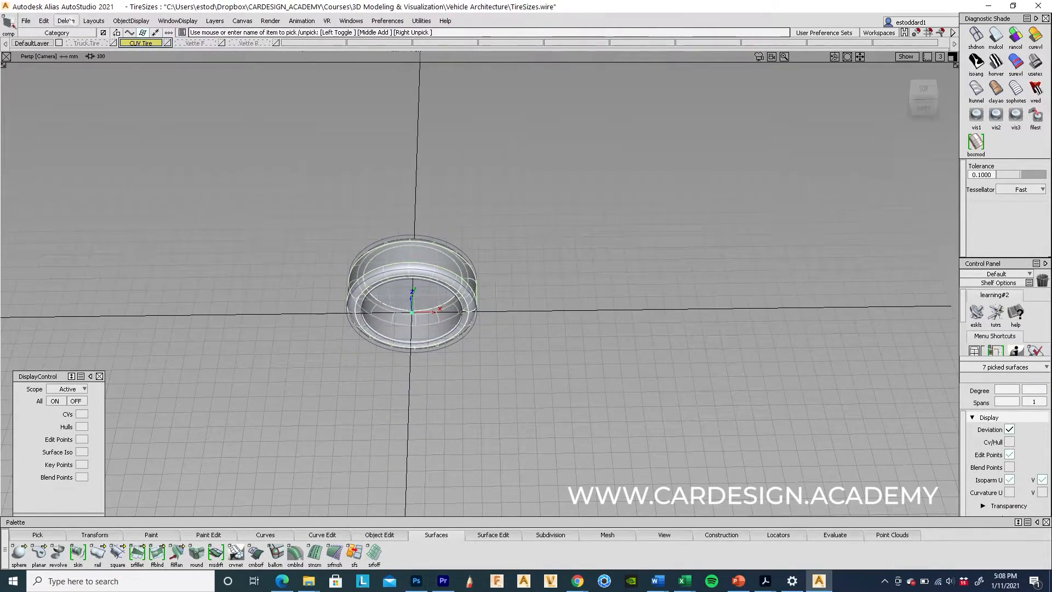
# Step: Delete the construction history of the tire surfaces and group them
pyautogui.click(66, 20)
pyautogui.click(90, 48)
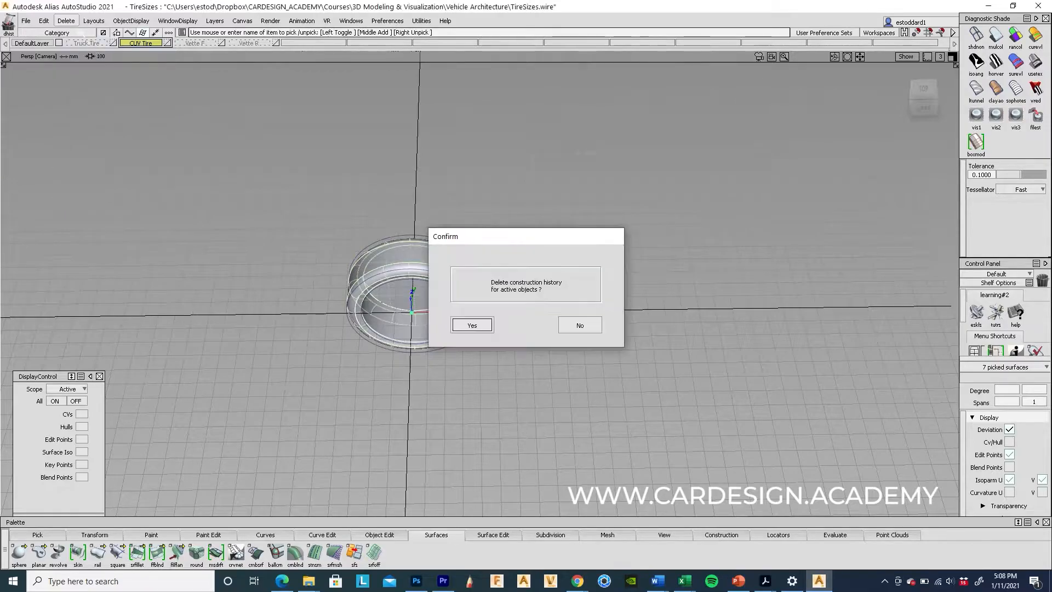
pyautogui.click(472, 325)
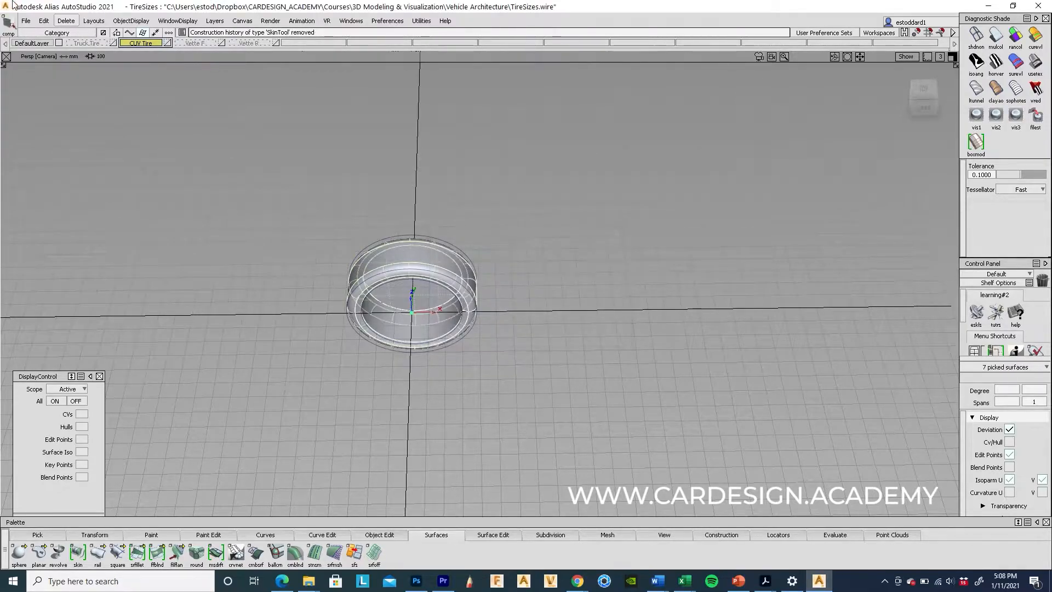
pyautogui.click(53, 23)
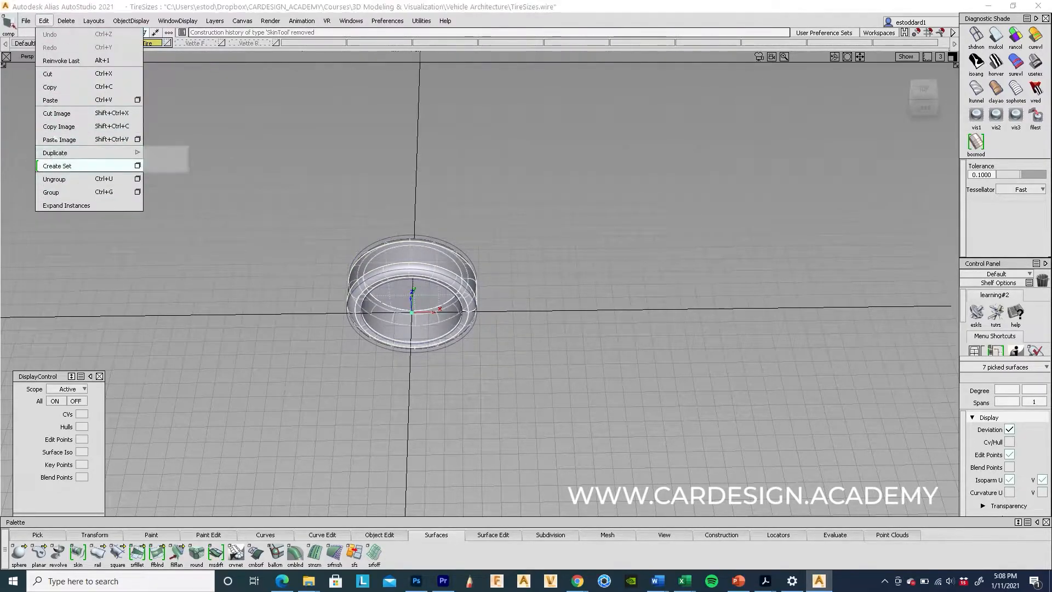
pyautogui.click(51, 192)
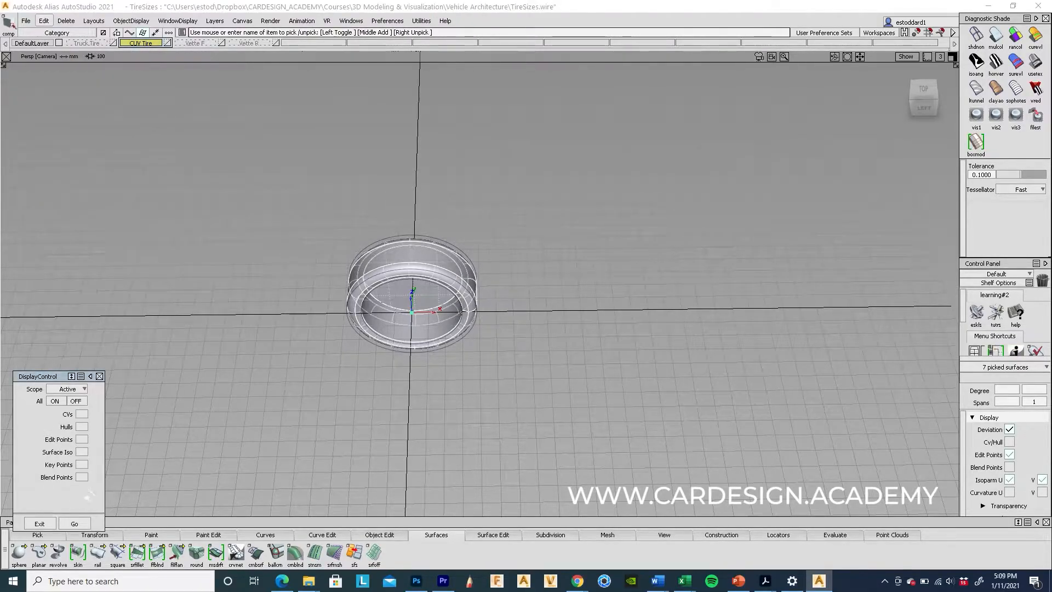
# Step: Bring back the dimensions workbook showing the CUV's 770 tire OD
pyautogui.moveTo(587, 400)
pyautogui.keyDown('alt'); pyautogui.keyDown('shift'); pyautogui.mouseDown()
pyautogui.moveTo(554, 312)
pyautogui.moveTo(570, 366)
pyautogui.moveTo(314, 331)
pyautogui.moveTo(606, 368)
pyautogui.moveTo(644, 340)
pyautogui.moveTo(675, 409)
pyautogui.moveTo(641, 387)
pyautogui.moveTo(432, 361)
pyautogui.moveTo(517, 366)
pyautogui.moveTo(547, 393)
pyautogui.moveTo(582, 397)
pyautogui.moveTo(571, 393)
pyautogui.mouseUp(); pyautogui.keyUp('shift'); pyautogui.keyUp('alt')
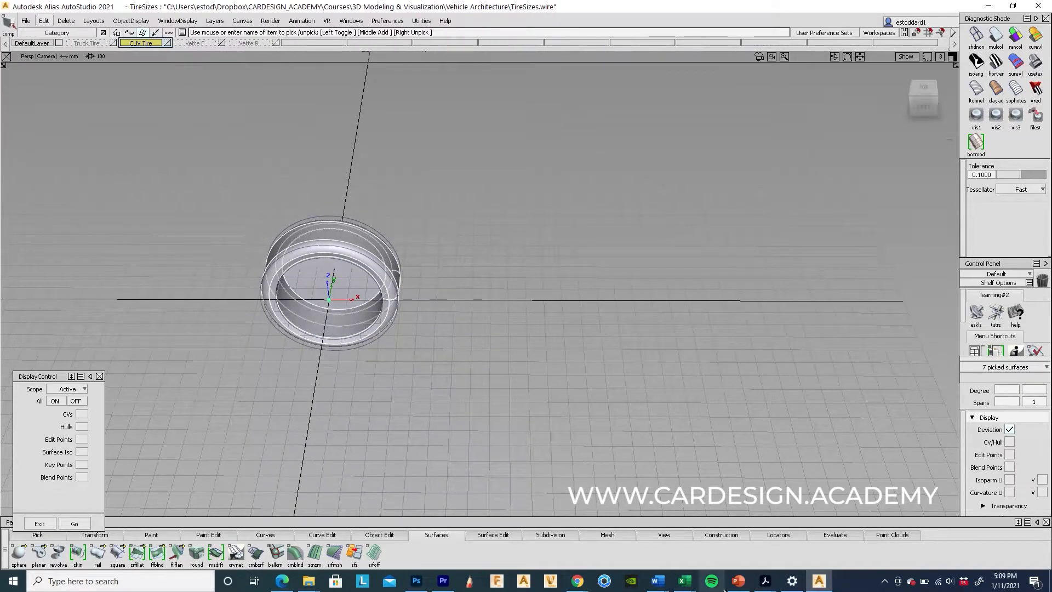
pyautogui.moveTo(684, 581)
pyautogui.click(797, 542)
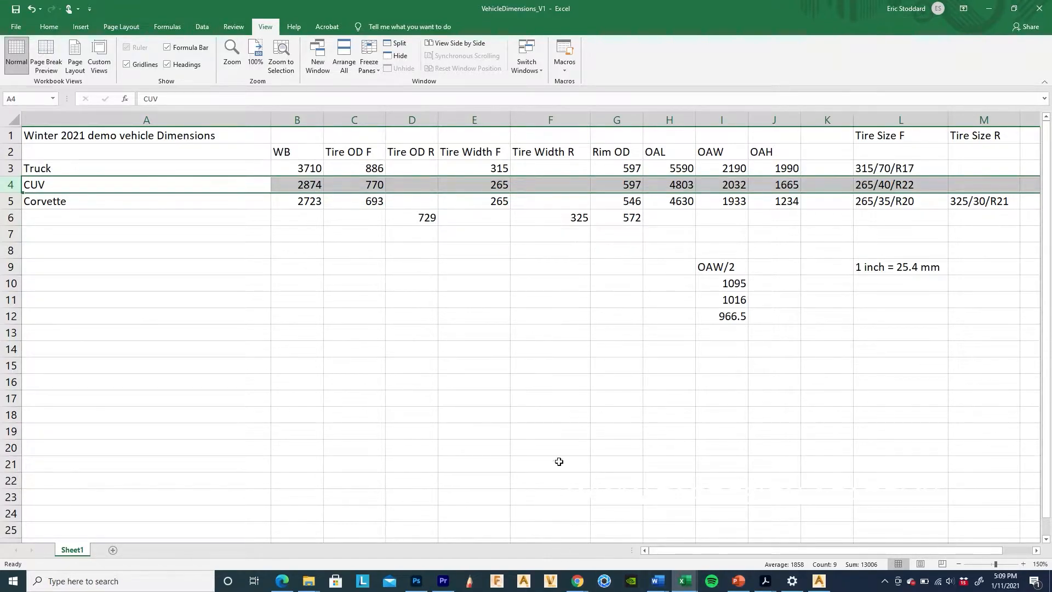
# Step: Change the duplicate X offset from 325 to 2874, test a copy, then delete it
pyautogui.click(819, 581)
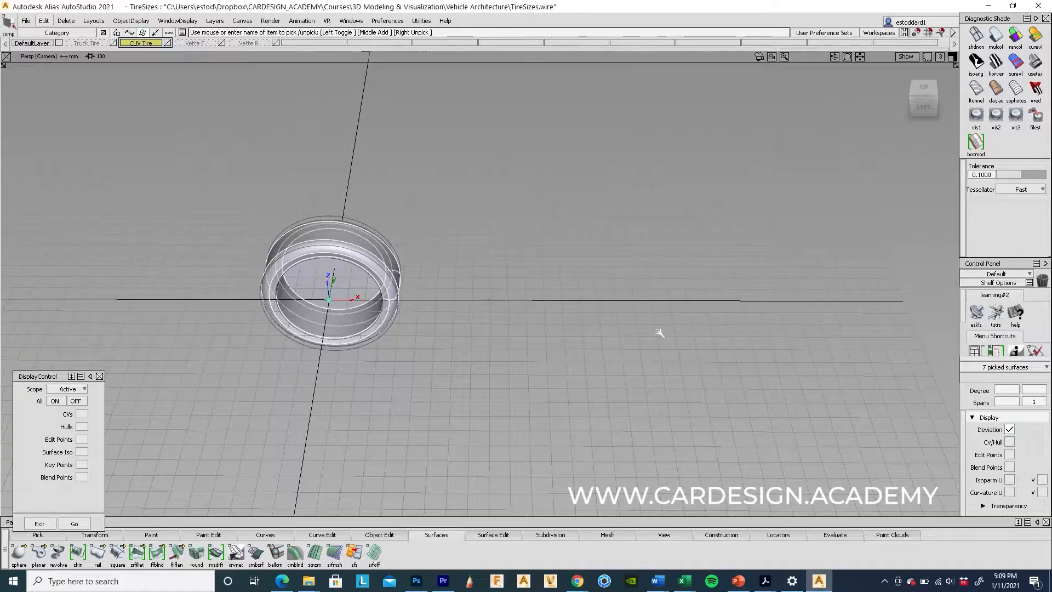
pyautogui.click(44, 21)
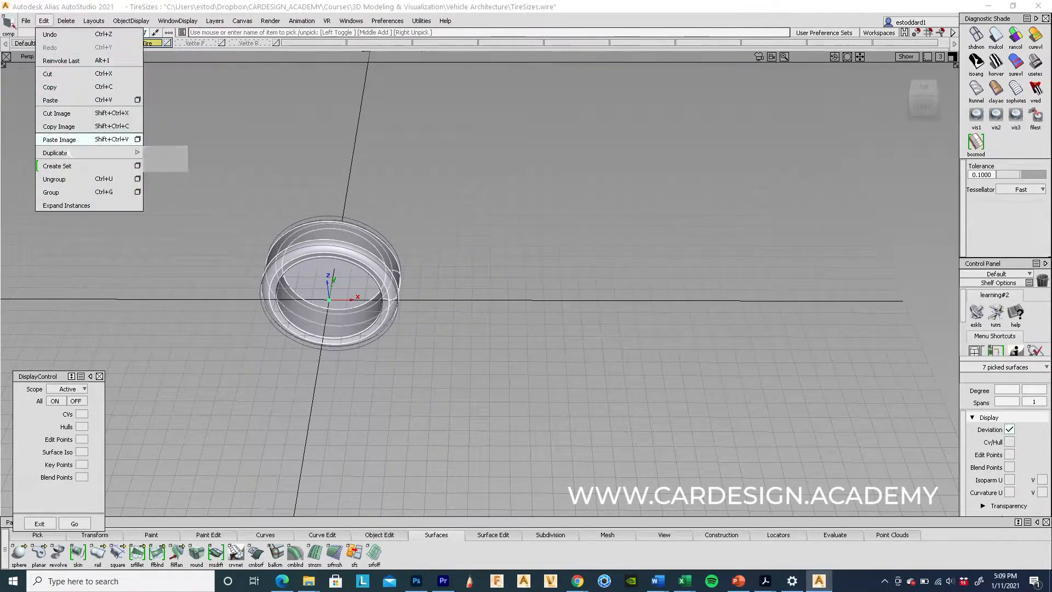
pyautogui.moveTo(70, 153)
pyautogui.click(181, 153)
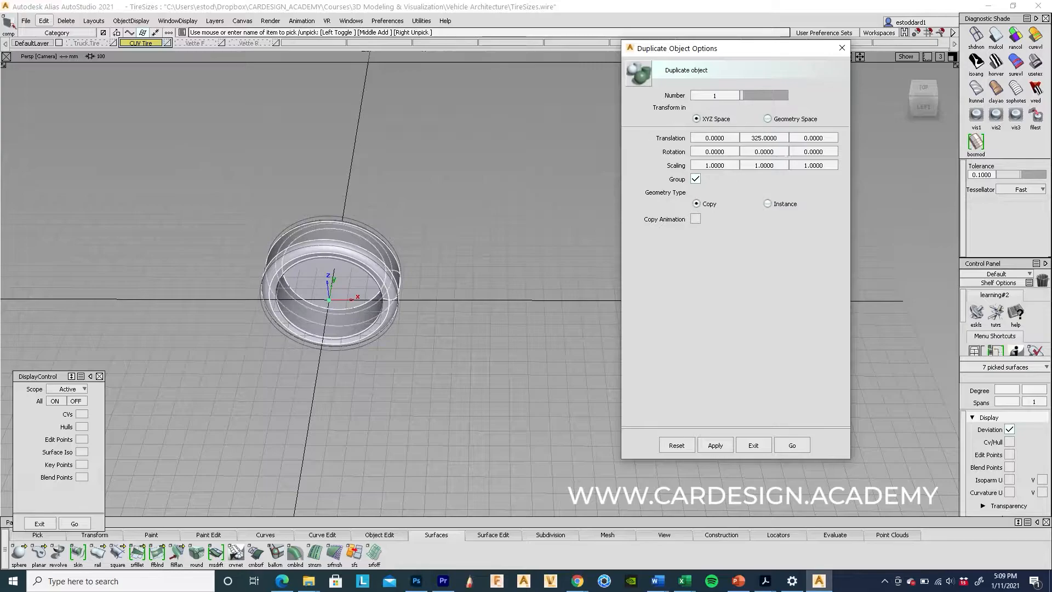
pyautogui.press('BackSpace')
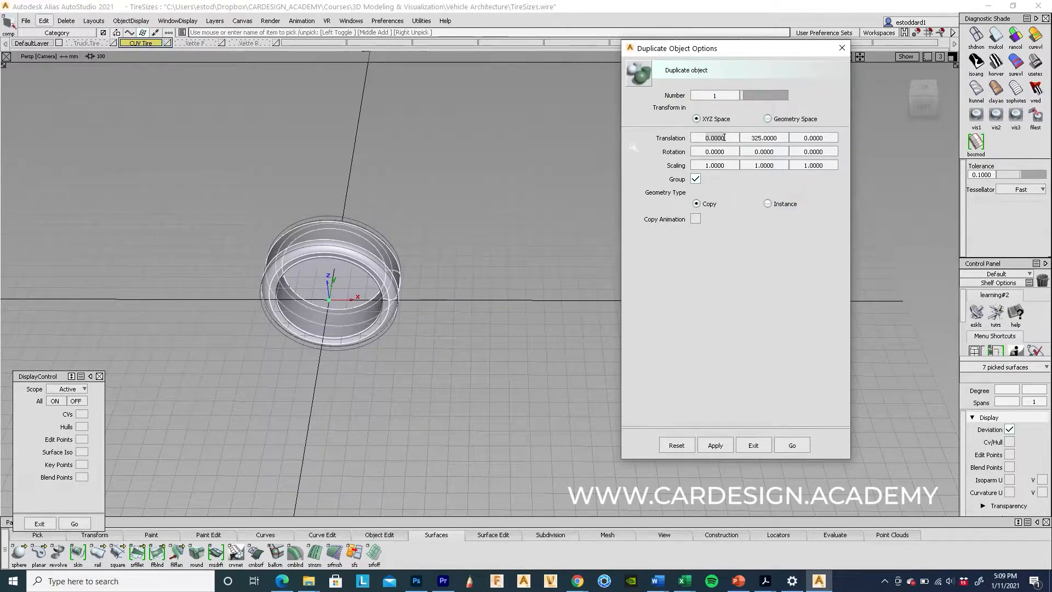
pyautogui.click(725, 138)
pyautogui.write('2874')
pyautogui.click(792, 445)
pyautogui.moveTo(546, 404)
pyautogui.keyDown('alt'); pyautogui.keyDown('shift'); pyautogui.mouseDown()
pyautogui.moveTo(529, 493)
pyautogui.moveTo(543, 418)
pyautogui.mouseUp(); pyautogui.keyUp('shift'); pyautogui.keyUp('alt')
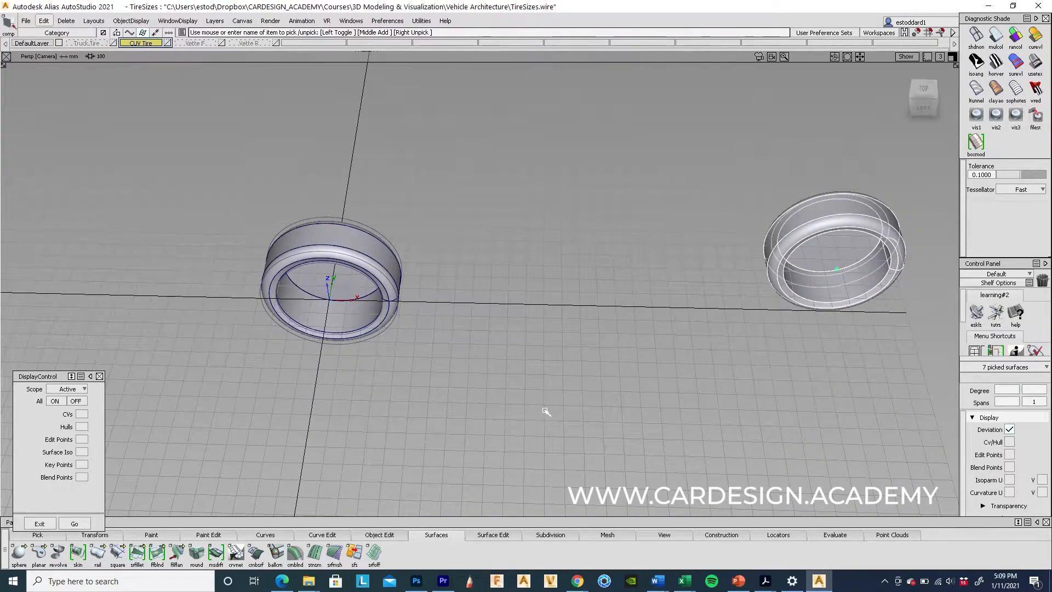
pyautogui.press('Delete')
pyautogui.press('Return')
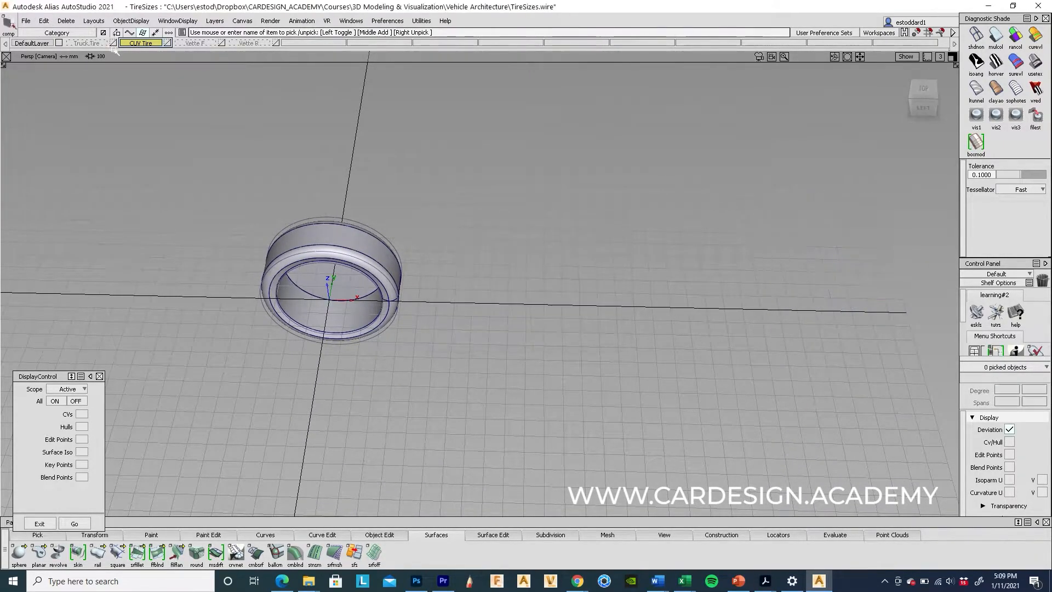
# Step: Set the duplicate Y offset to 0, giving a 2874, 0, 0 translation
pyautogui.click(43, 20)
pyautogui.moveTo(82, 153)
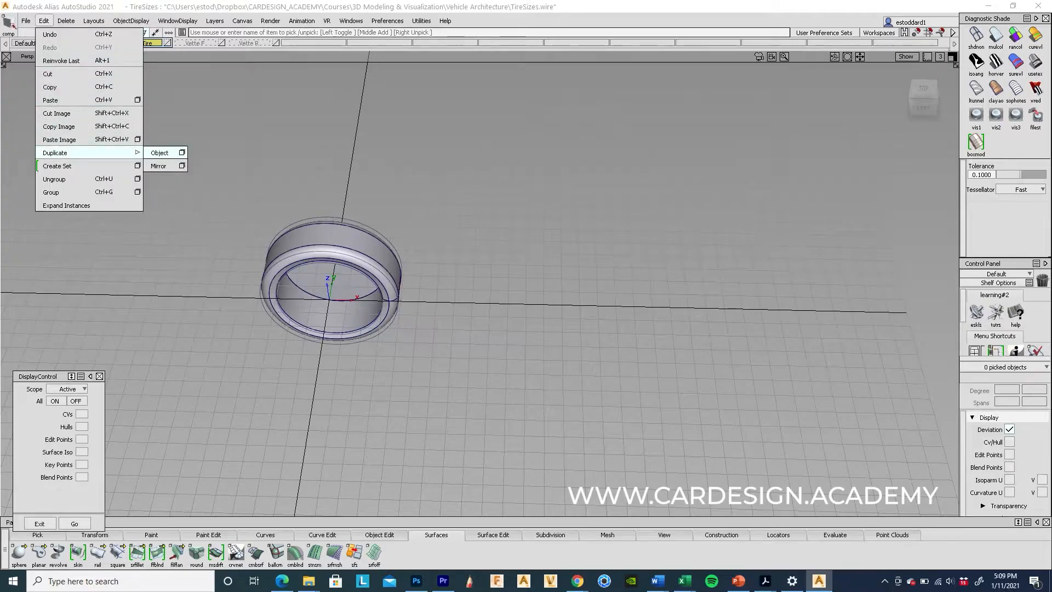
pyautogui.click(182, 153)
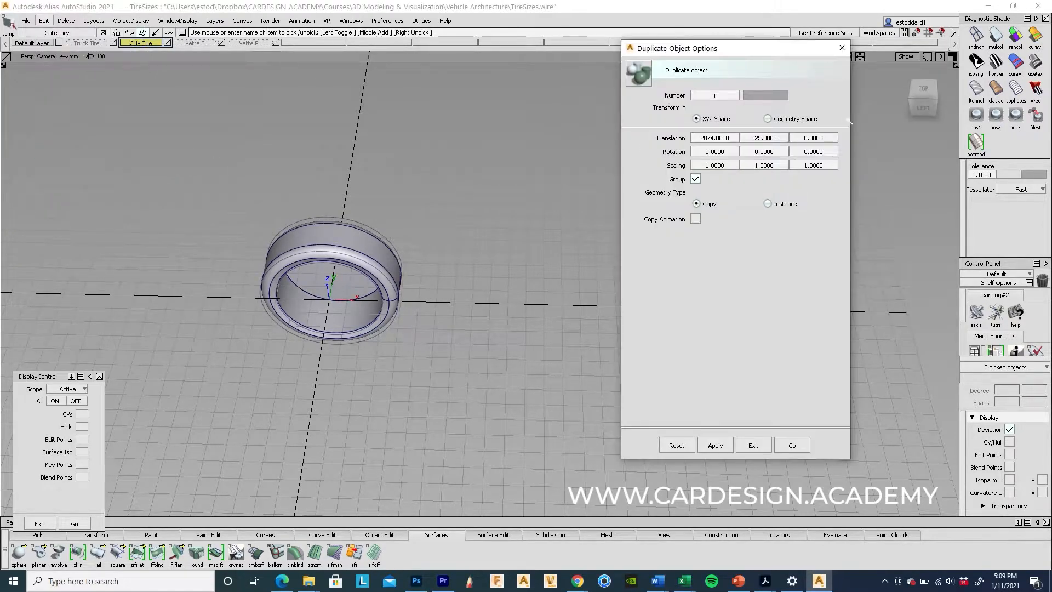
pyautogui.click(777, 138)
pyautogui.write('0')
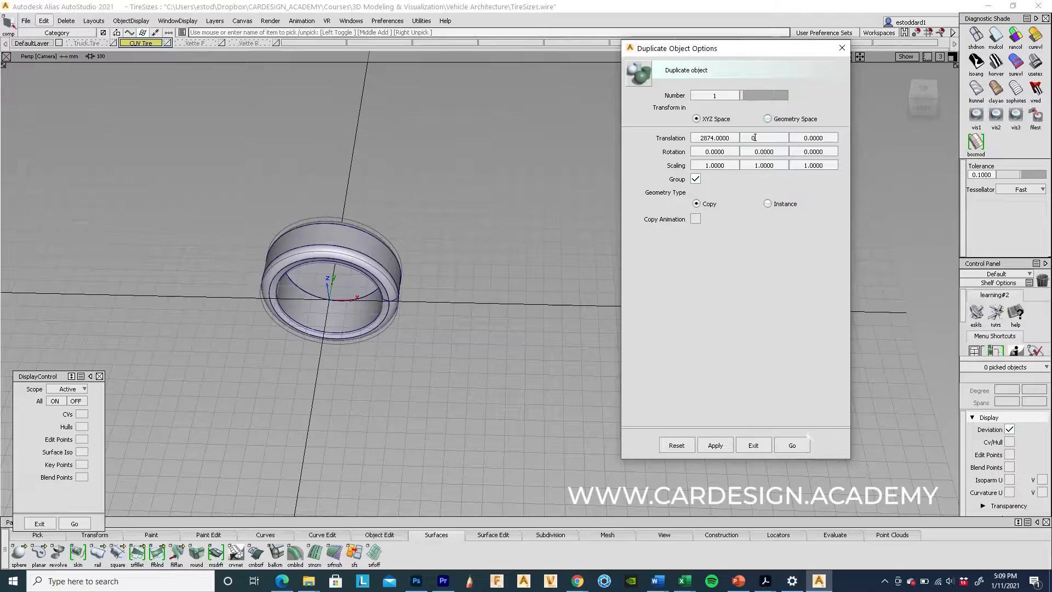
pyautogui.click(790, 445)
# Step: Switch to object picking and pick the CUV tire's surfaces
pyautogui.keyDown('ctrl'); pyautogui.keyDown('shift'); pyautogui.moveTo(343, 199); pyautogui.dragTo(344, 237); pyautogui.keyUp('shift'); pyautogui.keyUp('ctrl')
pyautogui.click(339, 251)
pyautogui.click(50, 21)
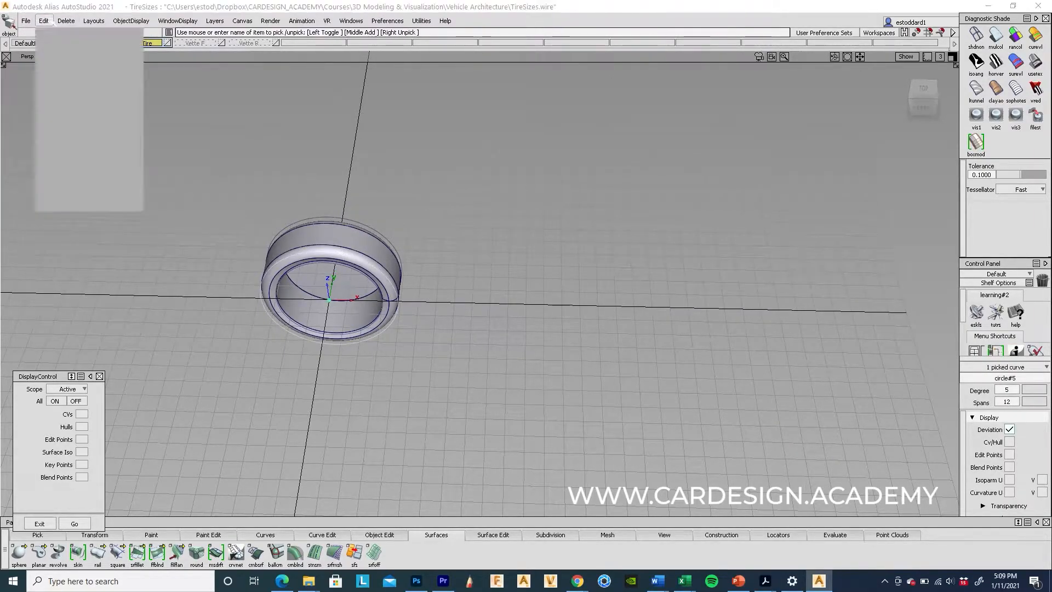
pyautogui.click(308, 275)
pyautogui.keyDown('ctrl'); pyautogui.keyDown('shift'); pyautogui.moveTo(307, 274); pyautogui.dragTo(307, 230); pyautogui.keyUp('shift'); pyautogui.keyUp('ctrl')
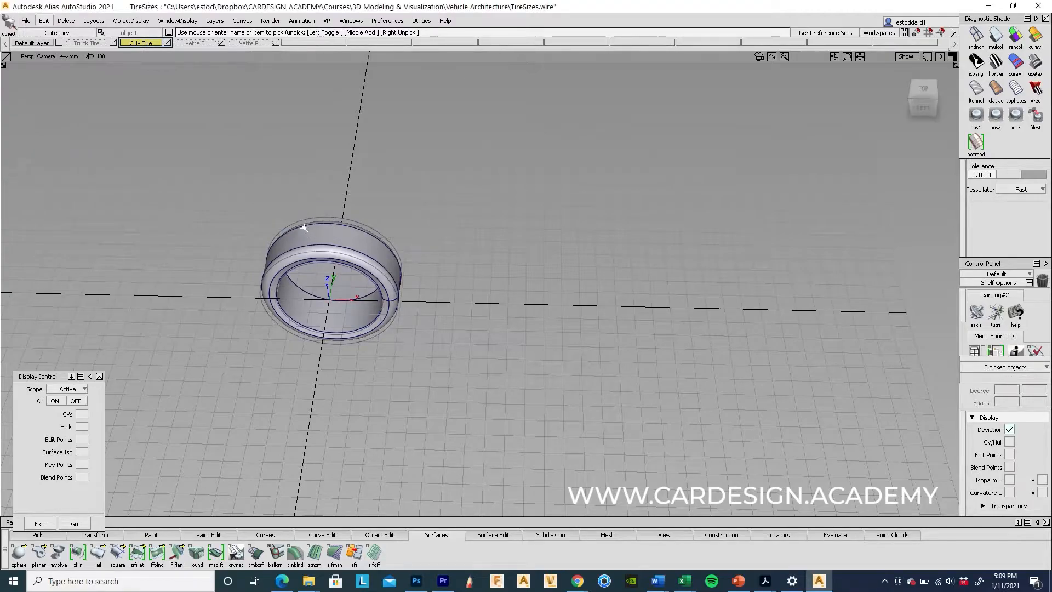
pyautogui.click(306, 242)
# Step: Duplicate the picked CUV tire at the 2874 mm wheelbase offset
pyautogui.click(44, 21)
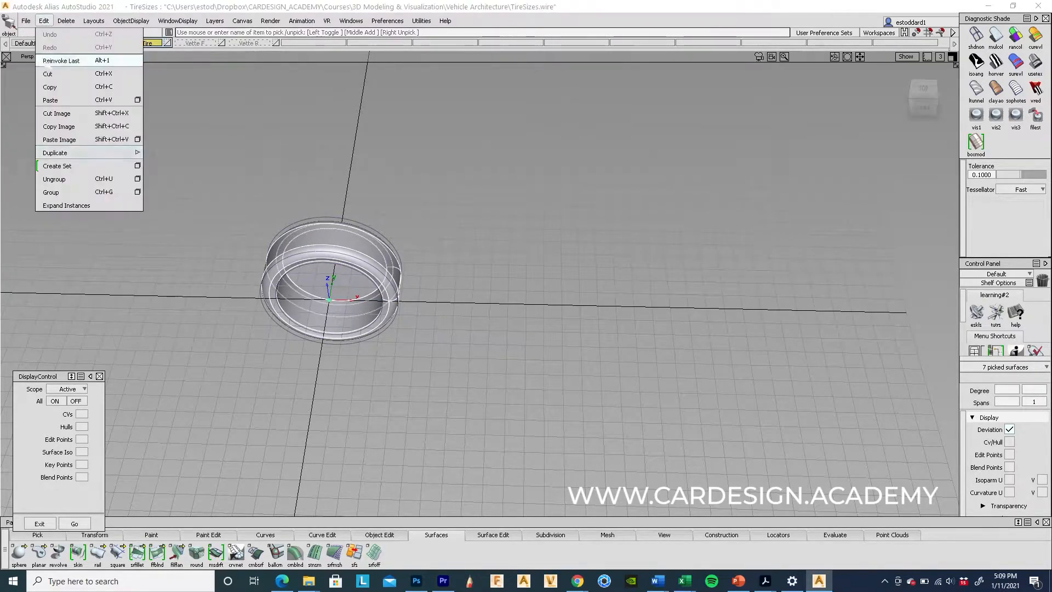
pyautogui.moveTo(67, 156)
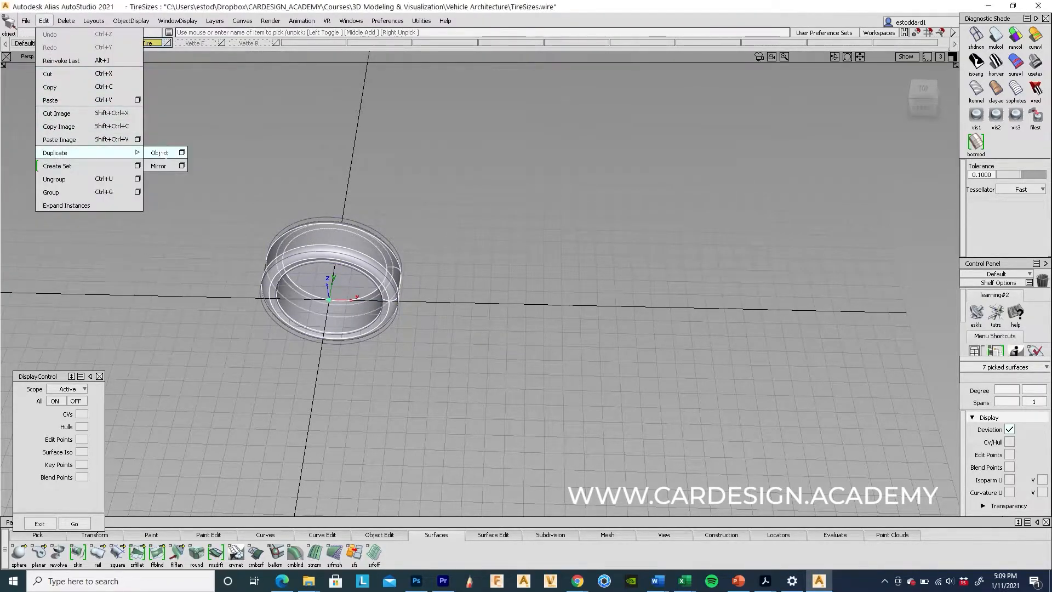
pyautogui.click(160, 153)
# Step: Orbit around both tires to check their spacing side-on and from above
pyautogui.keyDown('alt'); pyautogui.keyDown('shift'); pyautogui.moveTo(692, 300); pyautogui.dragTo(670, 317); pyautogui.keyUp('shift'); pyautogui.keyUp('alt')
pyautogui.keyDown('ctrl'); pyautogui.keyDown('shift'); pyautogui.moveTo(647, 412); pyautogui.dragTo(625, 296); pyautogui.keyUp('shift'); pyautogui.keyUp('ctrl')
pyautogui.keyDown('alt'); pyautogui.keyDown('shift'); pyautogui.moveTo(625, 296); pyautogui.dragTo(522, 329, button='right'); pyautogui.keyUp('shift'); pyautogui.keyUp('alt')
pyautogui.keyDown('alt'); pyautogui.keyDown('shift'); pyautogui.moveTo(521, 329); pyautogui.dragTo(509, 384); pyautogui.keyUp('shift'); pyautogui.keyUp('alt')
pyautogui.keyDown('alt'); pyautogui.keyDown('shift'); pyautogui.moveTo(570, 375); pyautogui.dragTo(618, 336); pyautogui.keyUp('shift'); pyautogui.keyUp('alt')
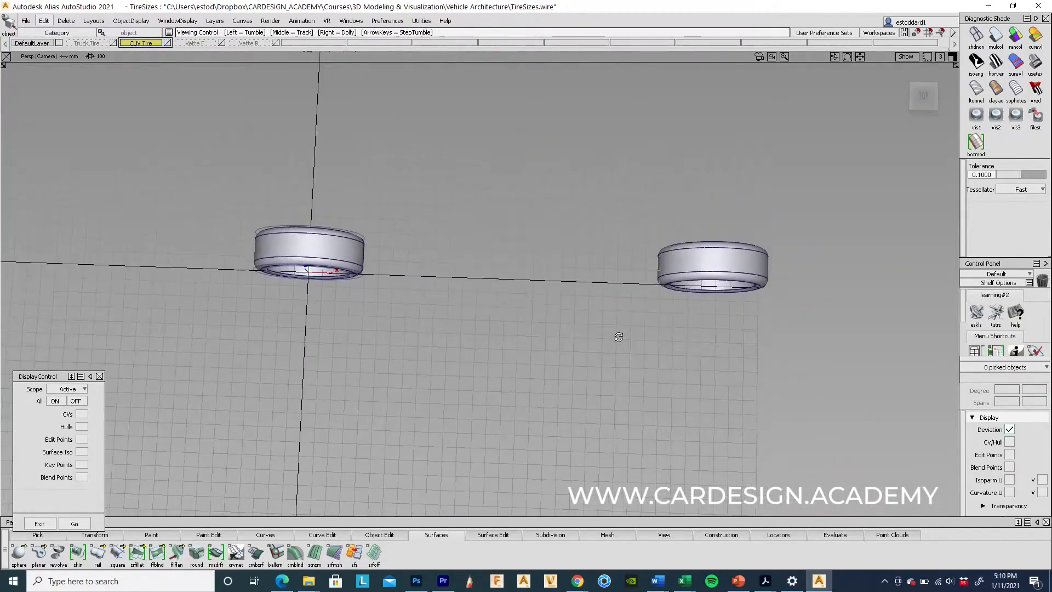
pyautogui.keyDown('alt'); pyautogui.keyDown('shift'); pyautogui.moveTo(510, 432); pyautogui.dragTo(552, 433); pyautogui.keyUp('shift'); pyautogui.keyUp('alt')
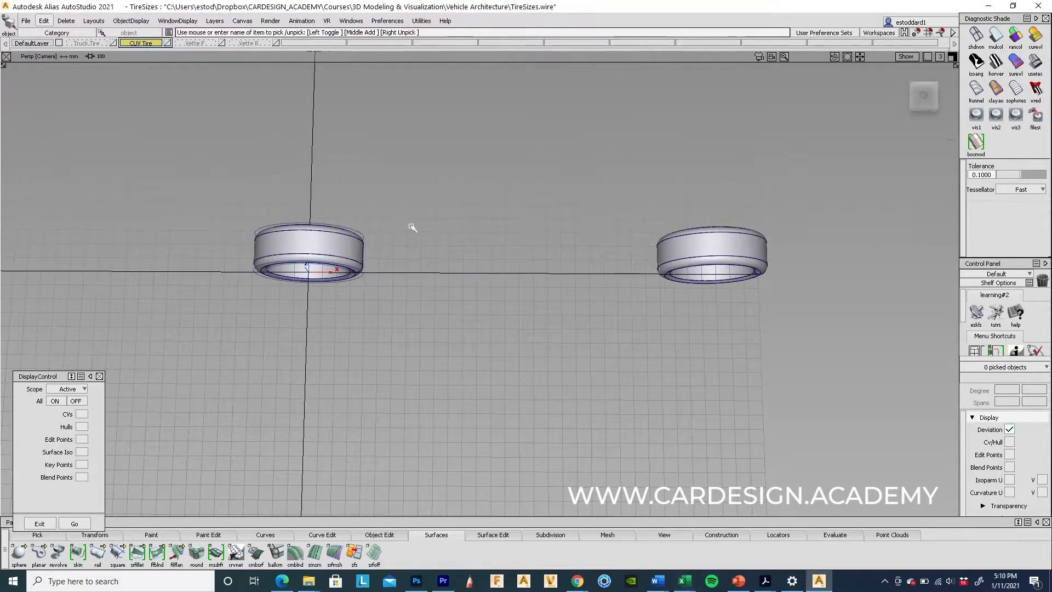
pyautogui.keyDown('alt'); pyautogui.keyDown('shift'); pyautogui.moveTo(389, 310); pyautogui.dragTo(393, 336); pyautogui.keyUp('shift'); pyautogui.keyUp('alt')
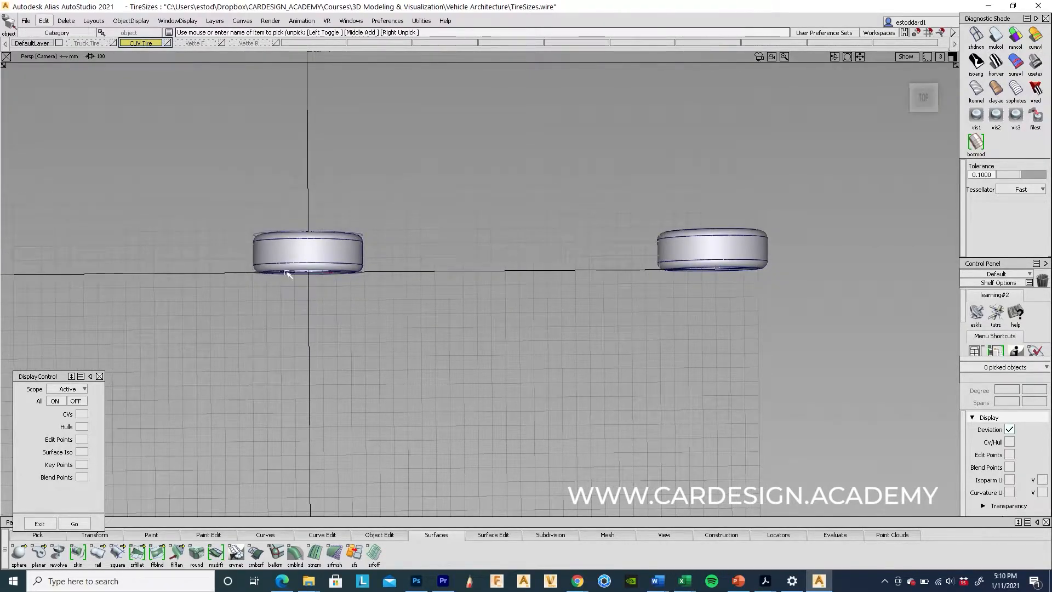
pyautogui.keyDown('alt'); pyautogui.keyDown('shift'); pyautogui.moveTo(676, 282); pyautogui.dragTo(721, 294); pyautogui.keyUp('shift'); pyautogui.keyUp('alt')
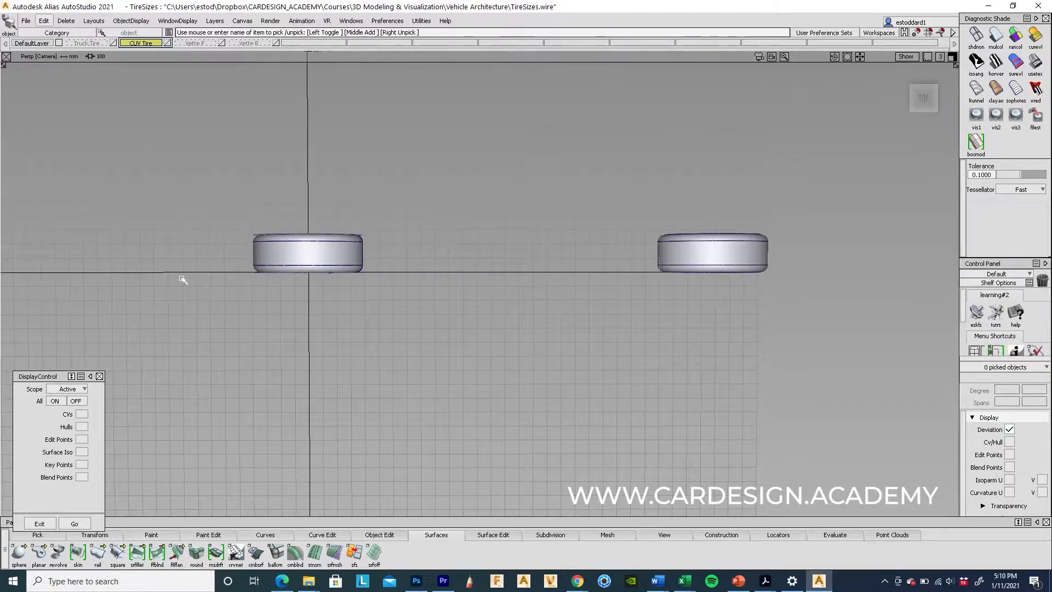
pyautogui.keyDown('alt'); pyautogui.keyDown('shift'); pyautogui.moveTo(552, 437); pyautogui.dragTo(526, 400); pyautogui.keyUp('shift'); pyautogui.keyUp('alt')
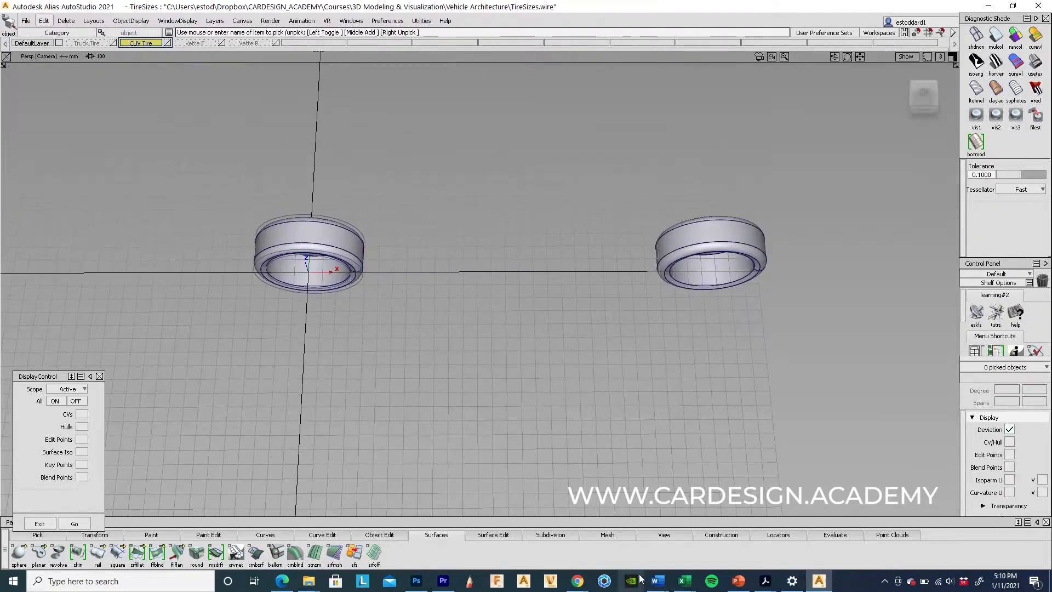
# Step: Check the CUV's 1016 half-track (OAW/2) in the VehicleDimensions workbook
pyautogui.moveTo(691, 586)
pyautogui.click(780, 526)
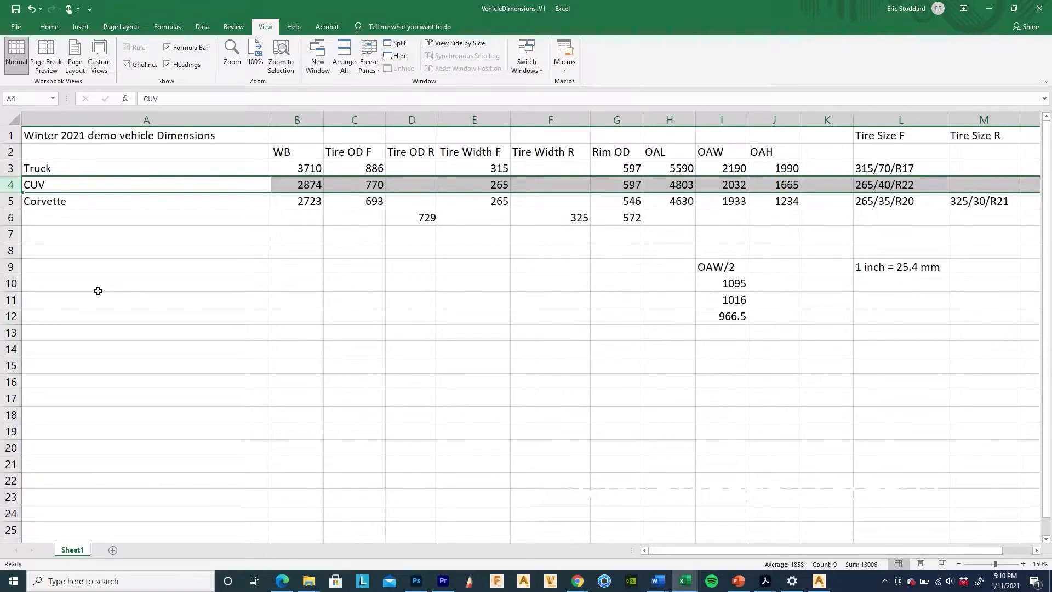
pyautogui.click(6, 284)
pyautogui.click(3, 299)
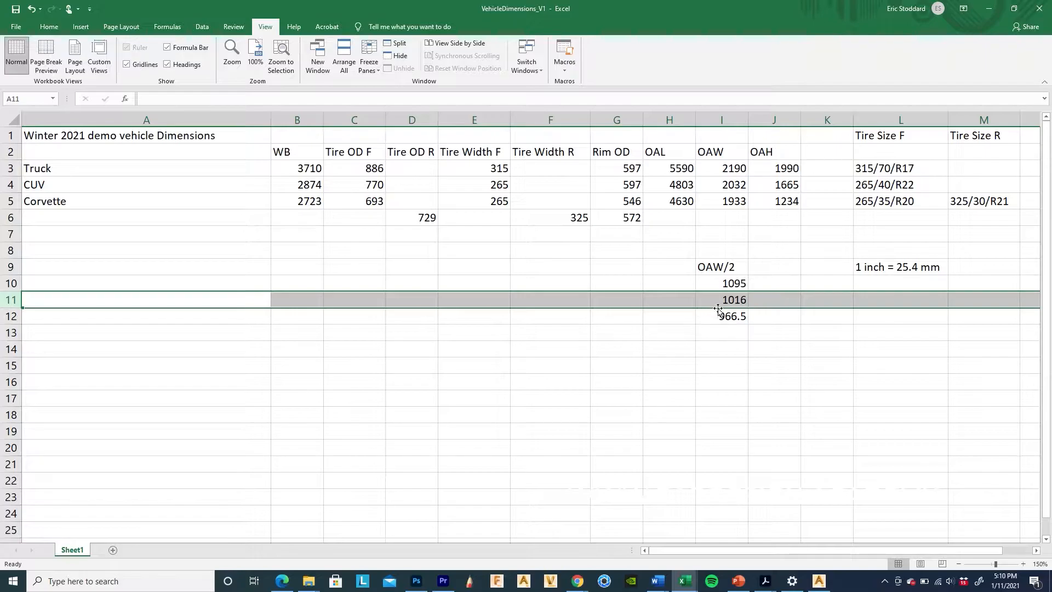
# Step: Minimize Excel and pick both CUV tires in Alias
pyautogui.click(990, 8)
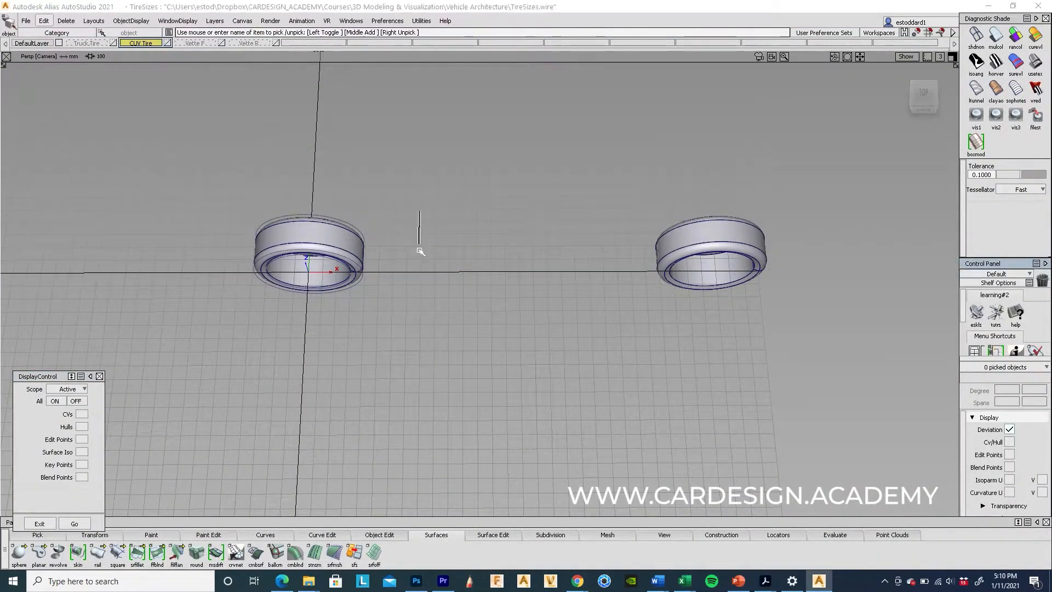
pyautogui.click(340, 235)
pyautogui.click(808, 248)
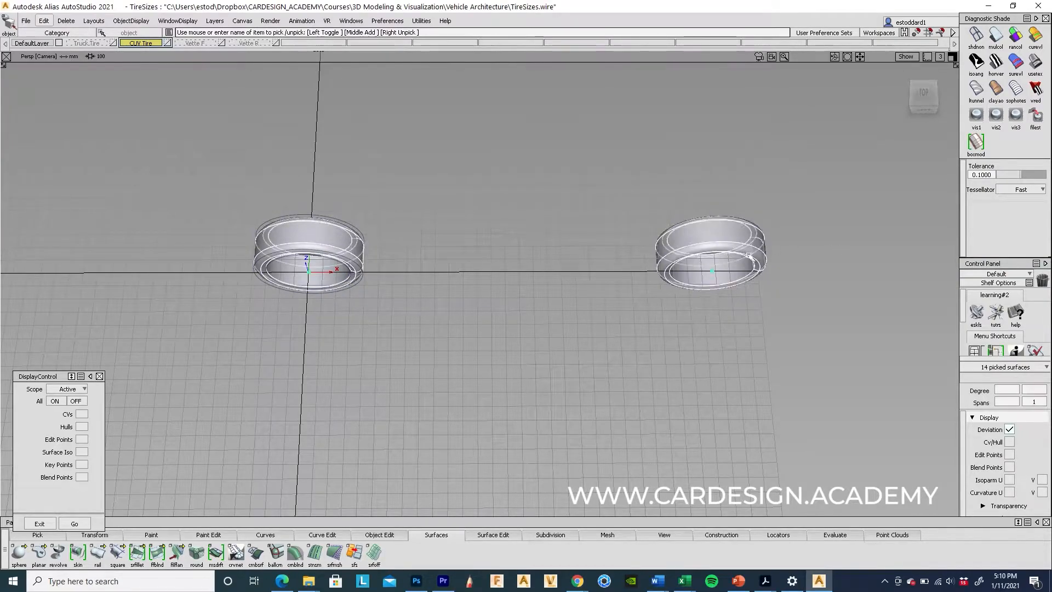
pyautogui.keyDown('alt'); pyautogui.keyDown('shift'); pyautogui.moveTo(594, 314); pyautogui.dragTo(536, 248); pyautogui.keyUp('shift'); pyautogui.keyUp('alt')
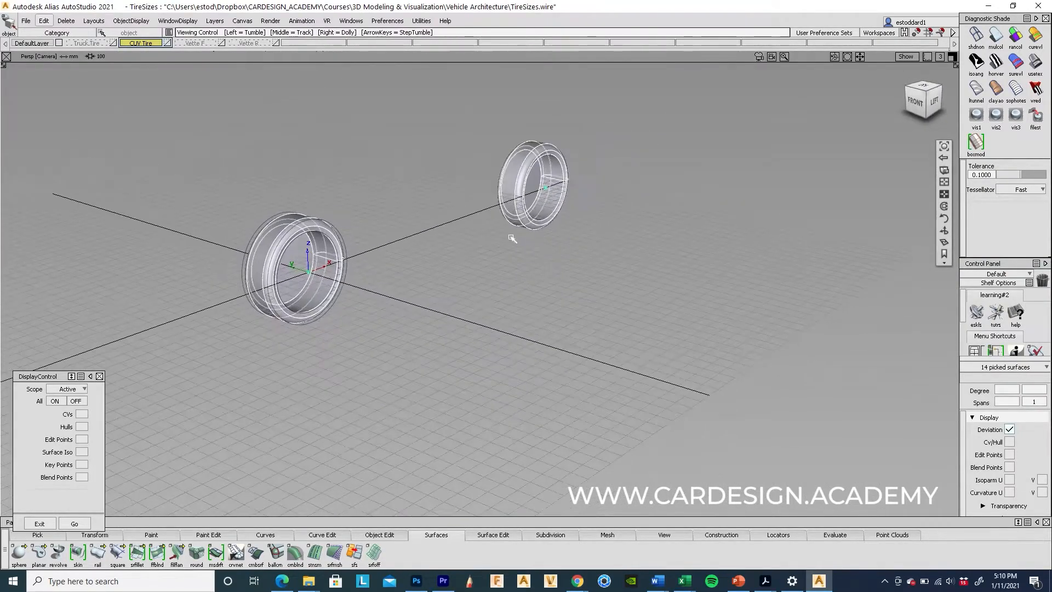
pyautogui.click(44, 21)
# Step: Duplicate both tires 1020 along +Y, delete those copies, and re-pick the originals
pyautogui.moveTo(82, 153)
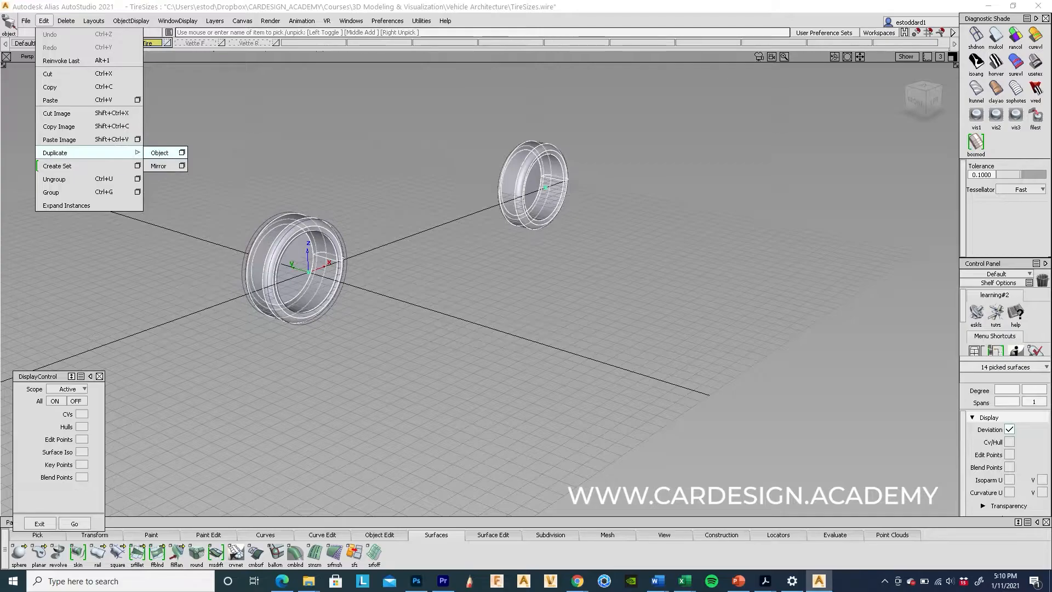
pyautogui.click(182, 153)
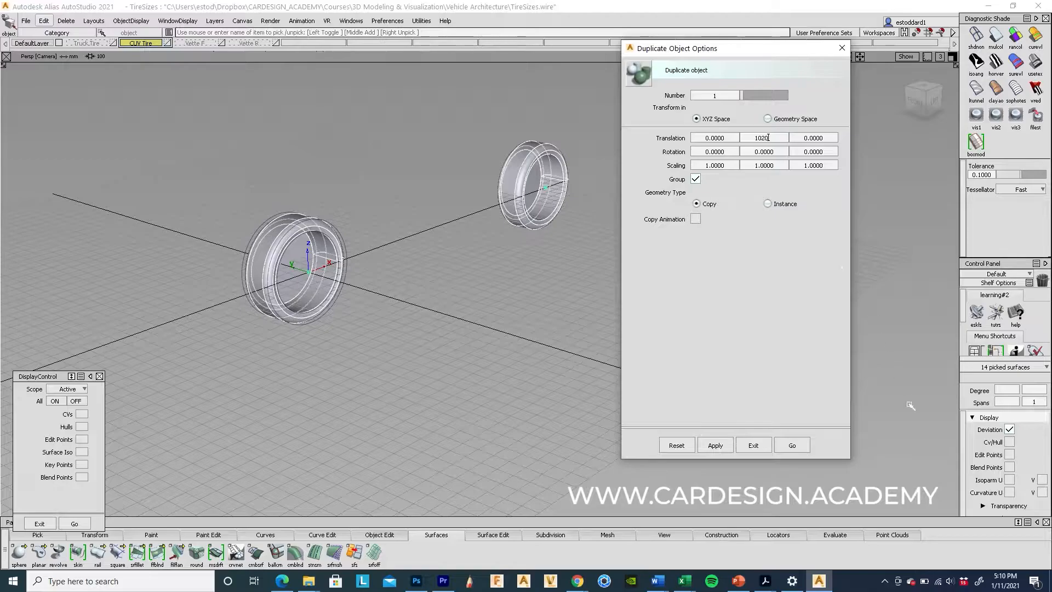
pyautogui.click(794, 447)
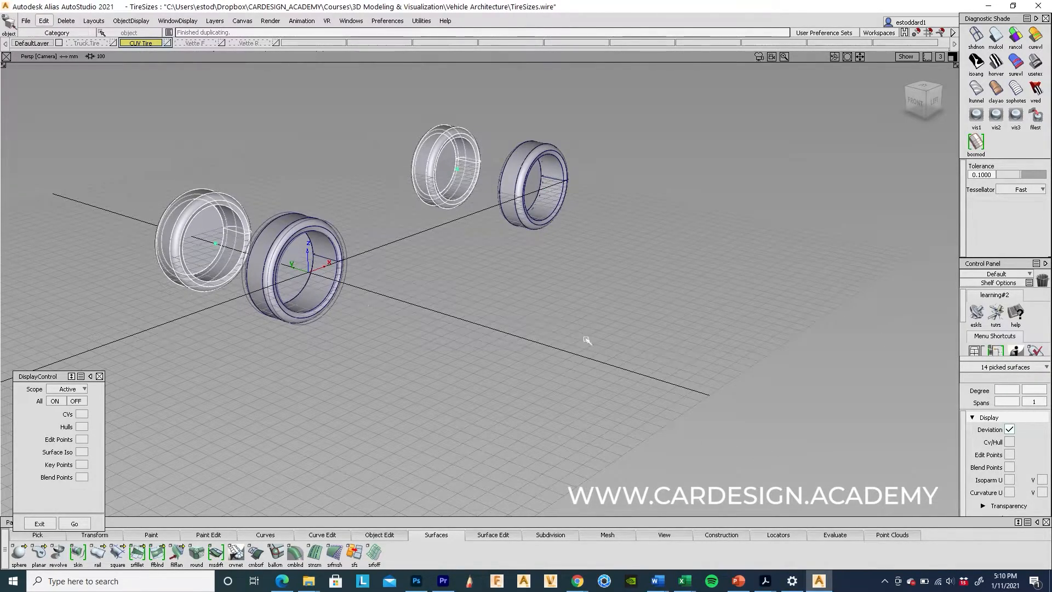
pyautogui.press('Delete')
pyautogui.click(472, 324)
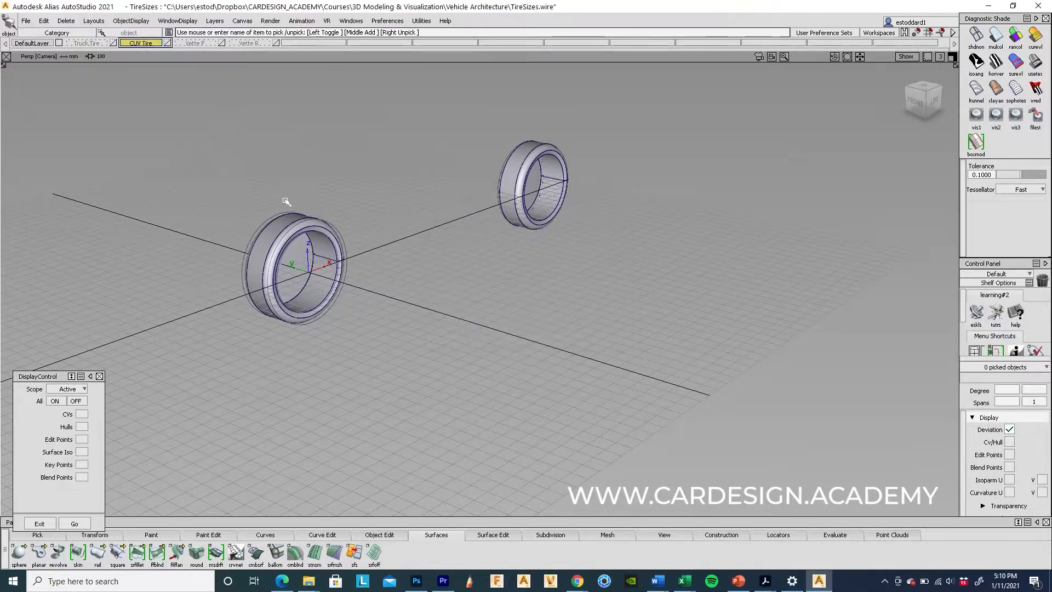
pyautogui.moveTo(285, 201); pyautogui.dragTo(324, 247)
pyautogui.moveTo(541, 155); pyautogui.dragTo(482, 157)
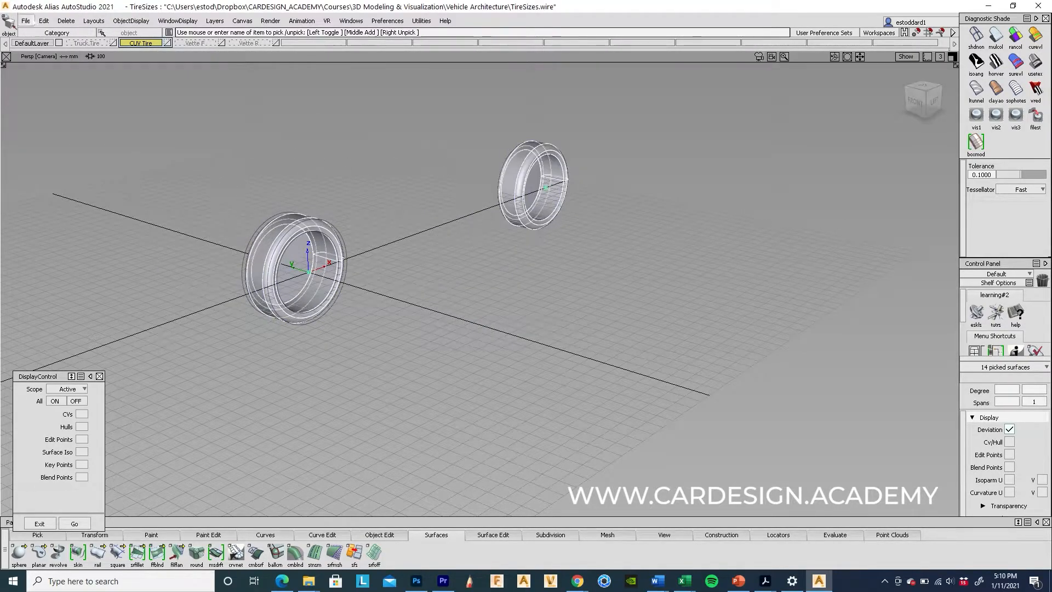
# Step: Duplicate both tires -1020 along Y to form a four-tire layout
pyautogui.click(44, 20)
pyautogui.moveTo(82, 153)
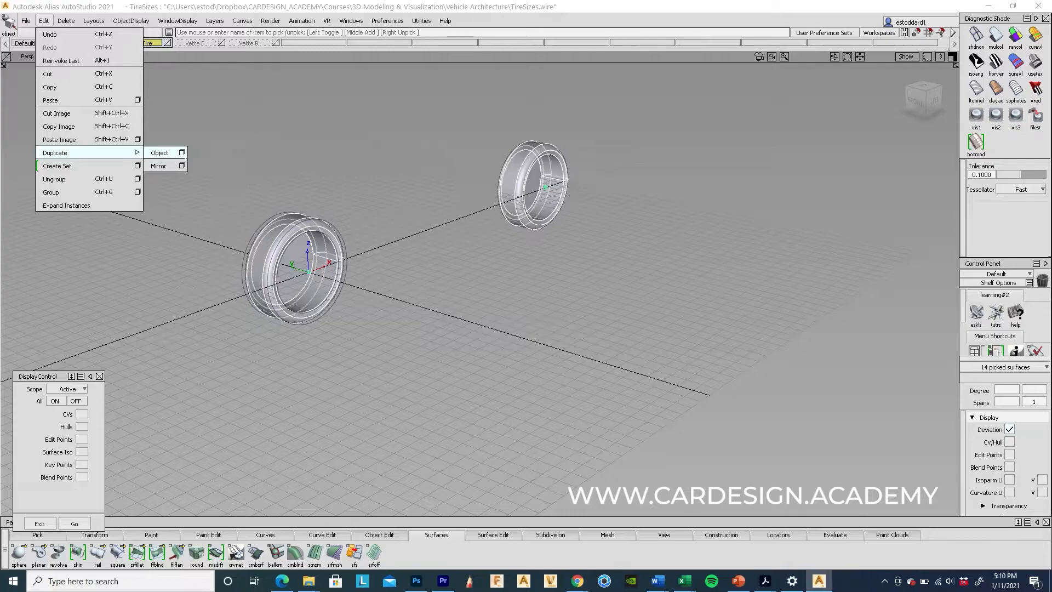
pyautogui.click(182, 153)
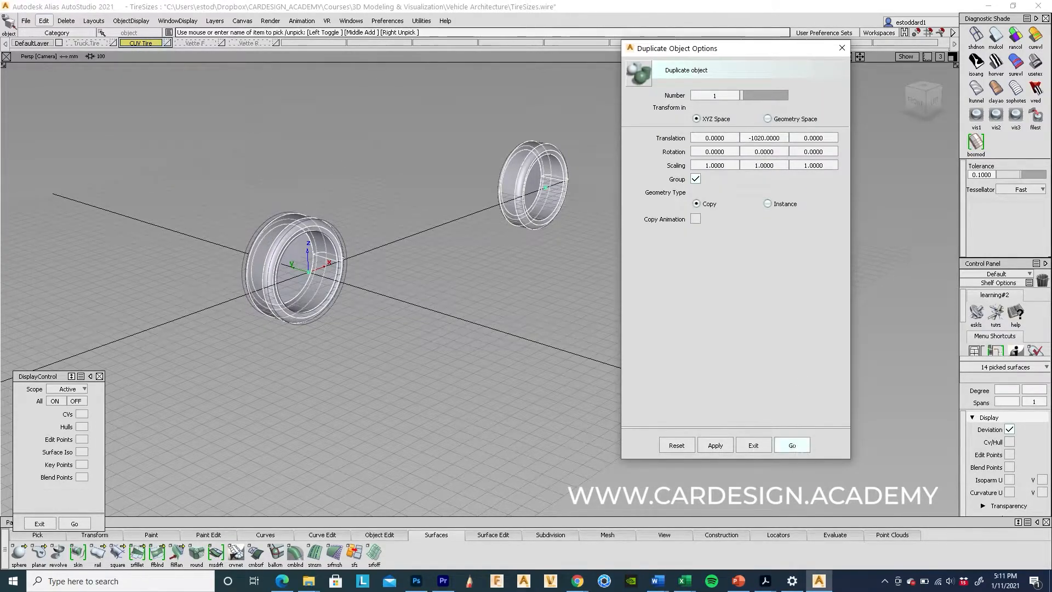
pyautogui.click(792, 445)
pyautogui.keyDown('alt'); pyautogui.keyDown('shift'); pyautogui.moveTo(305, 348); pyautogui.dragTo(432, 346); pyautogui.keyUp('shift'); pyautogui.keyUp('alt')
pyautogui.keyDown('ctrl'); pyautogui.keyDown('shift'); pyautogui.moveTo(286, 332); pyautogui.dragTo(278, 208); pyautogui.keyUp('shift'); pyautogui.keyUp('ctrl')
pyautogui.keyDown('ctrl'); pyautogui.keyDown('shift'); pyautogui.moveTo(277, 213); pyautogui.dragTo(279, 237); pyautogui.keyUp('shift'); pyautogui.keyUp('ctrl')
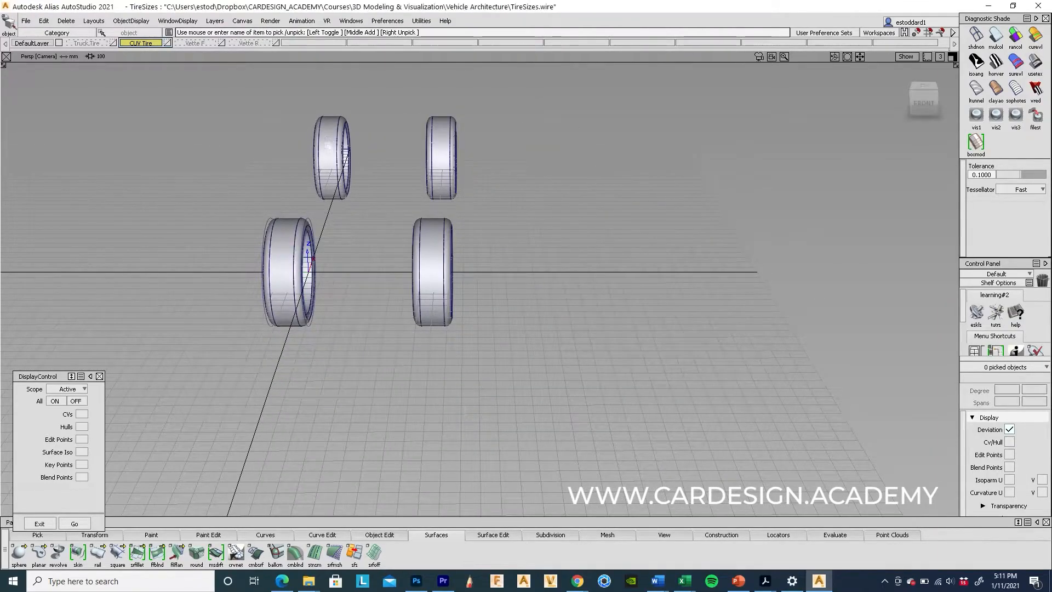
pyautogui.click(328, 149)
# Step: Delete the two left tires and group the two remaining CUV tires
pyautogui.click(284, 252)
pyautogui.press('Delete')
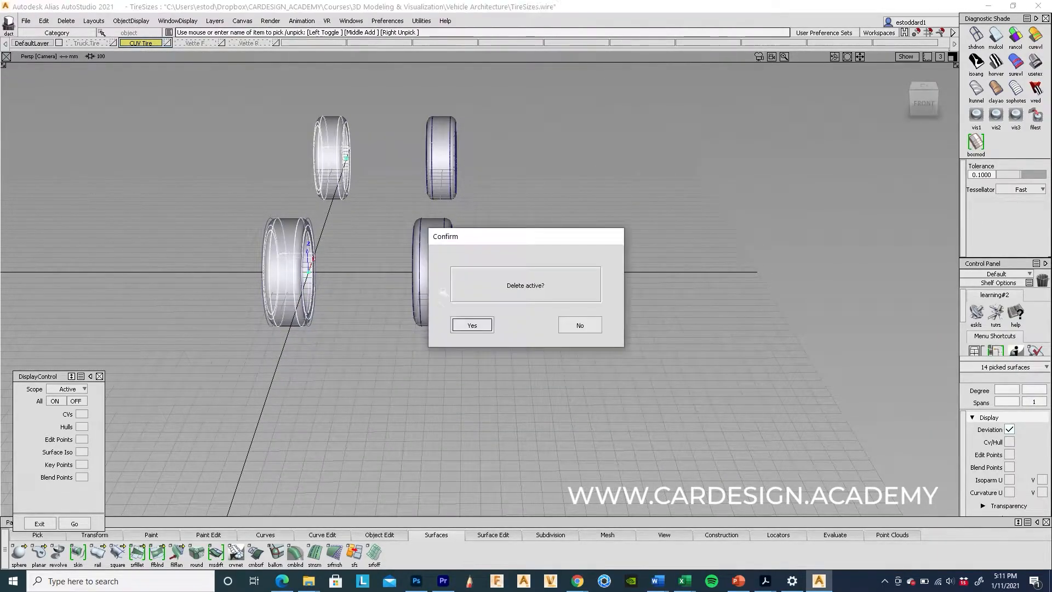
pyautogui.click(486, 325)
pyautogui.keyDown('alt'); pyautogui.keyDown('shift'); pyautogui.moveTo(608, 308); pyautogui.dragTo(340, 283); pyautogui.keyUp('shift'); pyautogui.keyUp('alt')
pyautogui.moveTo(400, 130); pyautogui.dragTo(523, 371)
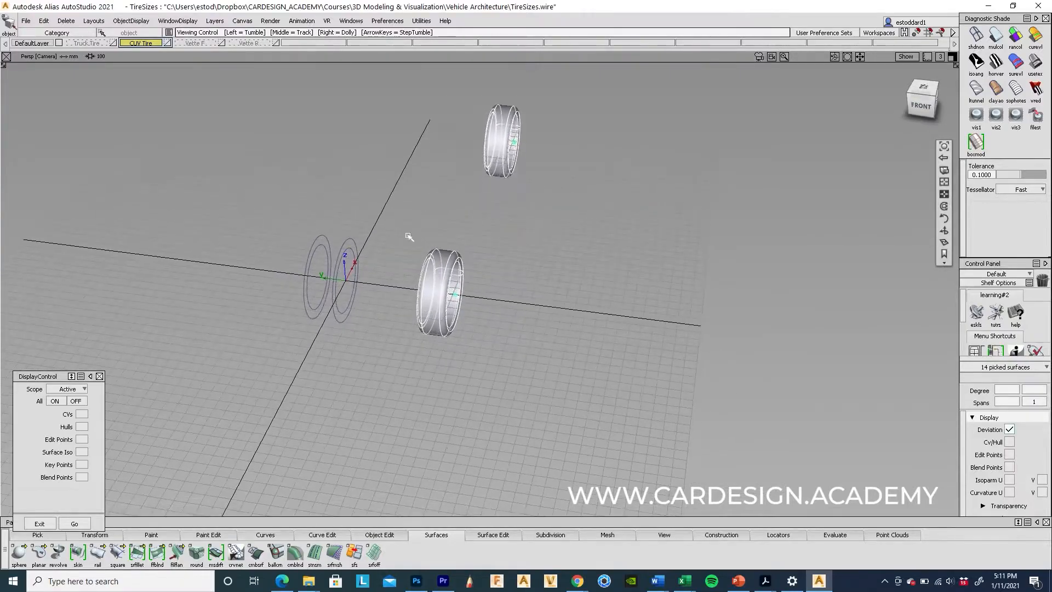
pyautogui.keyDown('alt'); pyautogui.keyDown('shift'); pyautogui.moveTo(609, 383); pyautogui.dragTo(500, 351); pyautogui.keyUp('shift'); pyautogui.keyUp('alt')
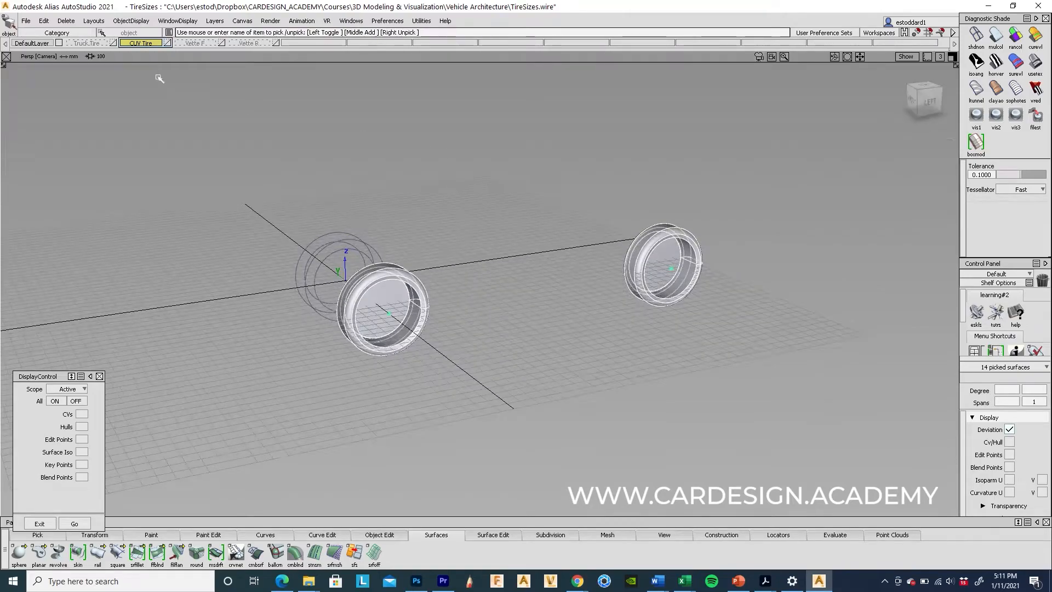
pyautogui.click(44, 21)
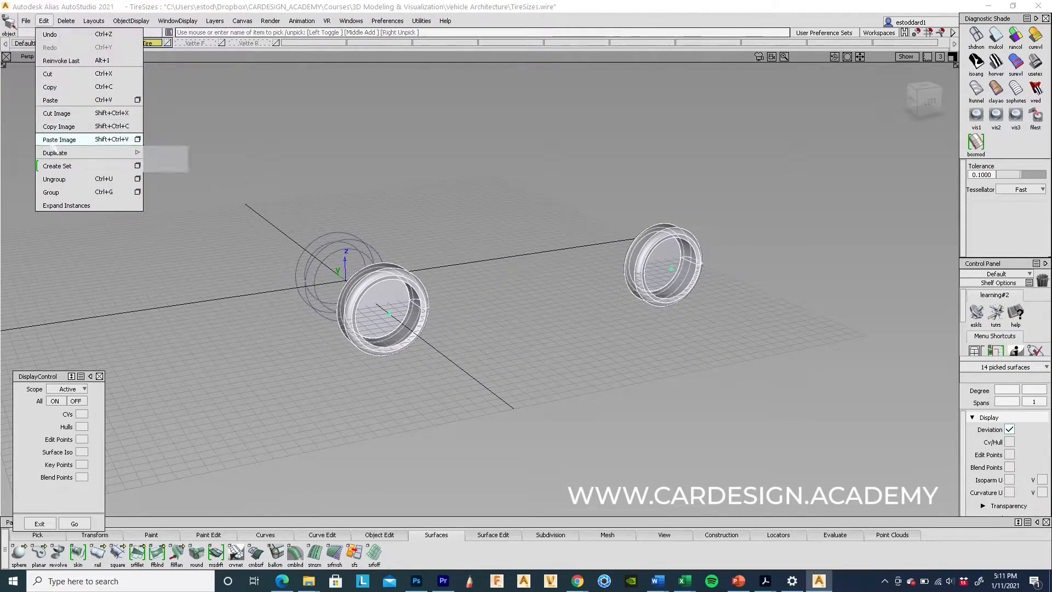
pyautogui.click(56, 192)
pyautogui.keyDown('alt'); pyautogui.keyDown('shift'); pyautogui.moveTo(373, 282); pyautogui.dragTo(399, 251); pyautogui.keyUp('shift'); pyautogui.keyUp('alt')
# Step: Mirror the grouped tires across the track by duplicating with Y offset 0 and Y scale -1
pyautogui.click(44, 21)
pyautogui.moveTo(88, 153)
pyautogui.click(182, 153)
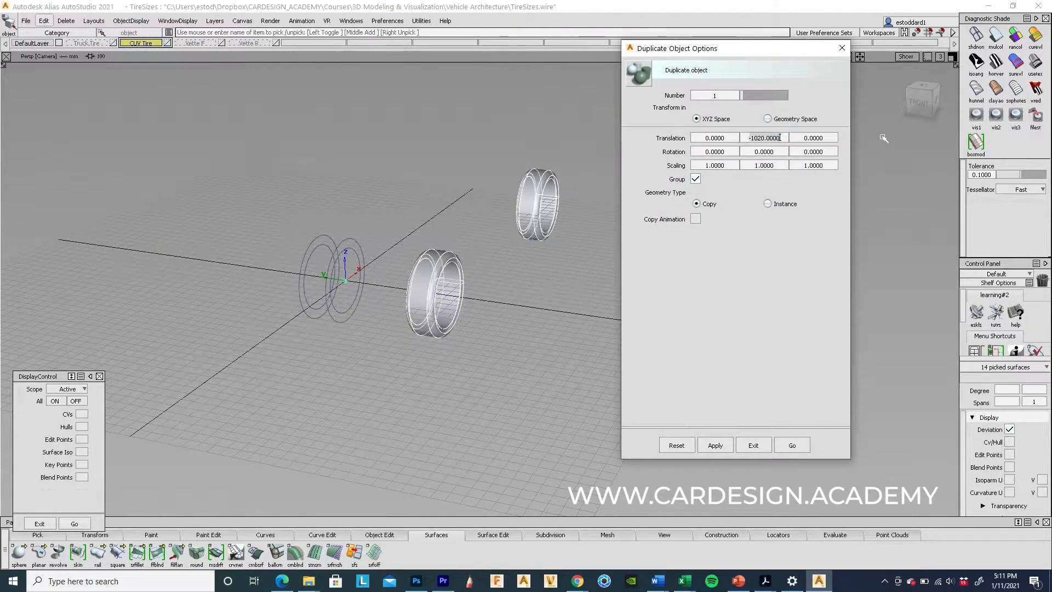
pyautogui.click(752, 137)
pyautogui.write('0')
pyautogui.click(792, 446)
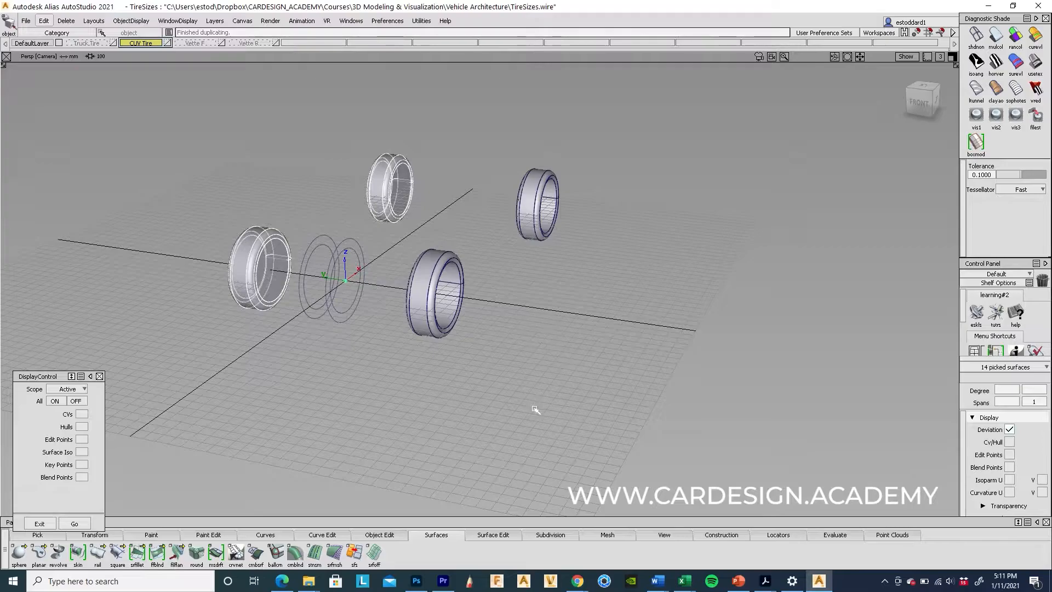
pyautogui.keyDown('alt'); pyautogui.keyDown('shift'); pyautogui.moveTo(697, 338); pyautogui.dragTo(646, 312); pyautogui.keyUp('shift'); pyautogui.keyUp('alt')
pyautogui.keyDown('alt'); pyautogui.keyDown('shift'); pyautogui.moveTo(646, 312); pyautogui.dragTo(486, 357, button='right'); pyautogui.keyUp('shift'); pyautogui.keyUp('alt')
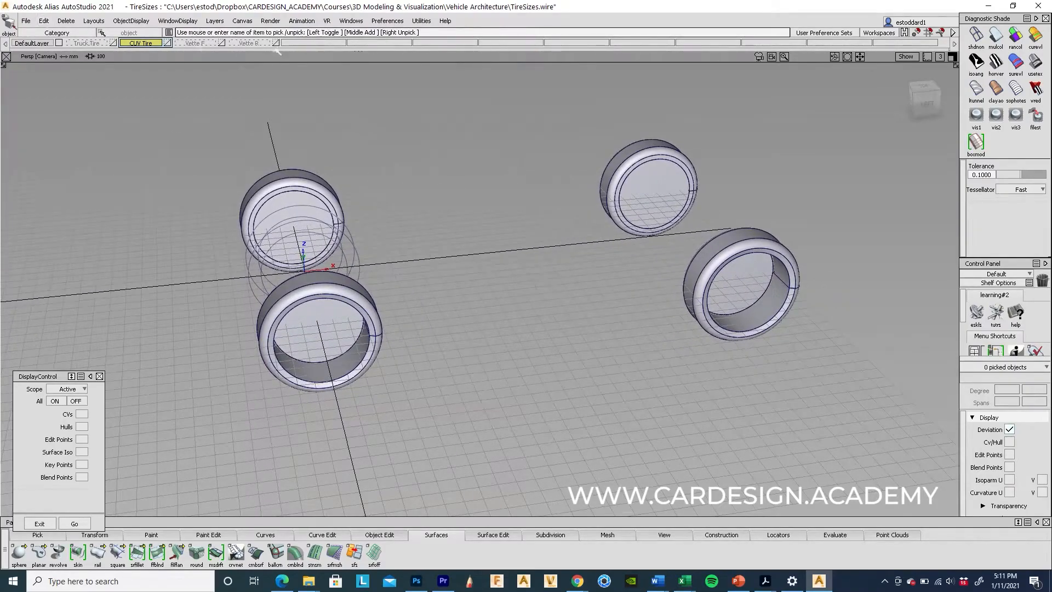
pyautogui.click(85, 44)
# Step: Turn off the truck tire's point and hull display and group its surfaces
pyautogui.keyDown('alt'); pyautogui.keyDown('shift'); pyautogui.moveTo(349, 319); pyautogui.dragTo(402, 305); pyautogui.keyUp('shift'); pyautogui.keyUp('alt')
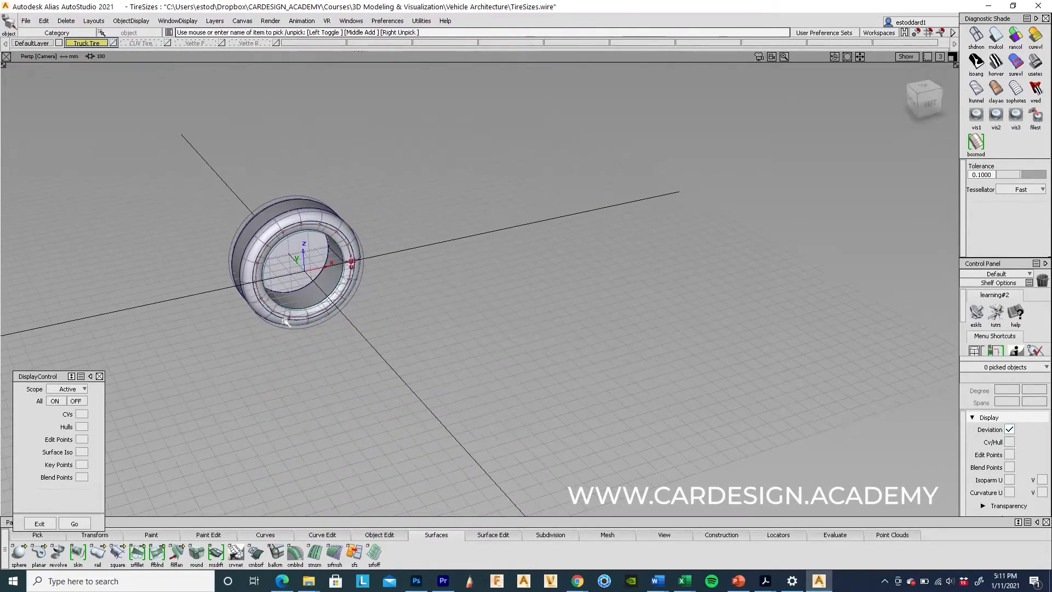
pyautogui.keyDown('ctrl'); pyautogui.keyDown('shift'); pyautogui.moveTo(322, 198); pyautogui.dragTo(334, 315); pyautogui.keyUp('shift'); pyautogui.keyUp('ctrl')
pyautogui.click(77, 401)
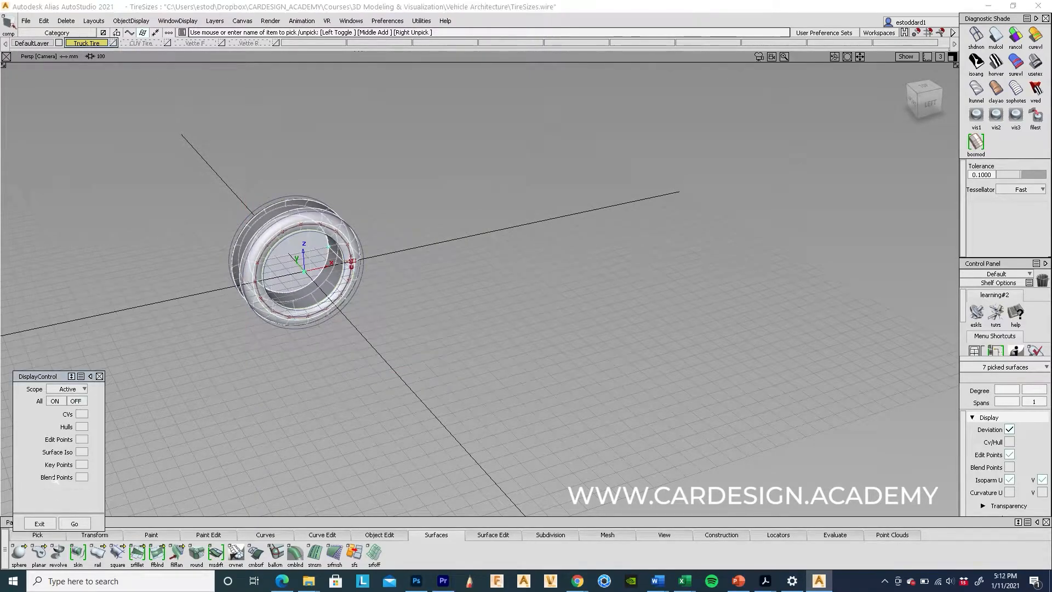
pyautogui.click(44, 20)
pyautogui.click(61, 193)
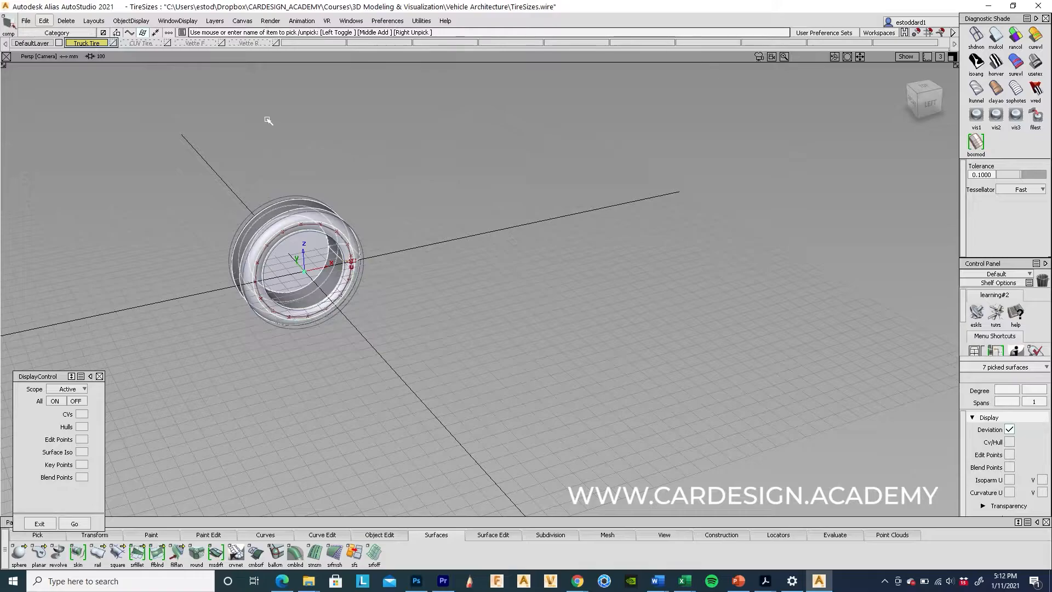
# Step: Remove the SkinTool construction history from the truck tire surfaces
pyautogui.click(66, 21)
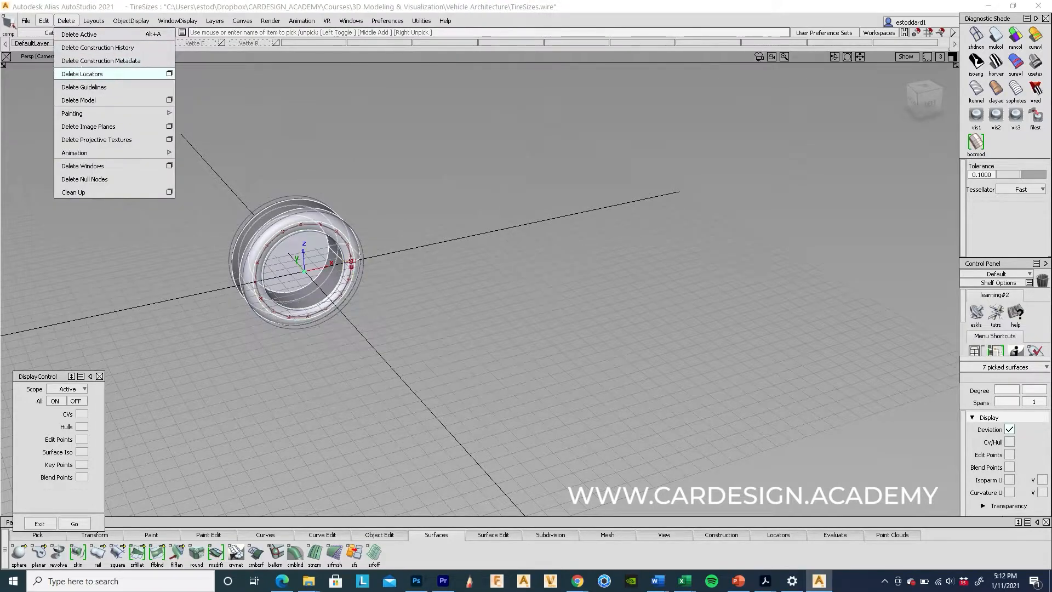
pyautogui.click(98, 47)
pyautogui.click(477, 324)
pyautogui.keyDown('alt'); pyautogui.keyDown('shift'); pyautogui.moveTo(408, 337); pyautogui.dragTo(674, 385); pyautogui.keyUp('shift'); pyautogui.keyUp('alt')
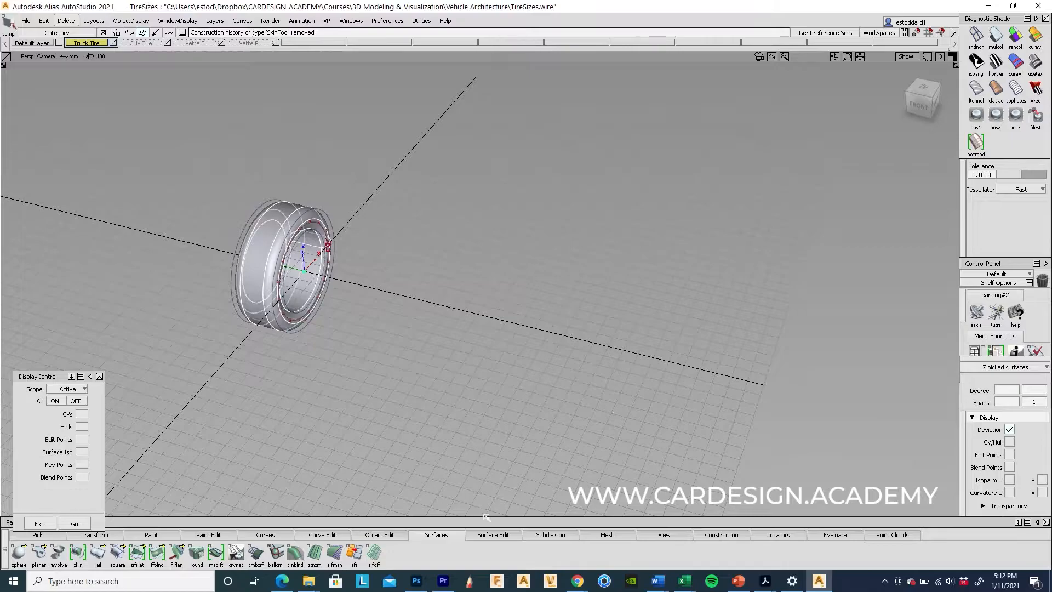
pyautogui.moveTo(684, 581)
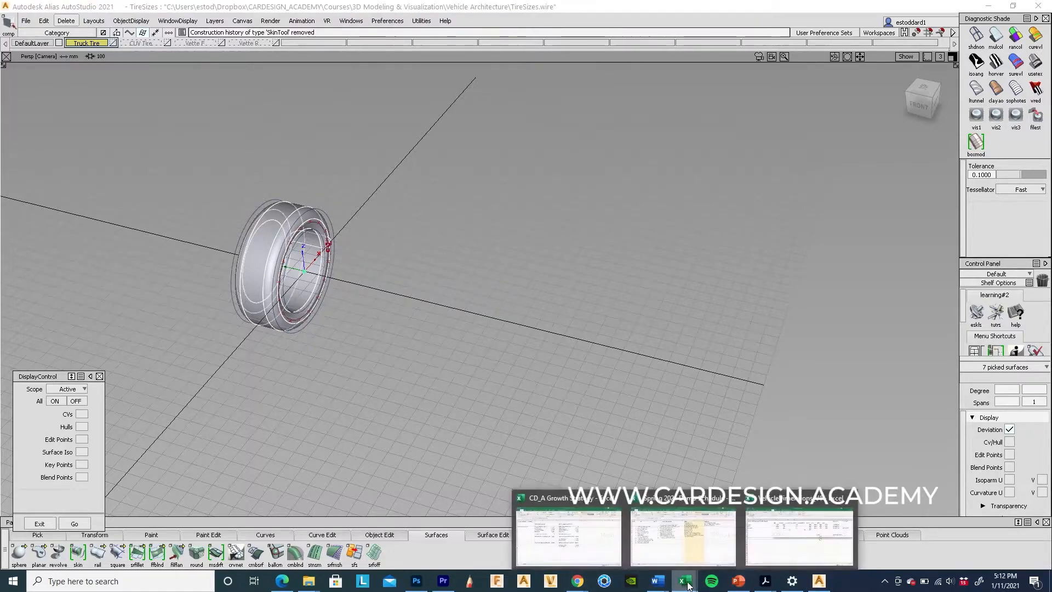
pyautogui.click(789, 555)
# Step: Read the Truck row and its 1095 half-width in Excel, then return to Alias
pyautogui.click(16, 170)
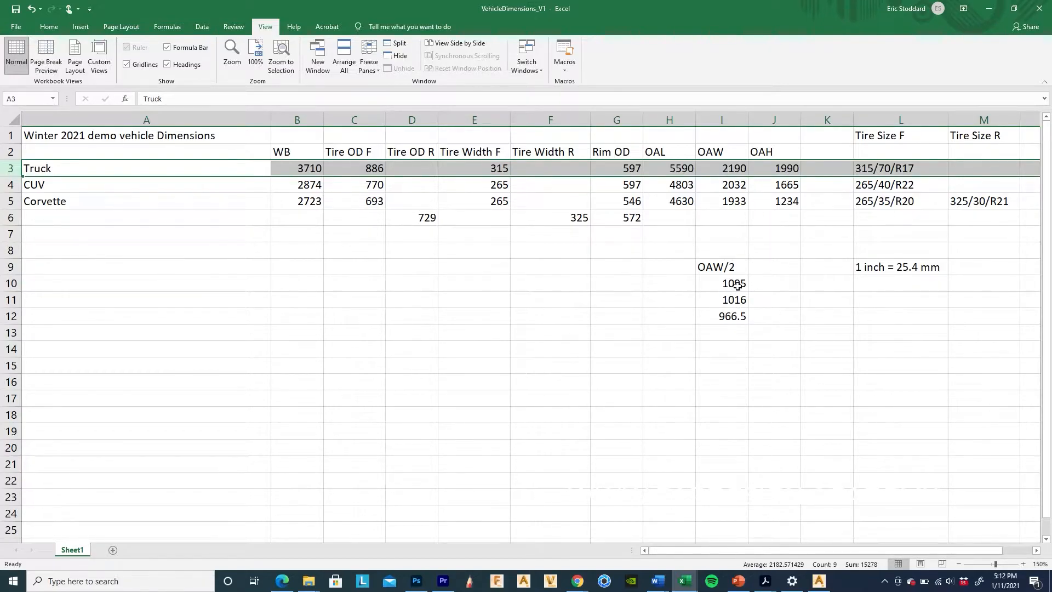
pyautogui.click(11, 282)
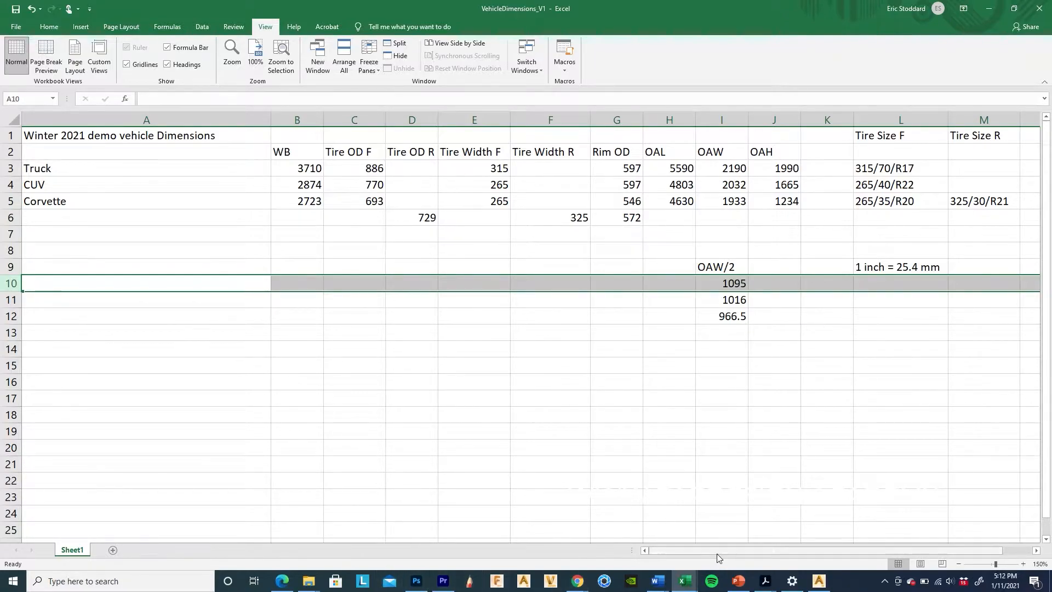
pyautogui.click(819, 581)
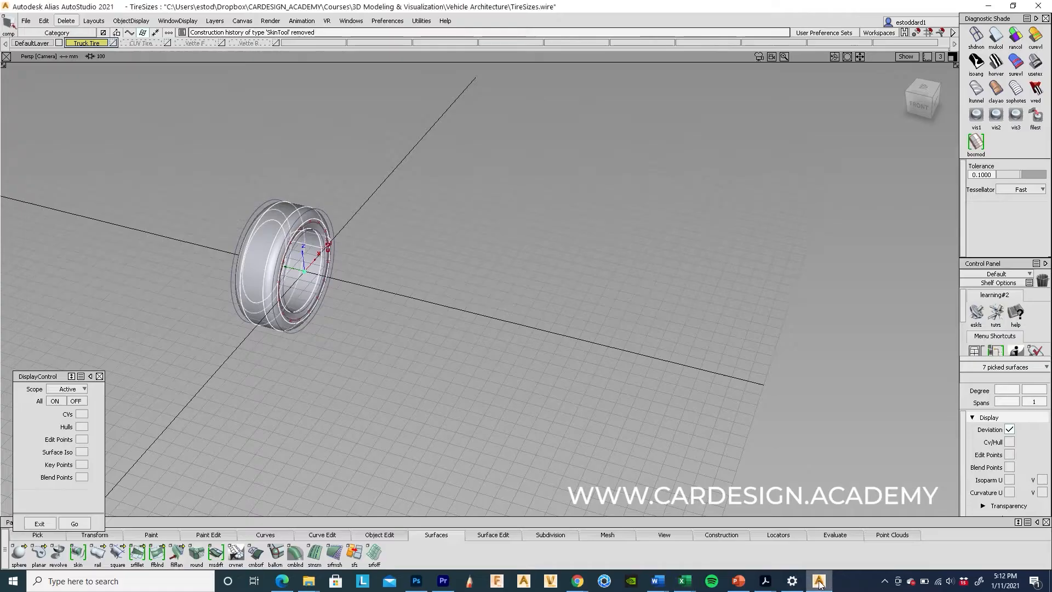
# Step: Move the truck tire by 0,-1100,0, 1100 mm along negative Y
pyautogui.keyDown('ctrl'); pyautogui.keyDown('shift'); pyautogui.middleClick(524, 289); pyautogui.keyUp('shift'); pyautogui.keyUp('ctrl')
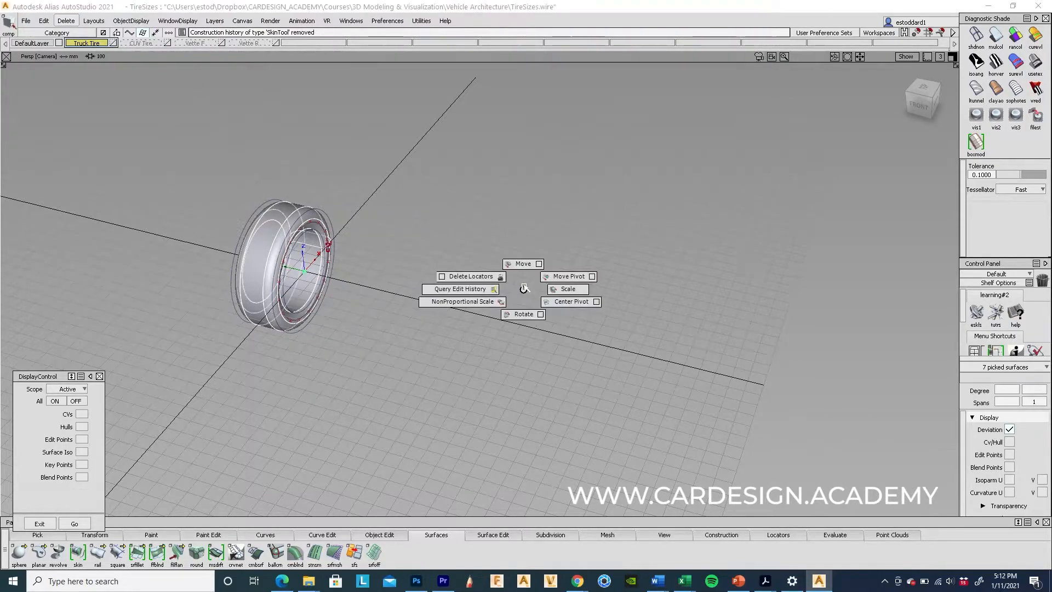
pyautogui.keyDown('ctrl'); pyautogui.keyDown('shift'); pyautogui.moveTo(525, 253); pyautogui.dragTo(526, 258, button='middle'); pyautogui.keyUp('shift'); pyautogui.keyUp('ctrl')
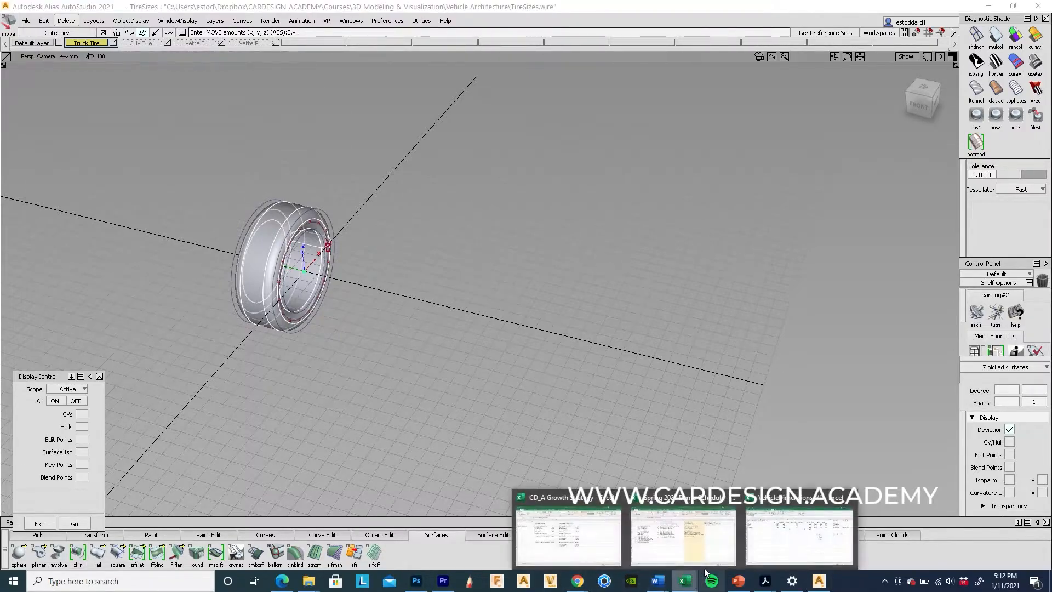
pyautogui.click(780, 538)
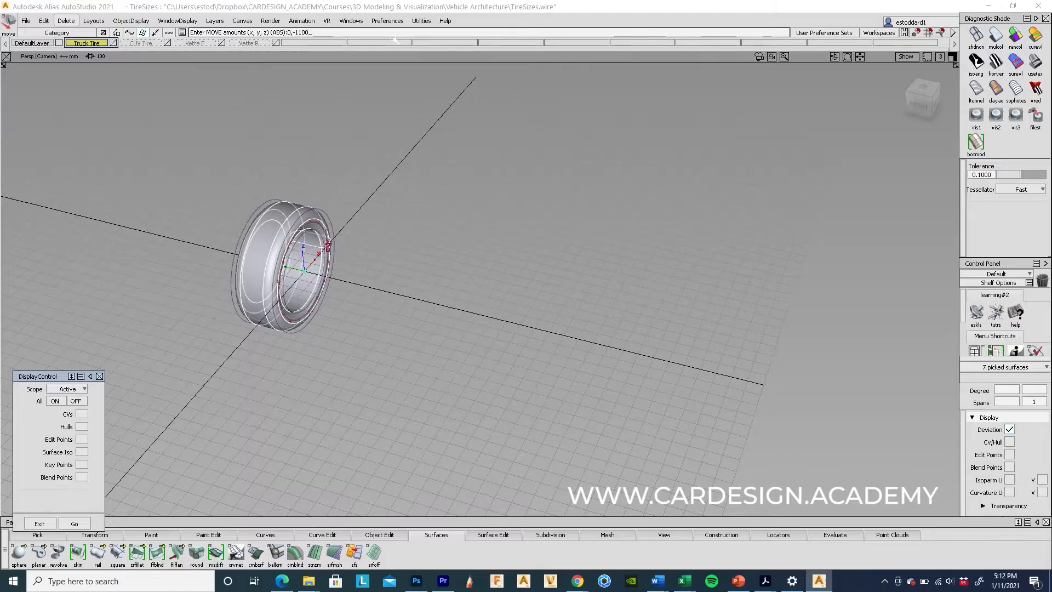
pyautogui.press('Return')
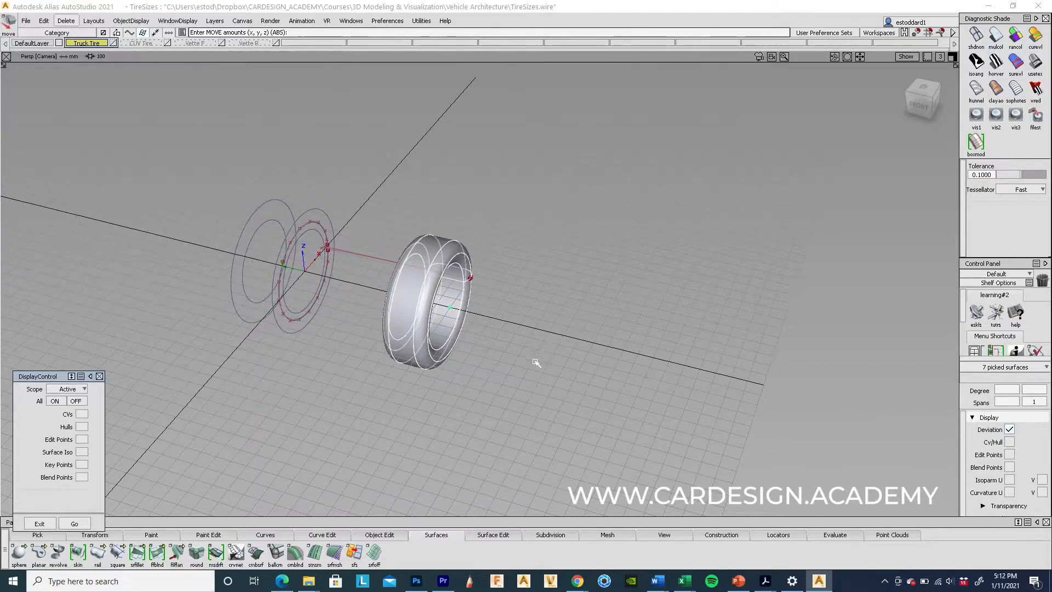
# Step: Delete the leftover profile curve, curve#2
pyautogui.keyDown('ctrl'); pyautogui.keyDown('shift'); pyautogui.moveTo(496, 293); pyautogui.dragTo(485, 189); pyautogui.keyUp('shift'); pyautogui.keyUp('ctrl')
pyautogui.keyDown('ctrl'); pyautogui.keyDown('shift'); pyautogui.moveTo(316, 231); pyautogui.dragTo(314, 283); pyautogui.keyUp('shift'); pyautogui.keyUp('ctrl')
pyautogui.moveTo(344, 253); pyautogui.dragTo(360, 273)
pyautogui.press('Delete')
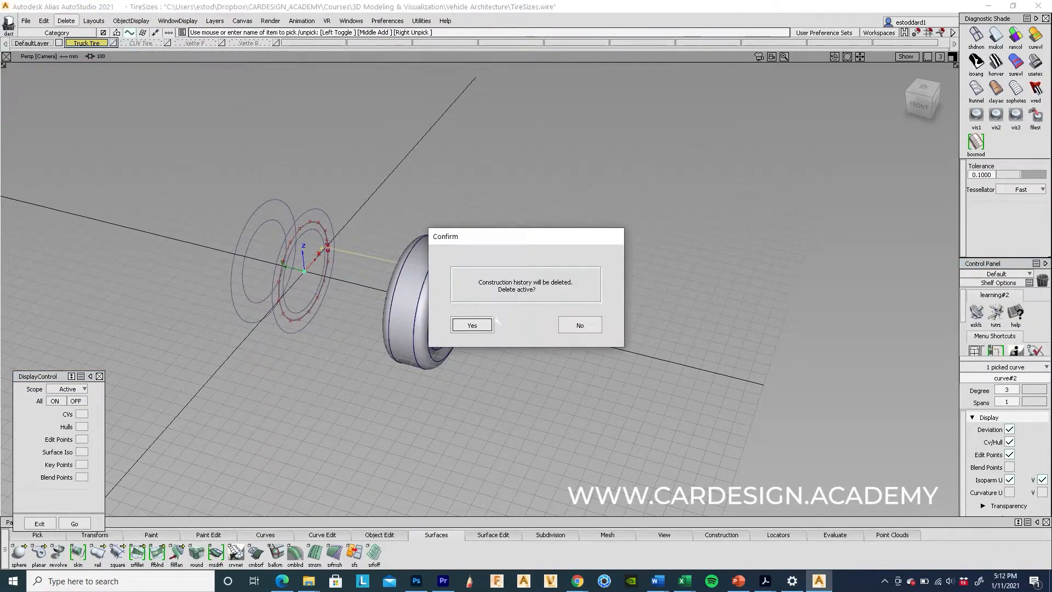
pyautogui.click(471, 325)
# Step: Select the moved tire's surfaces and view them from above
pyautogui.keyDown('alt'); pyautogui.keyDown('shift'); pyautogui.moveTo(482, 334); pyautogui.dragTo(599, 279); pyautogui.keyUp('shift'); pyautogui.keyUp('alt')
pyautogui.keyDown('ctrl'); pyautogui.keyDown('shift'); pyautogui.moveTo(456, 258); pyautogui.dragTo(422, 263); pyautogui.keyUp('shift'); pyautogui.keyUp('ctrl')
pyautogui.click(448, 269)
pyautogui.keyDown('alt'); pyautogui.keyDown('shift'); pyautogui.moveTo(583, 301); pyautogui.dragTo(545, 440); pyautogui.keyUp('shift'); pyautogui.keyUp('alt')
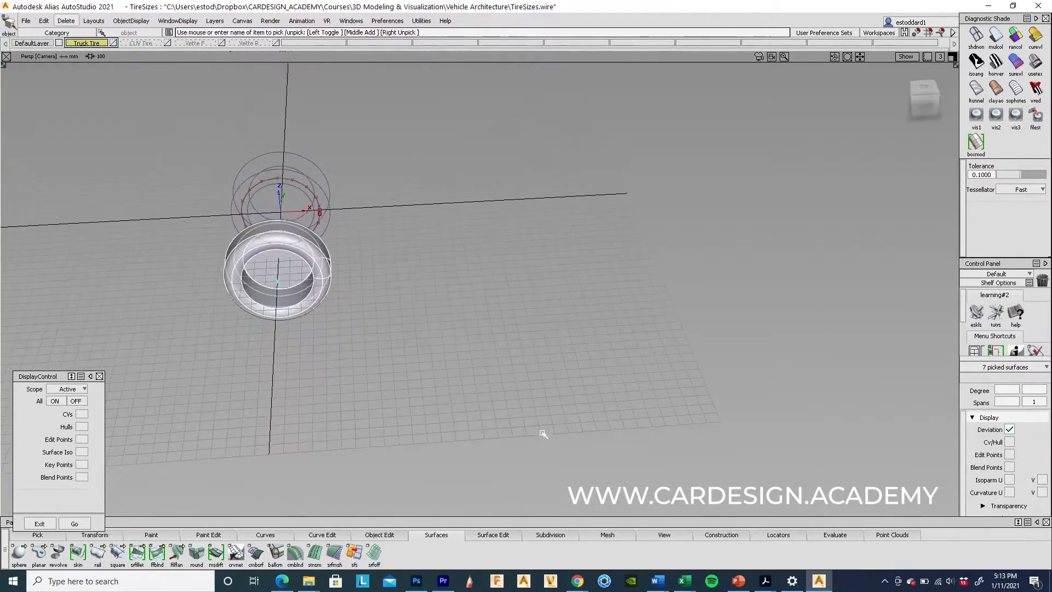
# Step: Recheck the Truck row in the Excel sheet, then minimize the spreadsheet
pyautogui.moveTo(685, 581)
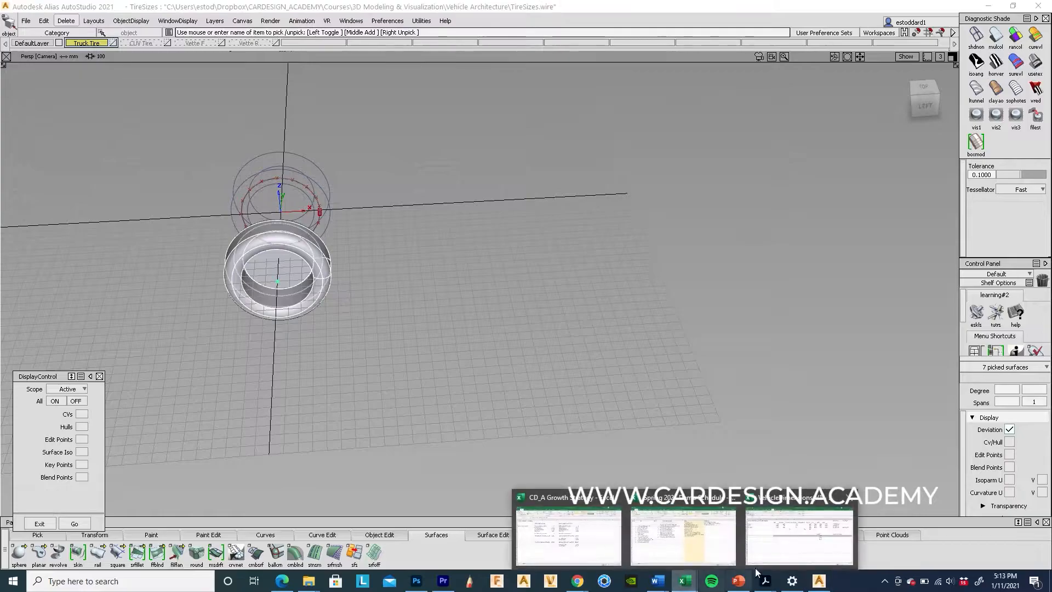
pyautogui.click(797, 535)
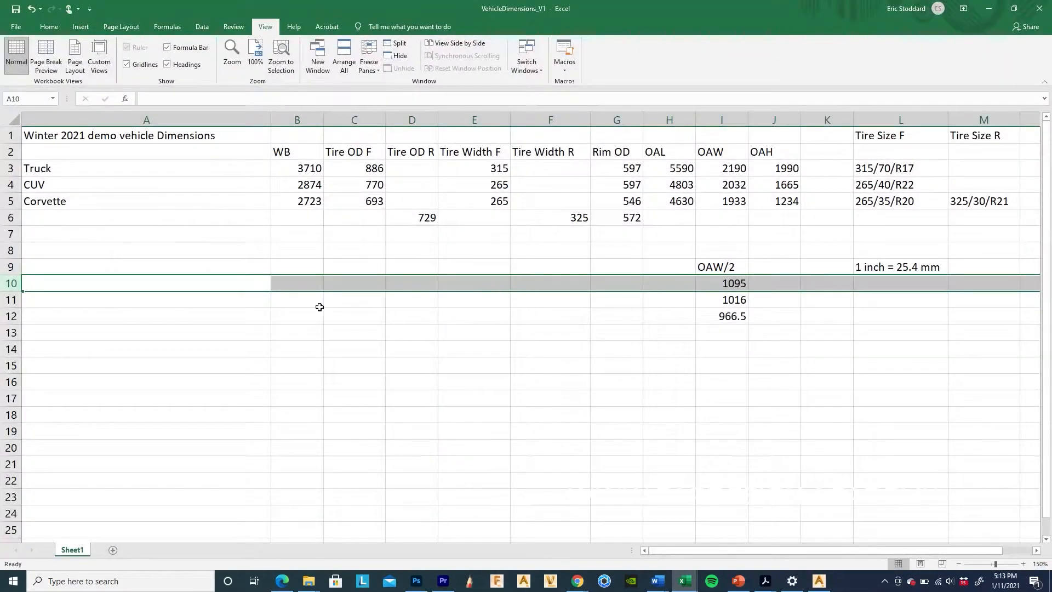
pyautogui.click(11, 168)
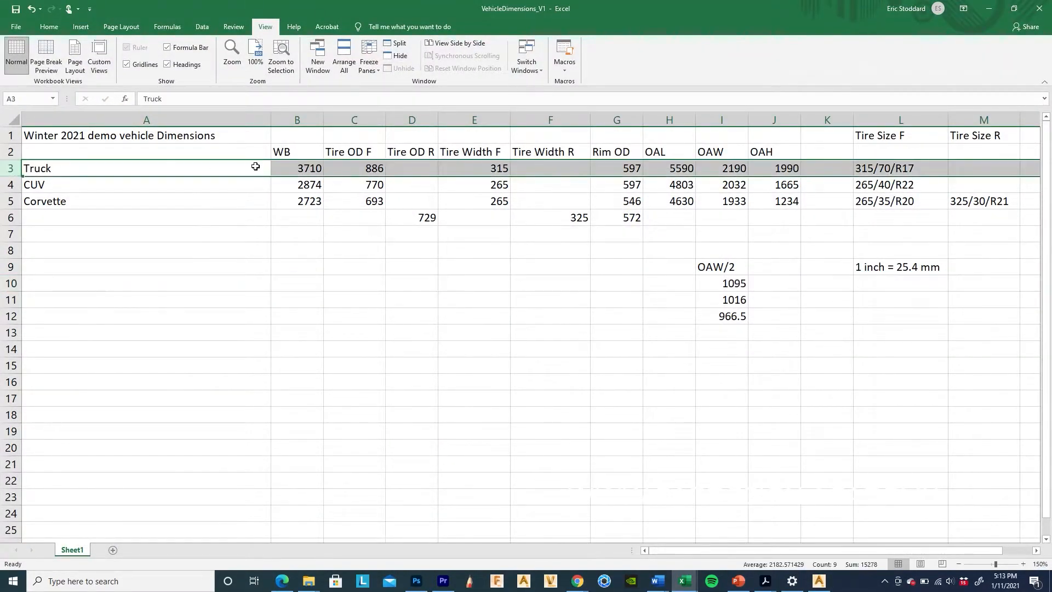
pyautogui.click(989, 9)
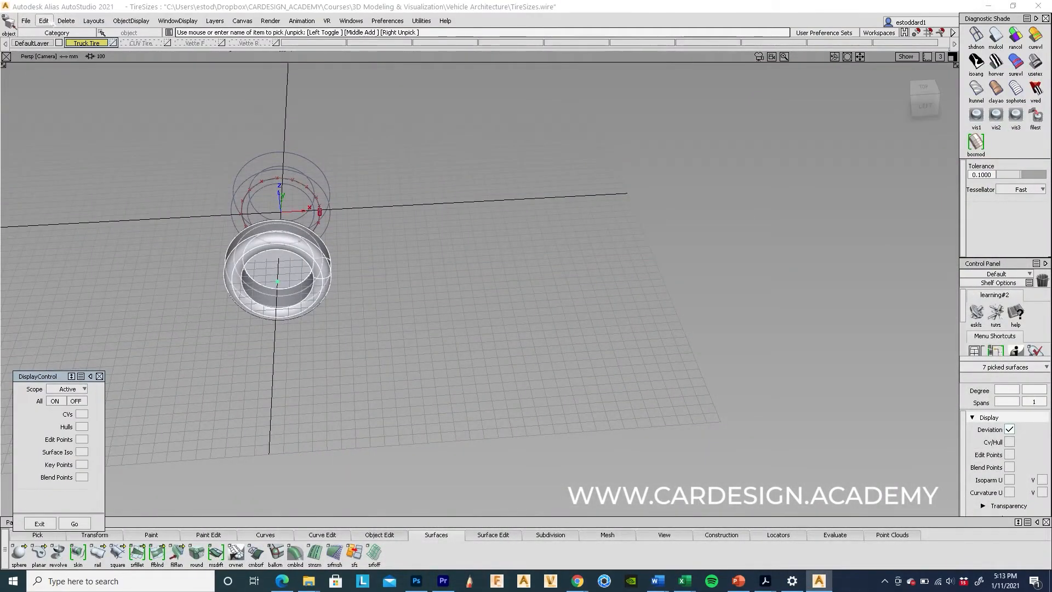
# Step: Duplicate the truck tire with Y scaling -1 to mirror it across the origin
pyautogui.click(44, 20)
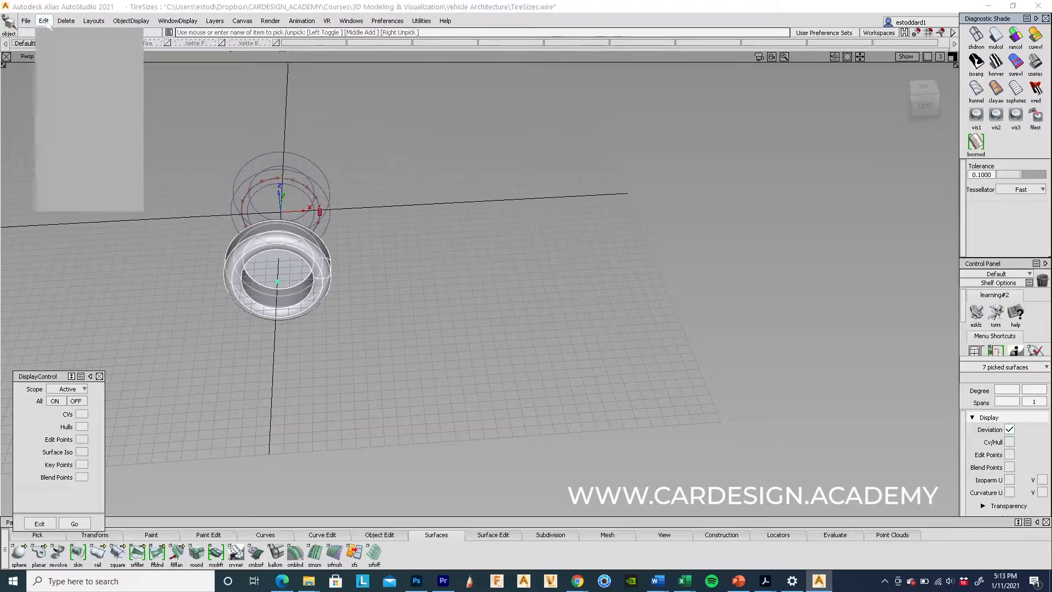
pyautogui.moveTo(126, 152)
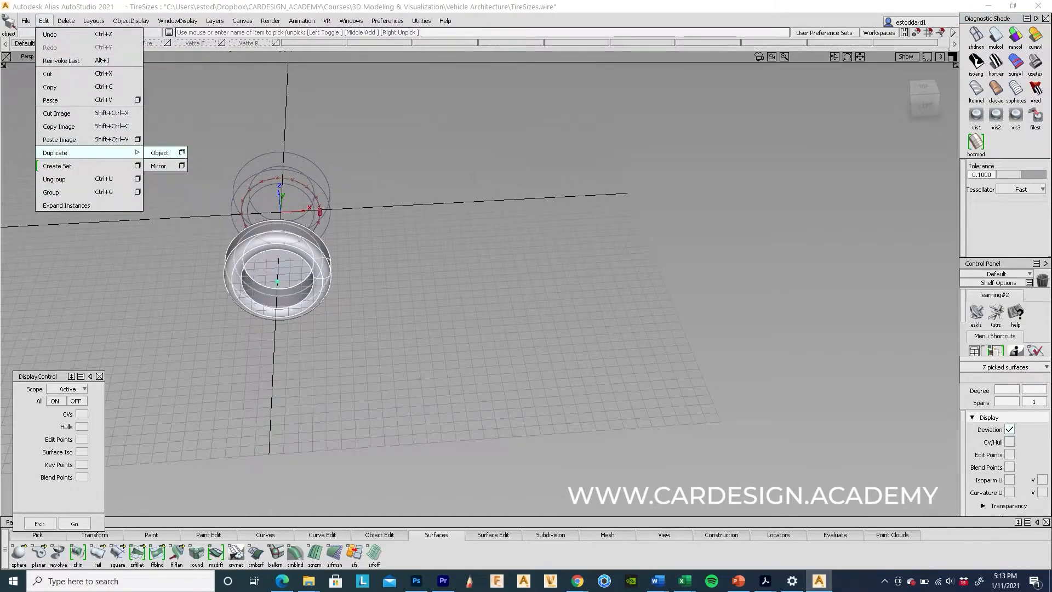
pyautogui.click(182, 153)
pyautogui.click(755, 165)
pyautogui.write('-')
pyautogui.click(757, 165)
pyautogui.write('1')
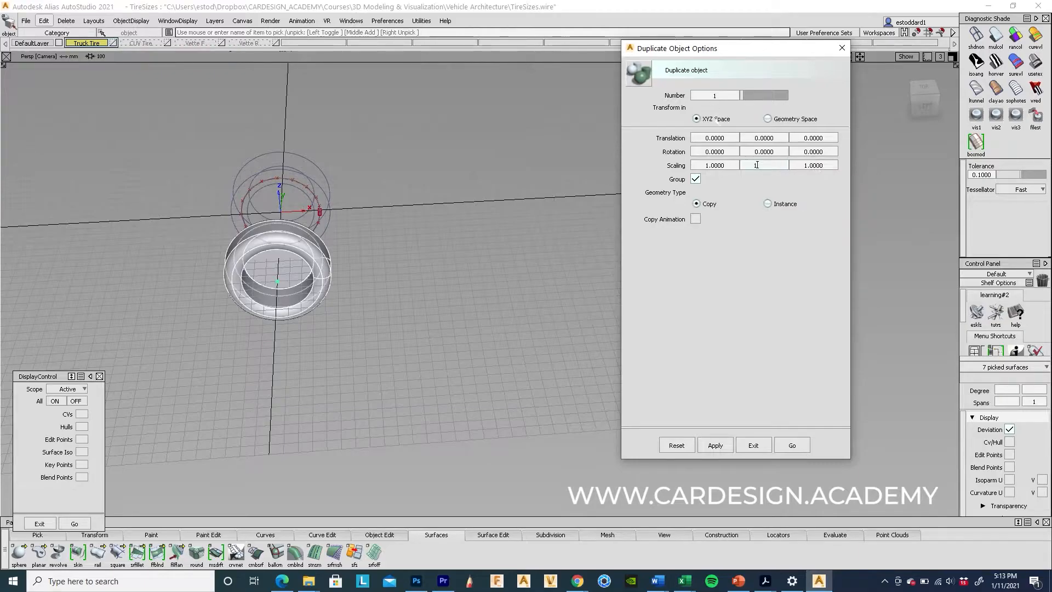
pyautogui.click(725, 137)
pyautogui.click(799, 447)
pyautogui.keyDown('alt'); pyautogui.keyDown('shift'); pyautogui.moveTo(391, 367); pyautogui.dragTo(587, 349); pyautogui.keyUp('shift'); pyautogui.keyUp('alt')
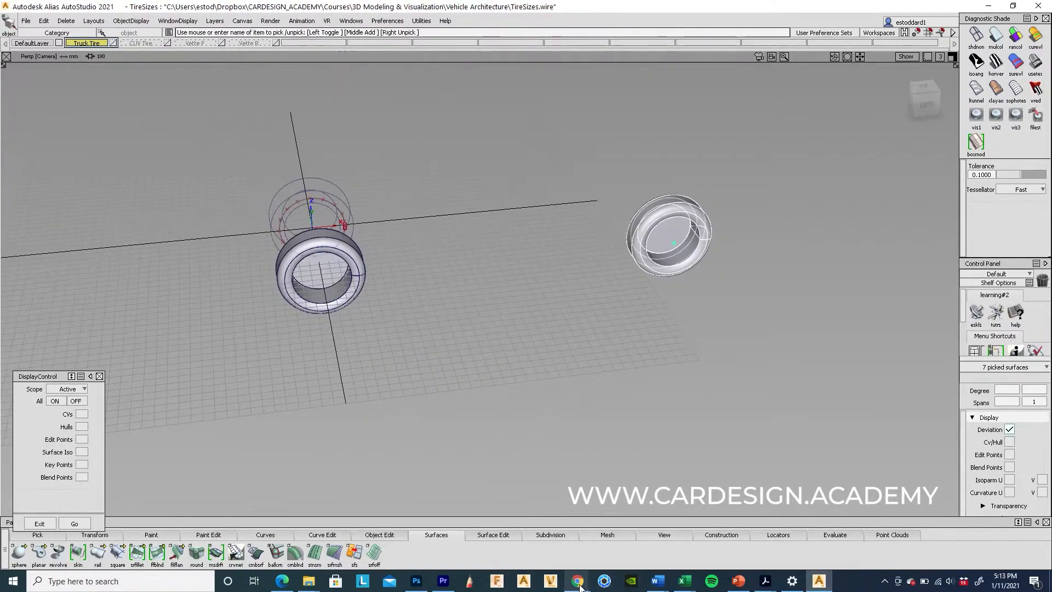
# Step: In Chrome, open the Ford Raptor Wikipedia article showing its 3,390 mm wheelbase
pyautogui.moveTo(580, 586)
pyautogui.click(651, 512)
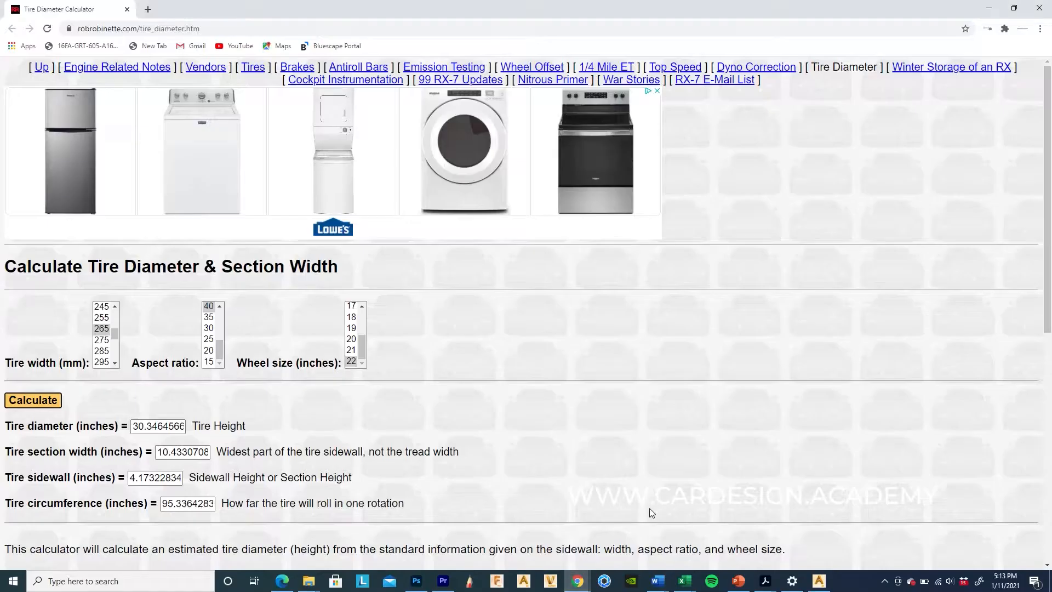
pyautogui.click(148, 9)
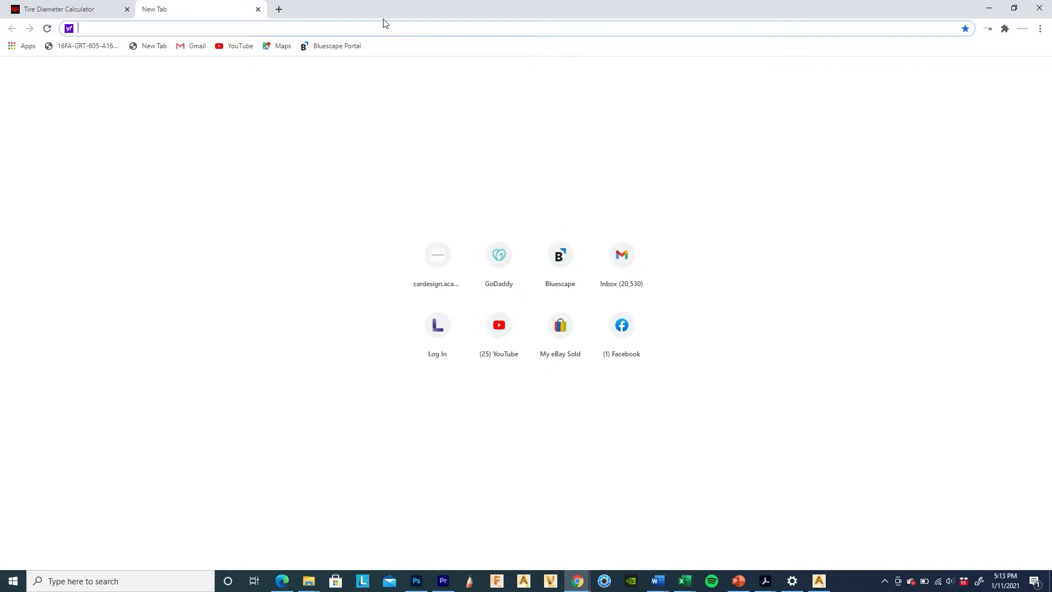
pyautogui.write('ford ')
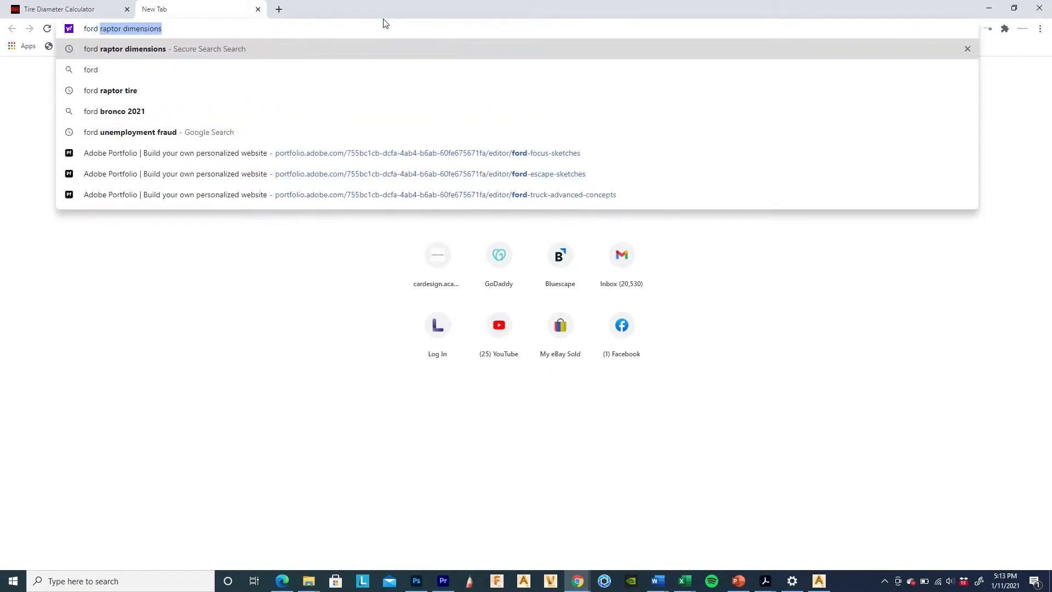
pyautogui.write('ra')
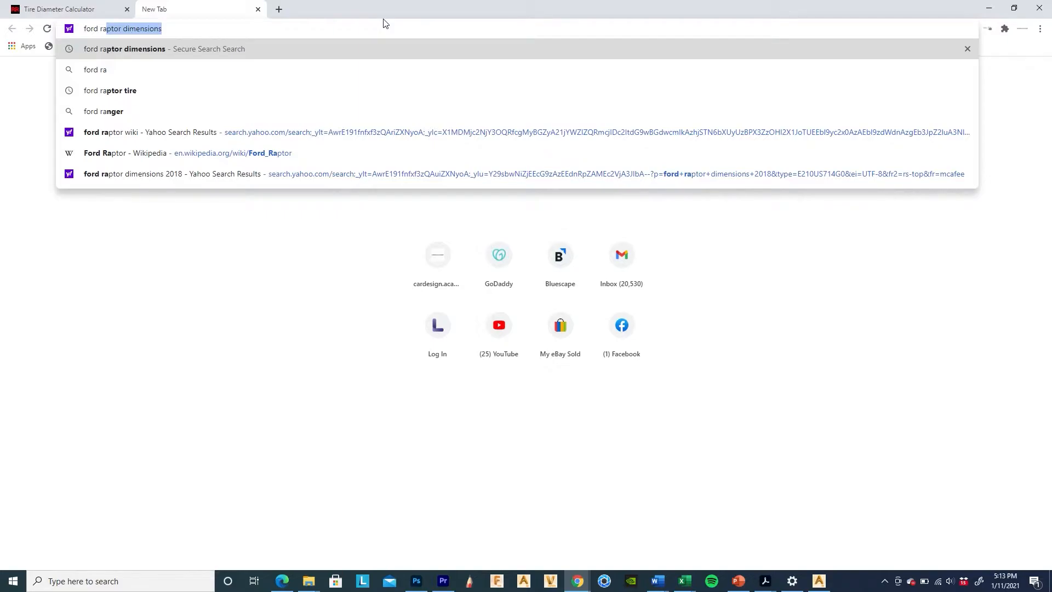
pyautogui.click(188, 26)
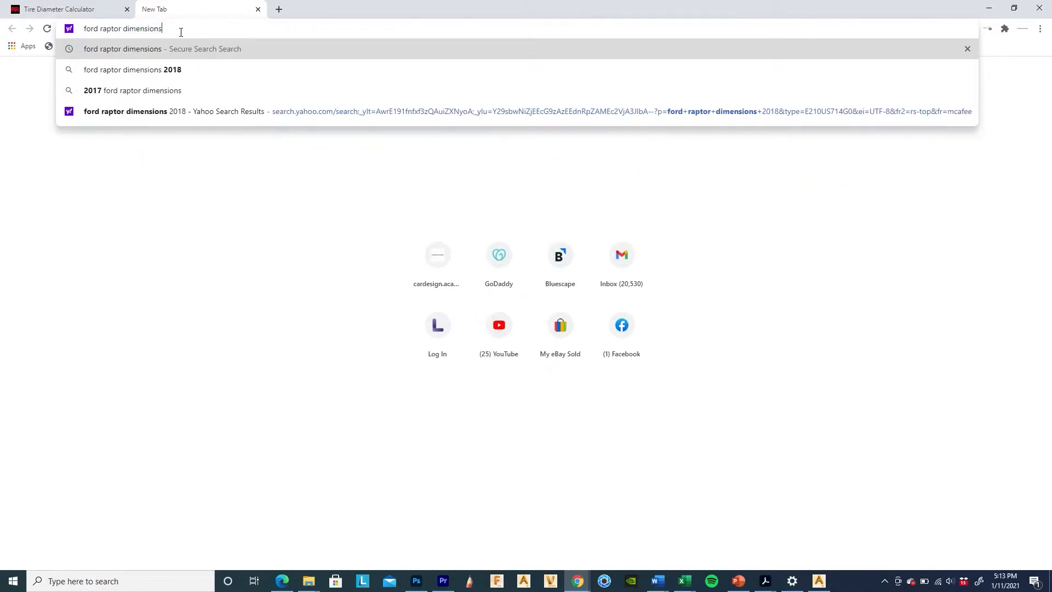
pyautogui.write('wiki')
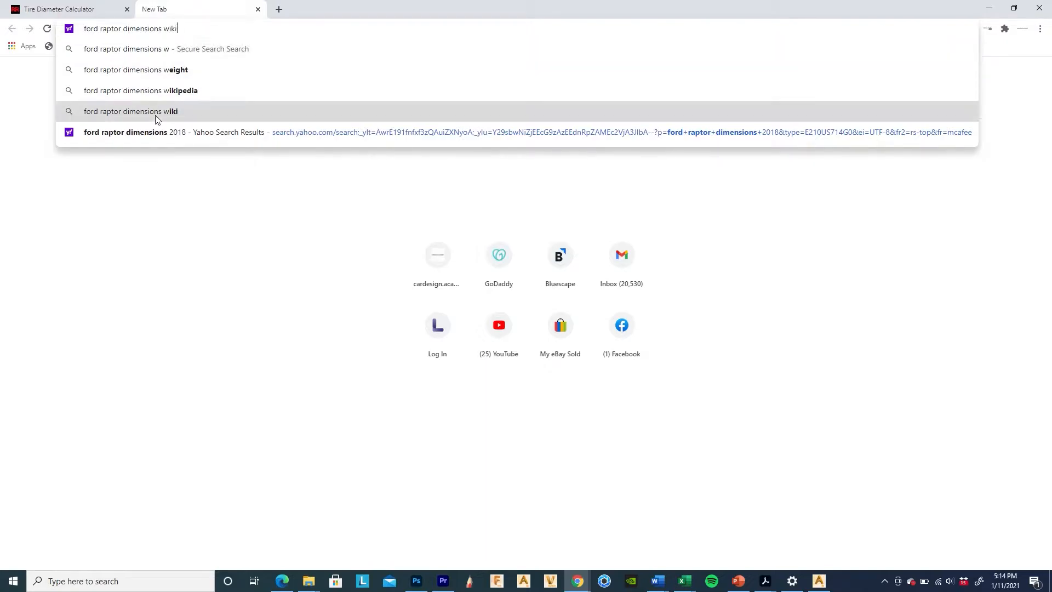
pyautogui.click(155, 112)
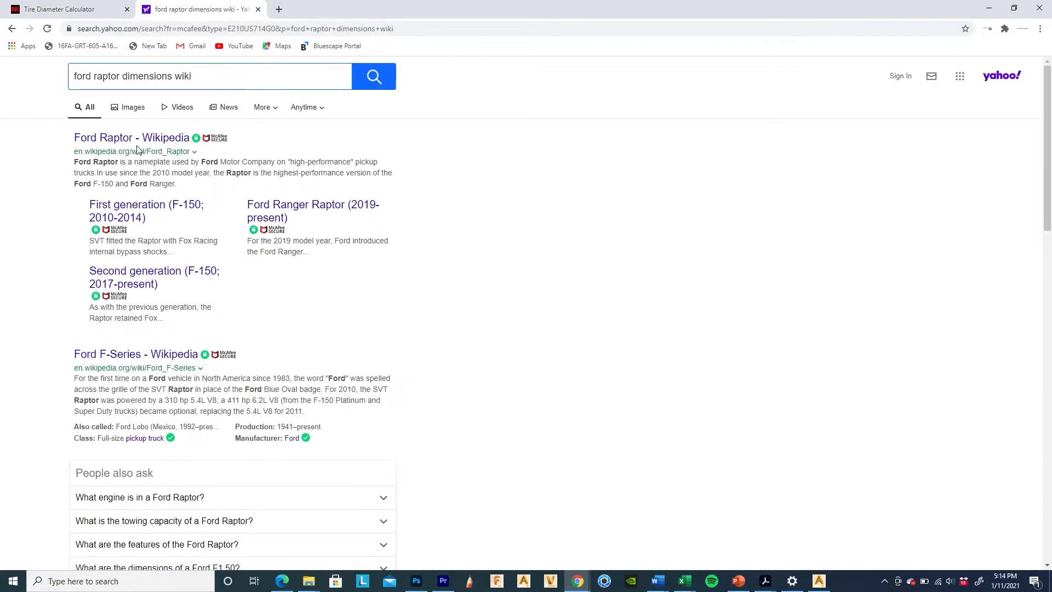
pyautogui.click(137, 149)
pyautogui.scroll(-5, 884, 411)
pyautogui.scroll(-5, 884, 411)
pyautogui.scroll(2, 941, 329)
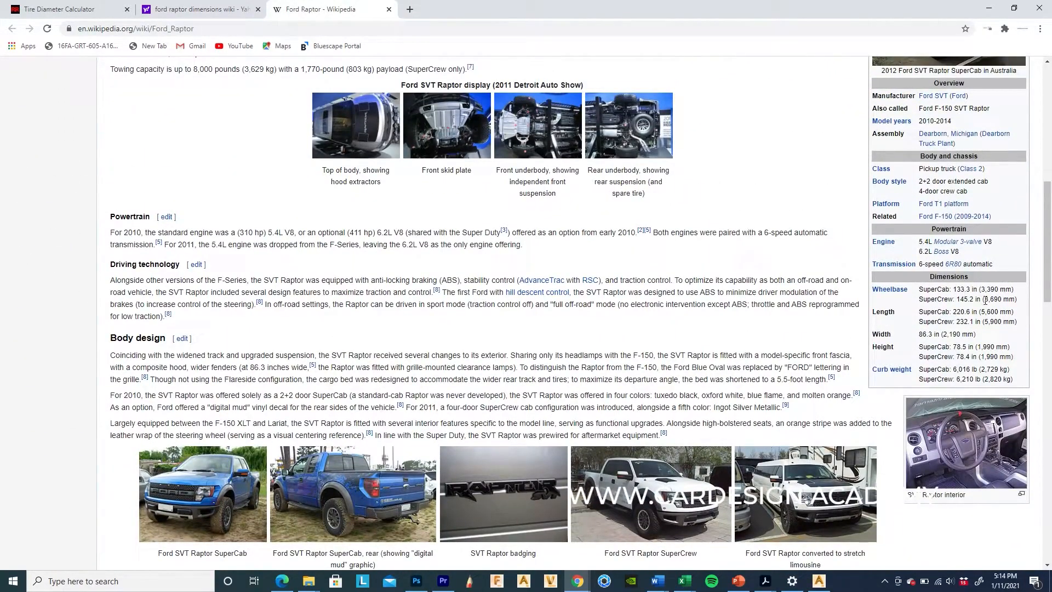
# Step: Back in Alias, delete the duplicated right-hand truck tire
pyautogui.click(992, 16)
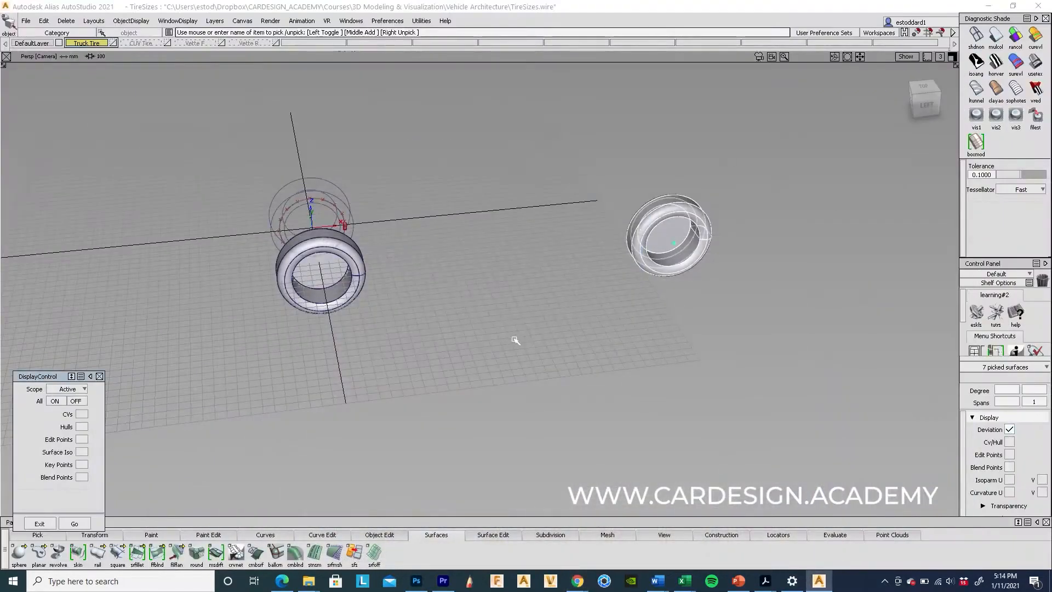
pyautogui.click(473, 323)
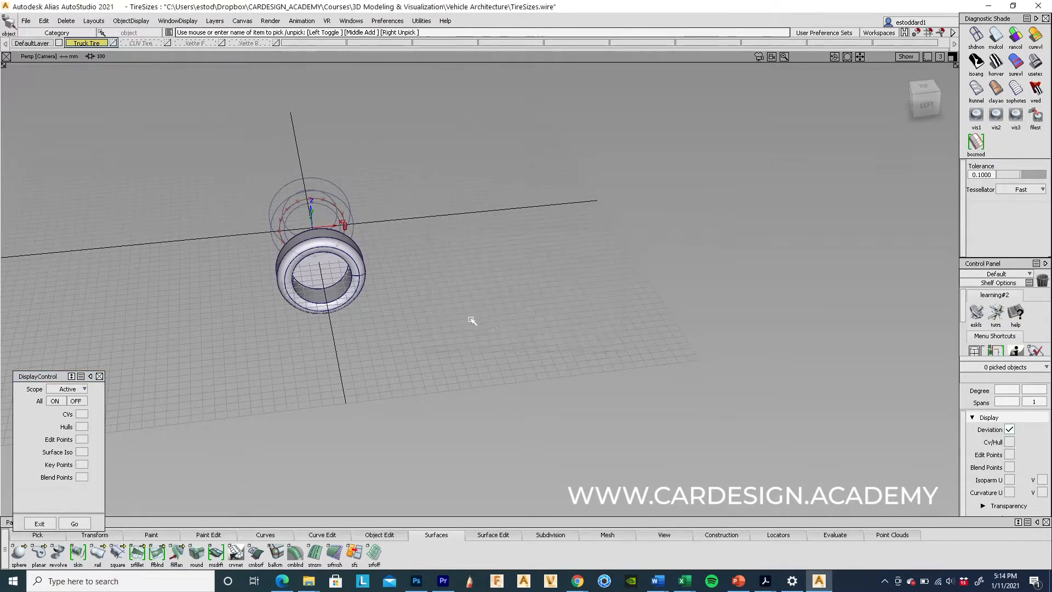
pyautogui.click(337, 266)
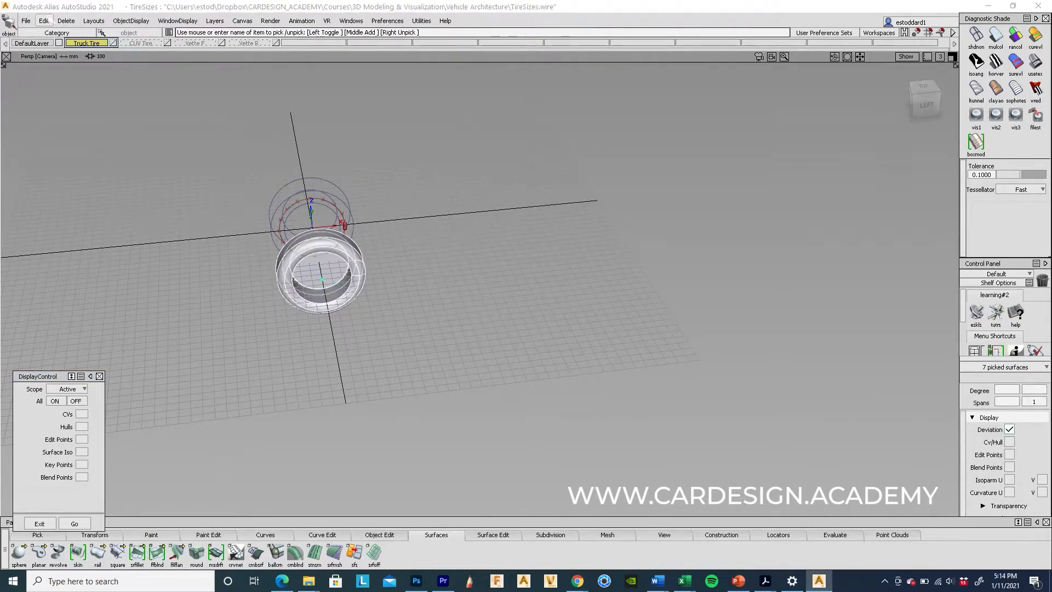
# Step: Duplicate the truck tire with an X translation offset, then select both tires
pyautogui.click(44, 20)
pyautogui.moveTo(109, 153)
pyautogui.click(182, 153)
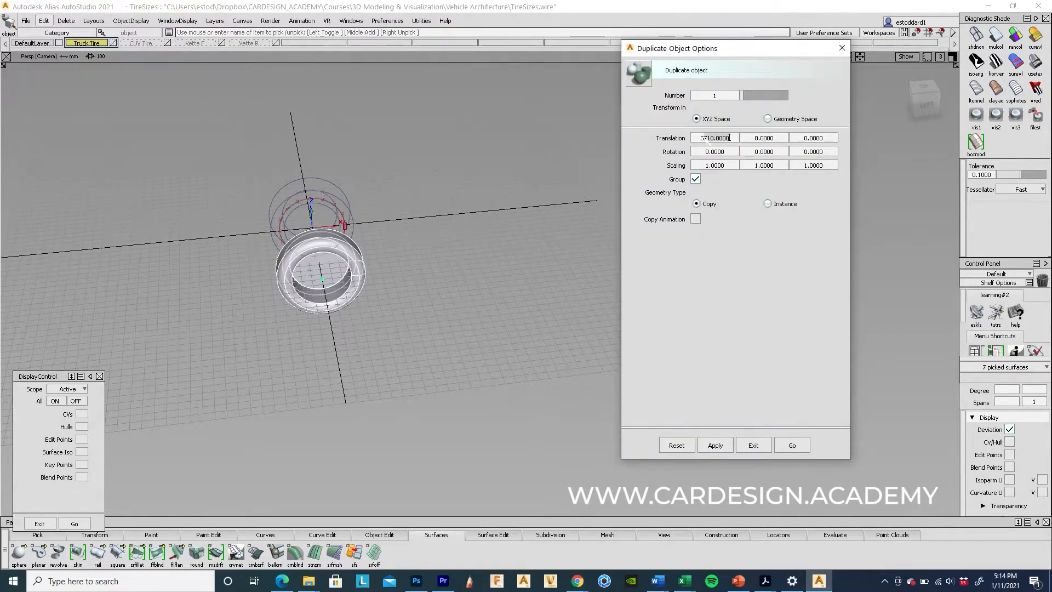
pyautogui.click(730, 138)
pyautogui.write('339')
pyautogui.click(792, 445)
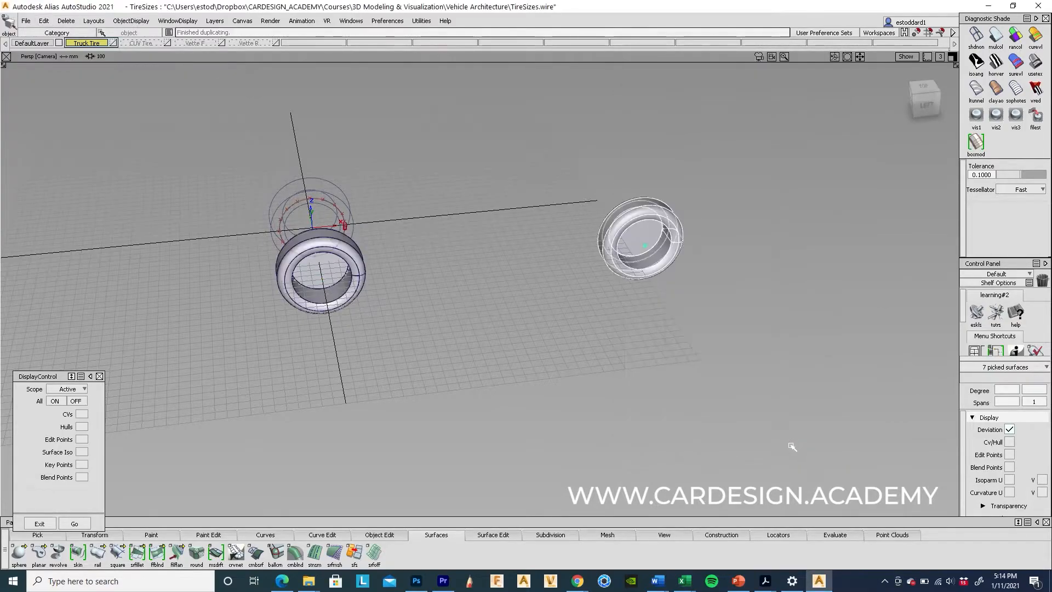
pyautogui.keyDown('alt'); pyautogui.keyDown('shift'); pyautogui.moveTo(484, 308); pyautogui.dragTo(314, 361); pyautogui.keyUp('shift'); pyautogui.keyUp('alt')
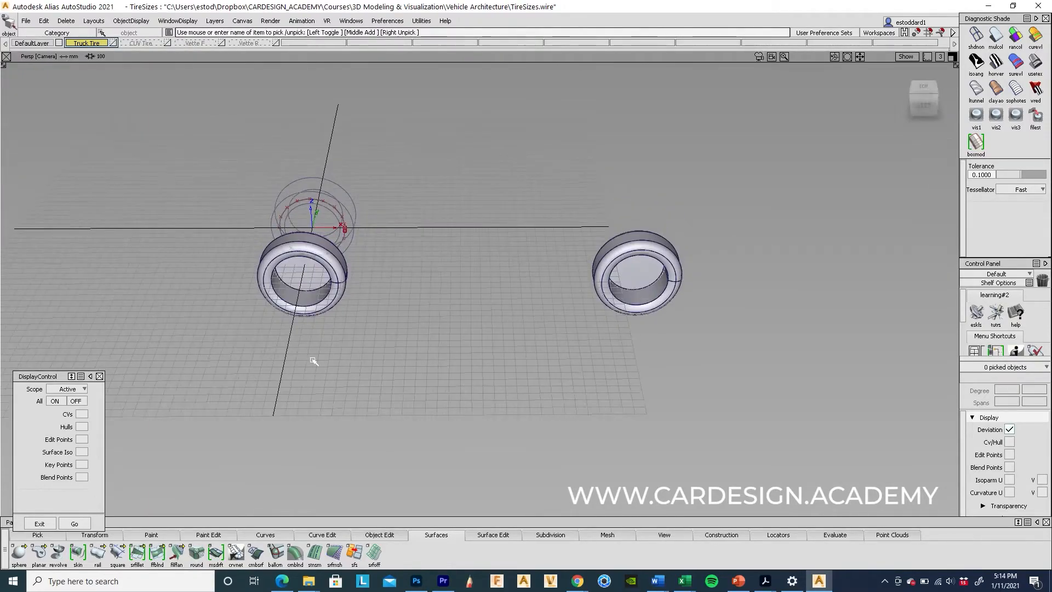
pyautogui.keyDown('alt'); pyautogui.keyDown('shift'); pyautogui.moveTo(420, 340); pyautogui.dragTo(317, 368); pyautogui.keyUp('shift'); pyautogui.keyUp('alt')
pyautogui.moveTo(306, 261); pyautogui.dragTo(758, 405)
# Step: Group the two truck tires and duplicate the pair across Y for four tires
pyautogui.click(44, 20)
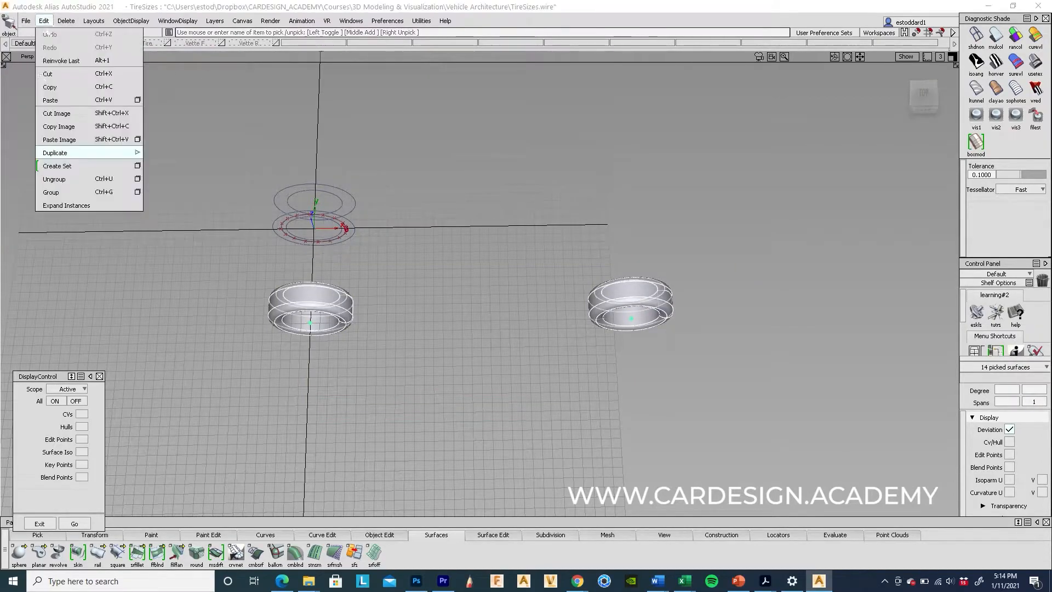
pyautogui.click(50, 190)
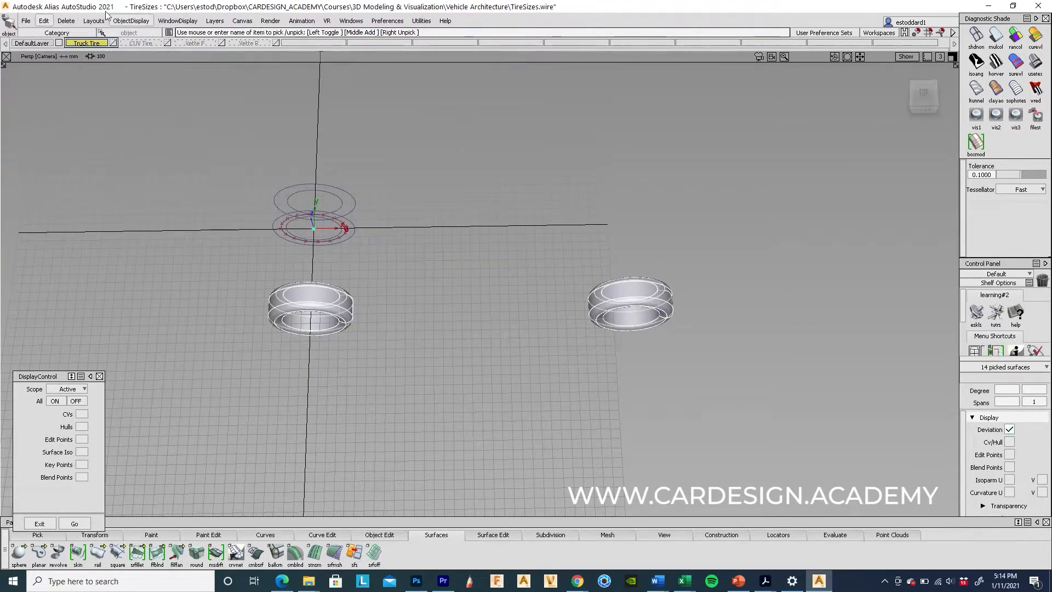
pyautogui.click(44, 21)
pyautogui.moveTo(75, 152)
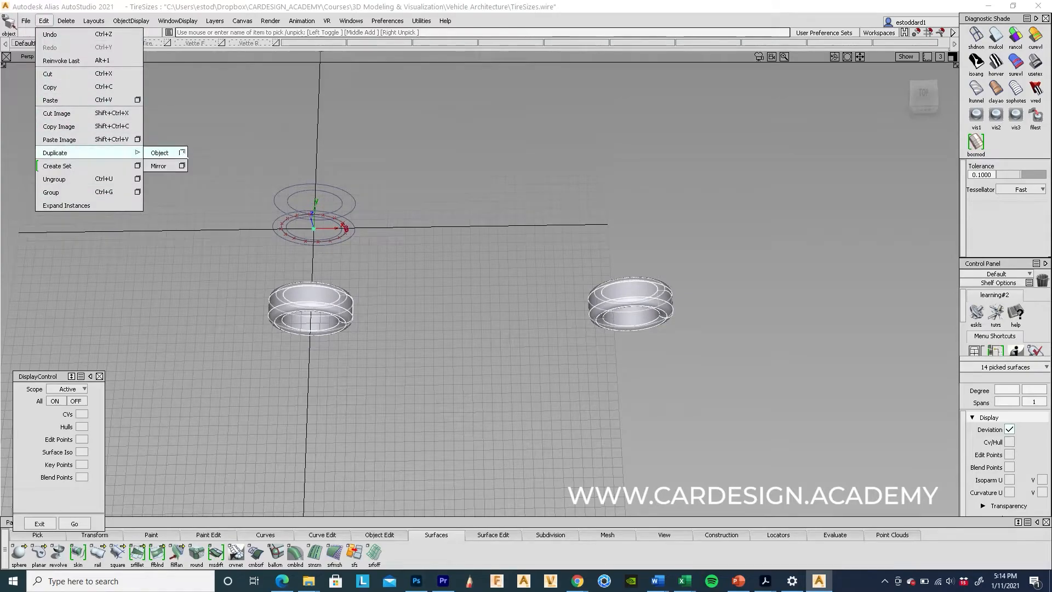
pyautogui.click(181, 153)
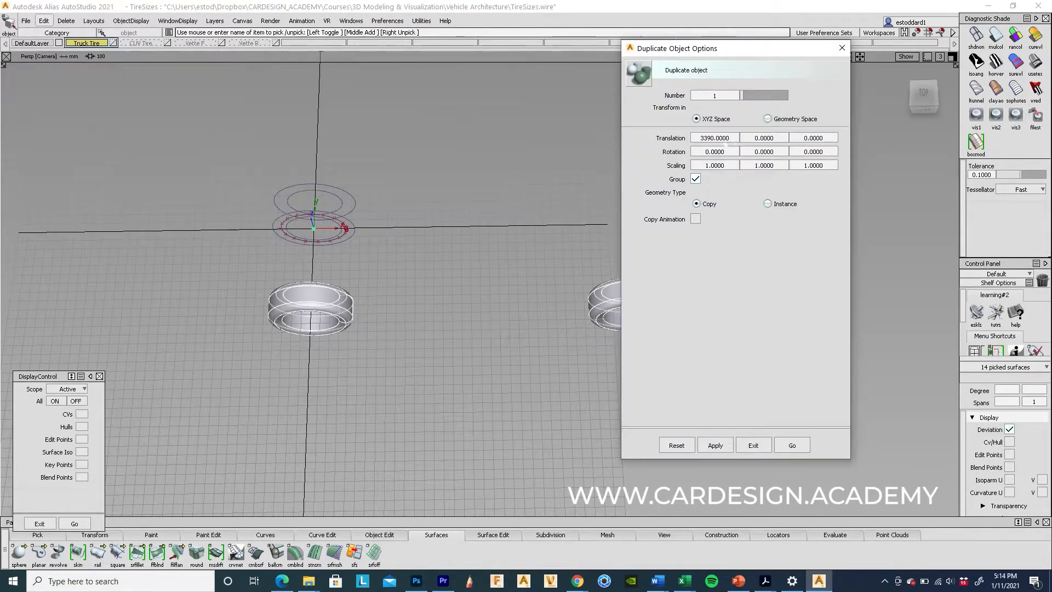
pyautogui.doubleClick(729, 137)
pyautogui.write('0')
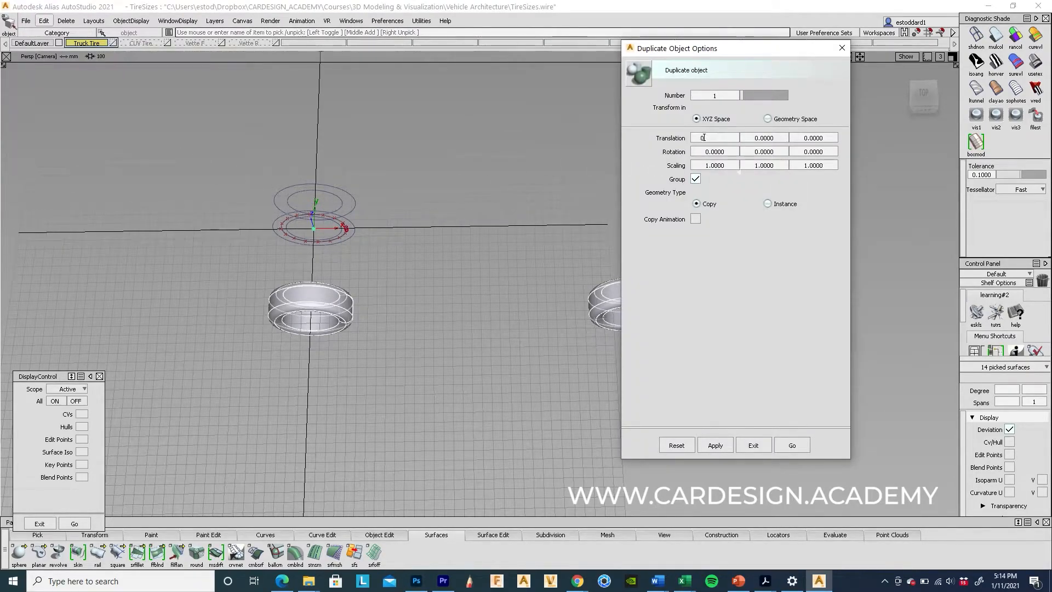
pyautogui.write('-')
pyautogui.click(796, 447)
pyautogui.keyDown('alt'); pyautogui.keyDown('shift'); pyautogui.moveTo(464, 318); pyautogui.dragTo(441, 399); pyautogui.keyUp('shift'); pyautogui.keyUp('alt')
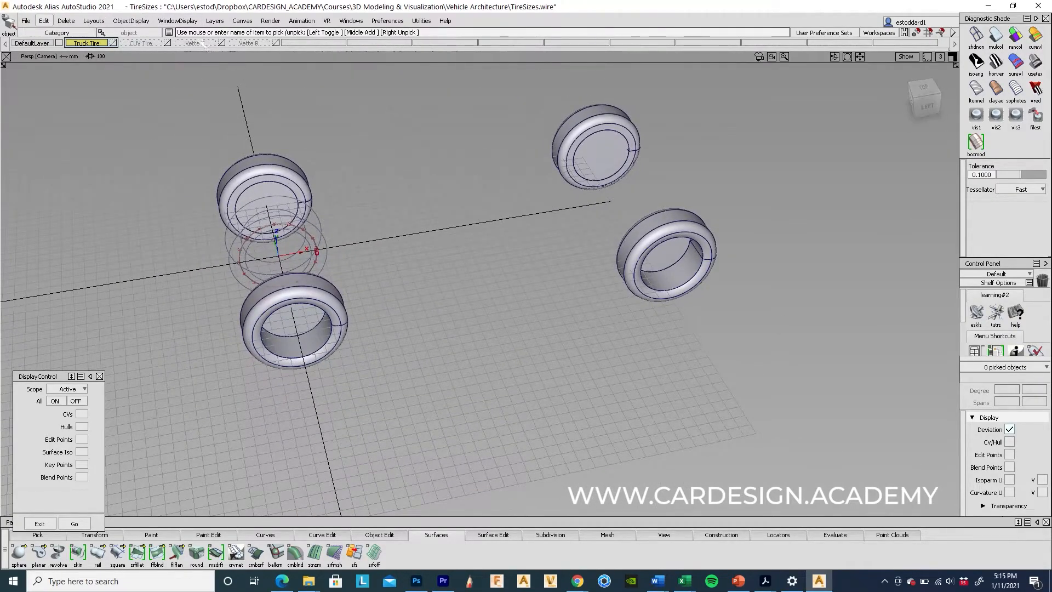
# Step: Show only the Vette F layer and select the Corvette front tire's surfaces
pyautogui.click(196, 43)
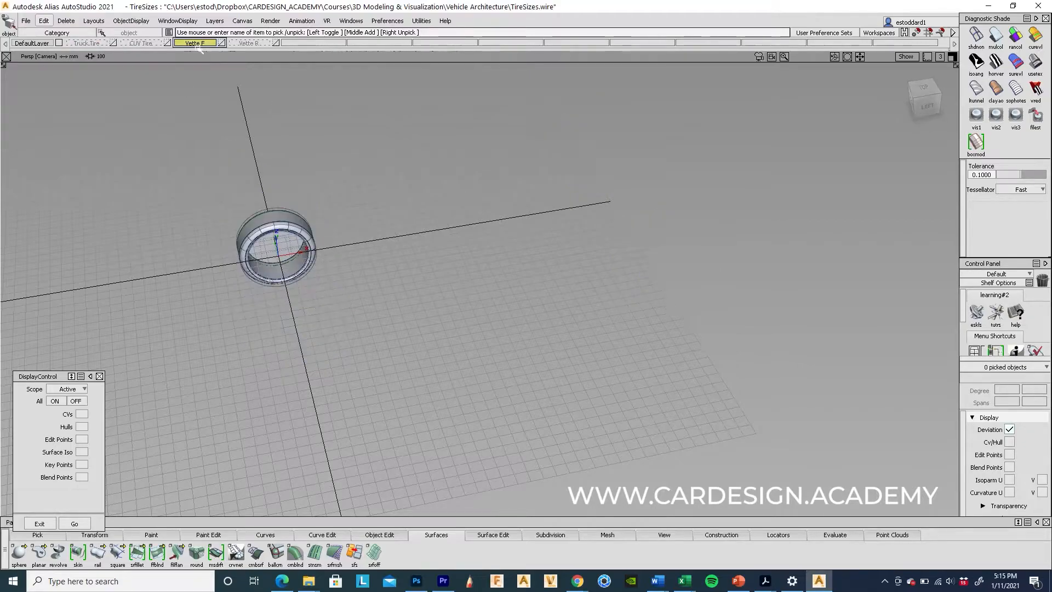
pyautogui.keyDown('alt'); pyautogui.keyDown('shift'); pyautogui.moveTo(472, 303); pyautogui.dragTo(461, 278); pyautogui.keyUp('shift'); pyautogui.keyUp('alt')
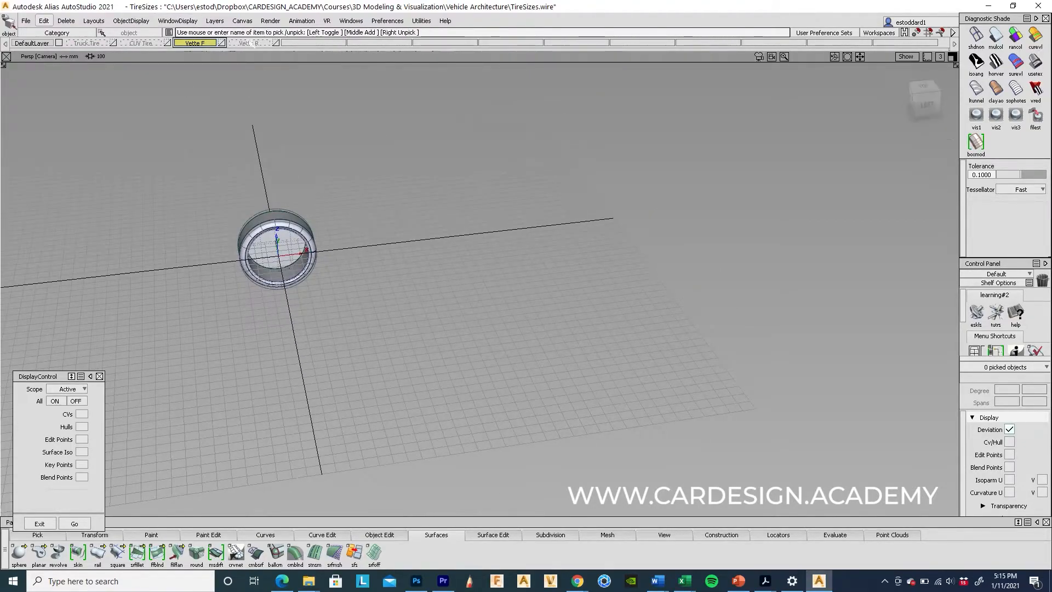
pyautogui.click(250, 43)
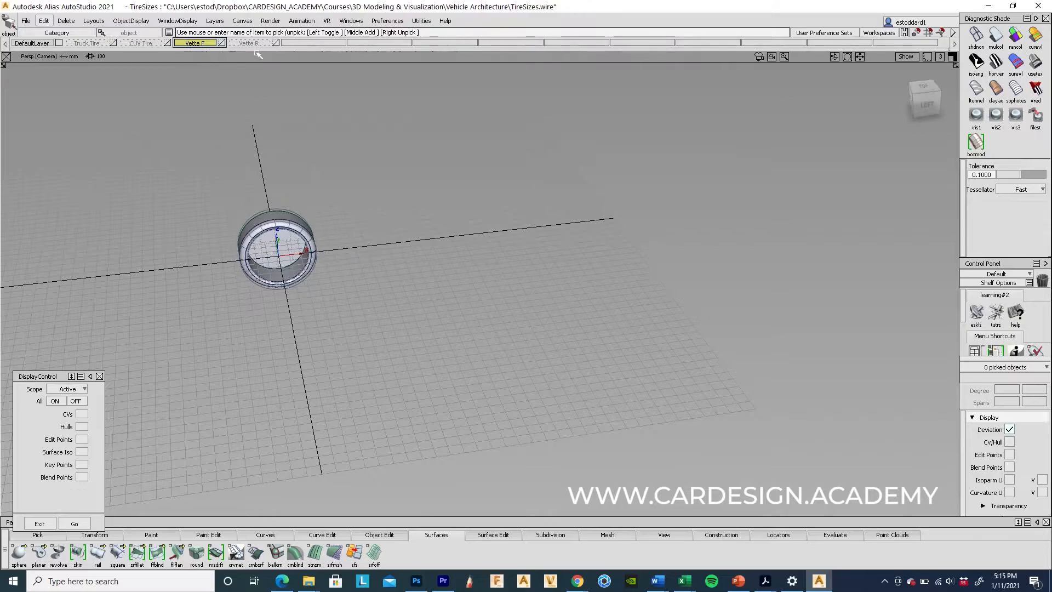
pyautogui.click(203, 43)
pyautogui.keyDown('alt'); pyautogui.keyDown('shift'); pyautogui.moveTo(387, 245); pyautogui.dragTo(395, 180); pyautogui.keyUp('shift'); pyautogui.keyUp('alt')
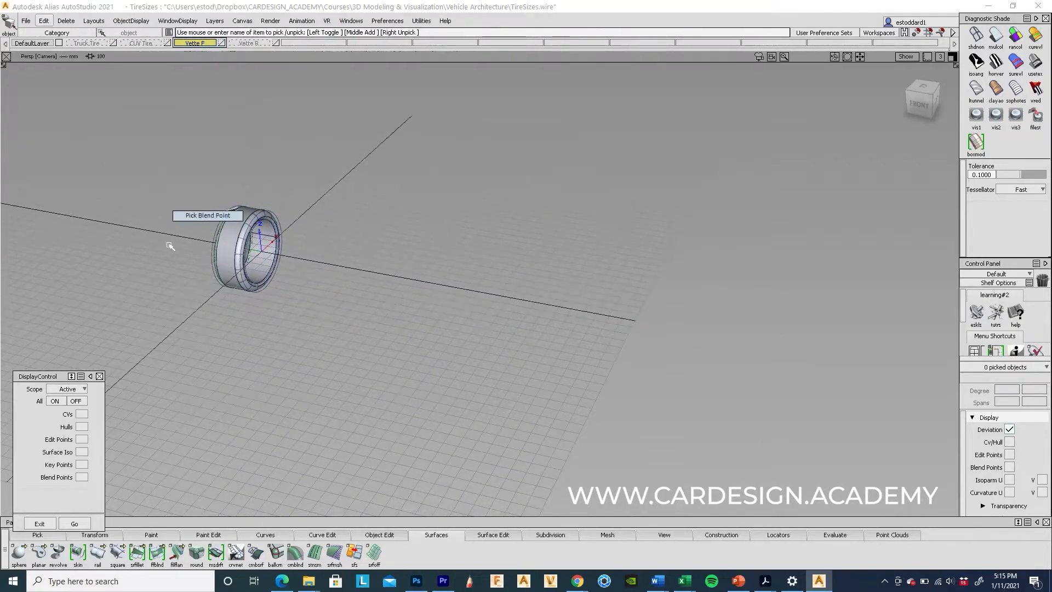
pyautogui.keyDown('ctrl'); pyautogui.keyDown('shift'); pyautogui.moveTo(236, 167); pyautogui.dragTo(357, 331); pyautogui.keyUp('shift'); pyautogui.keyUp('ctrl')
# Step: Delete the front tire's construction history, confirming with Yes
pyautogui.click(46, 22)
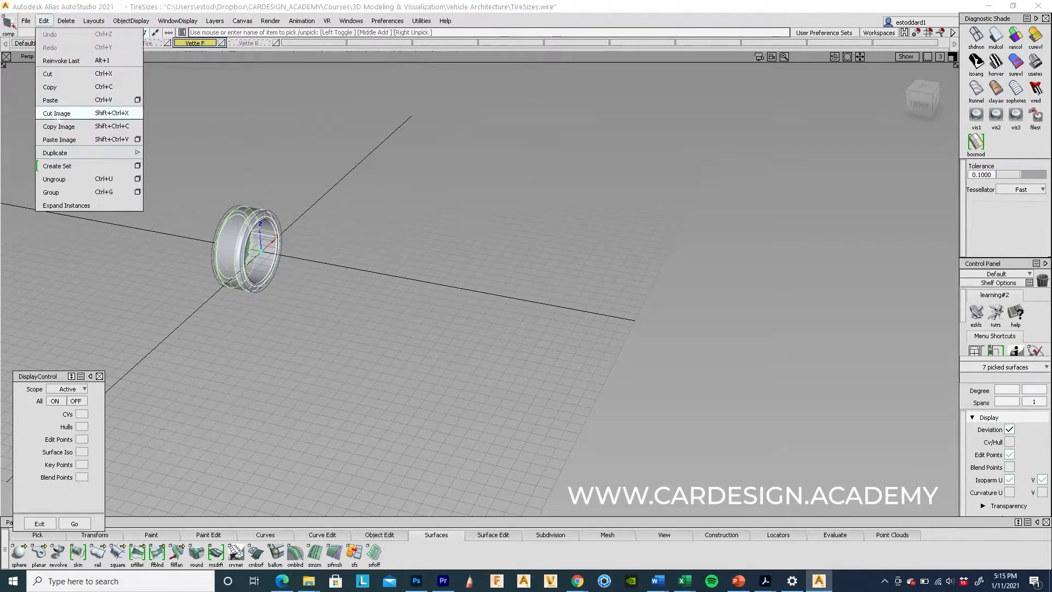
pyautogui.click(55, 191)
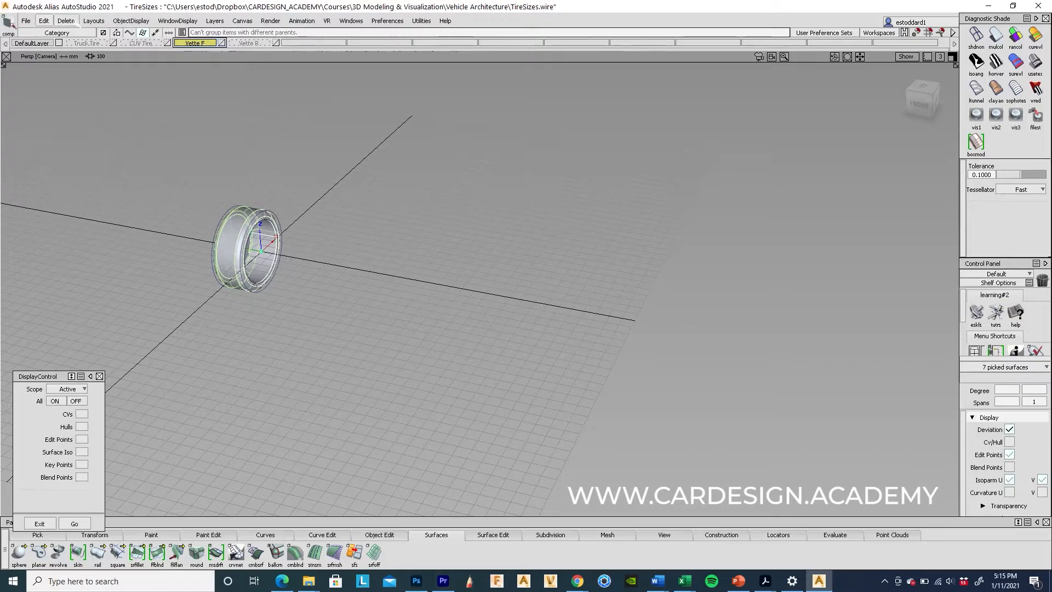
pyautogui.click(66, 21)
pyautogui.click(77, 48)
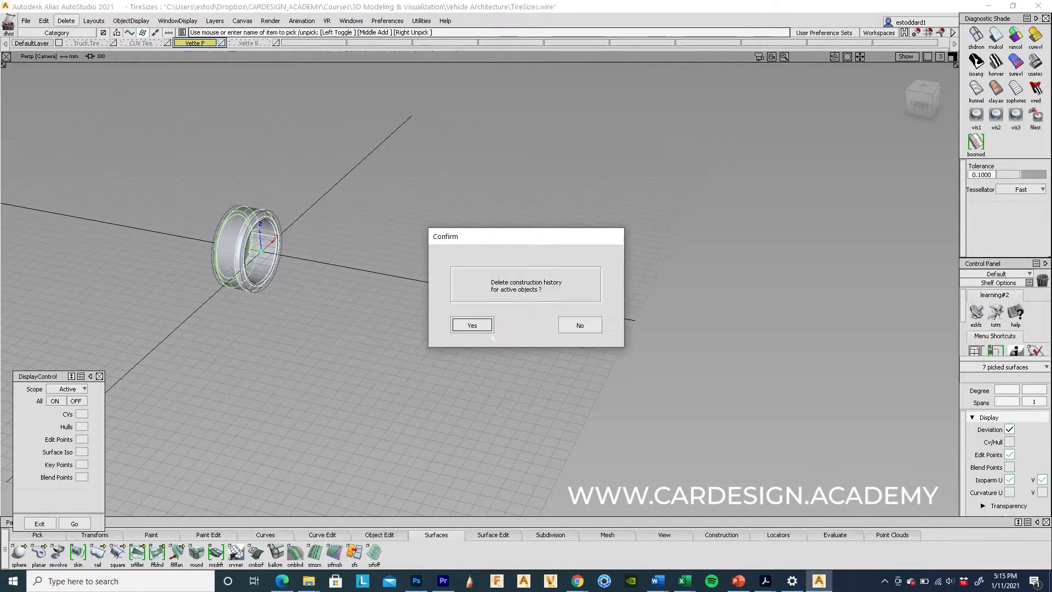
pyautogui.click(472, 325)
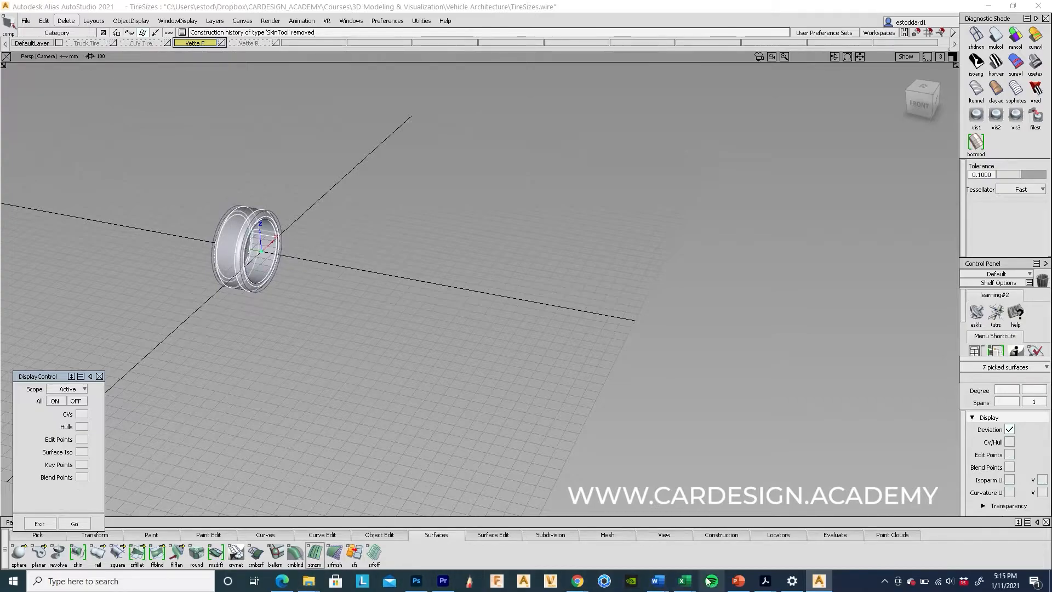
pyautogui.moveTo(690, 586)
pyautogui.click(579, 495)
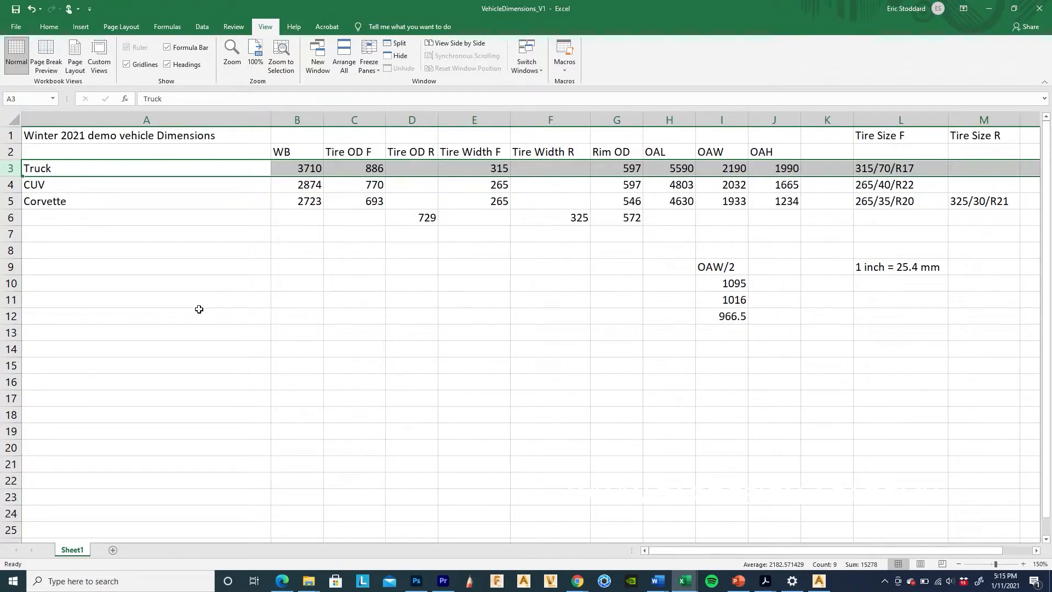
pyautogui.click(11, 319)
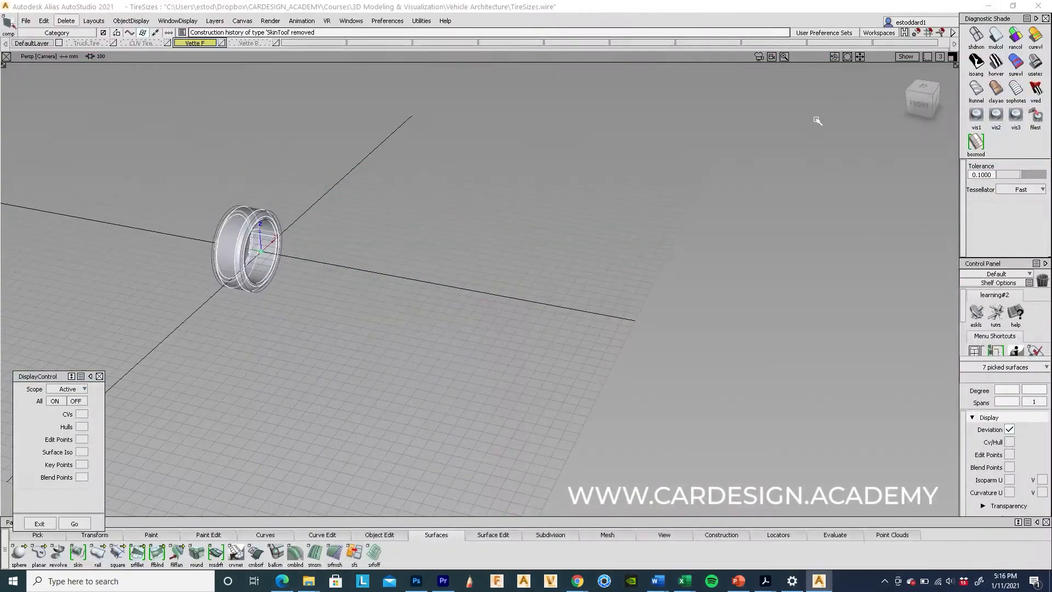
pyautogui.click(44, 21)
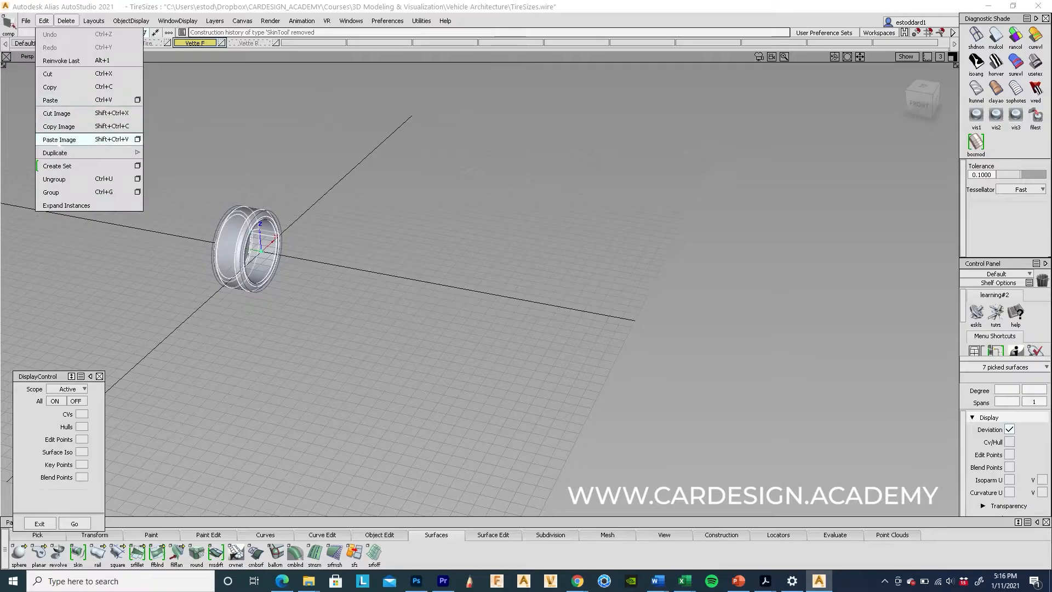
pyautogui.moveTo(66, 153)
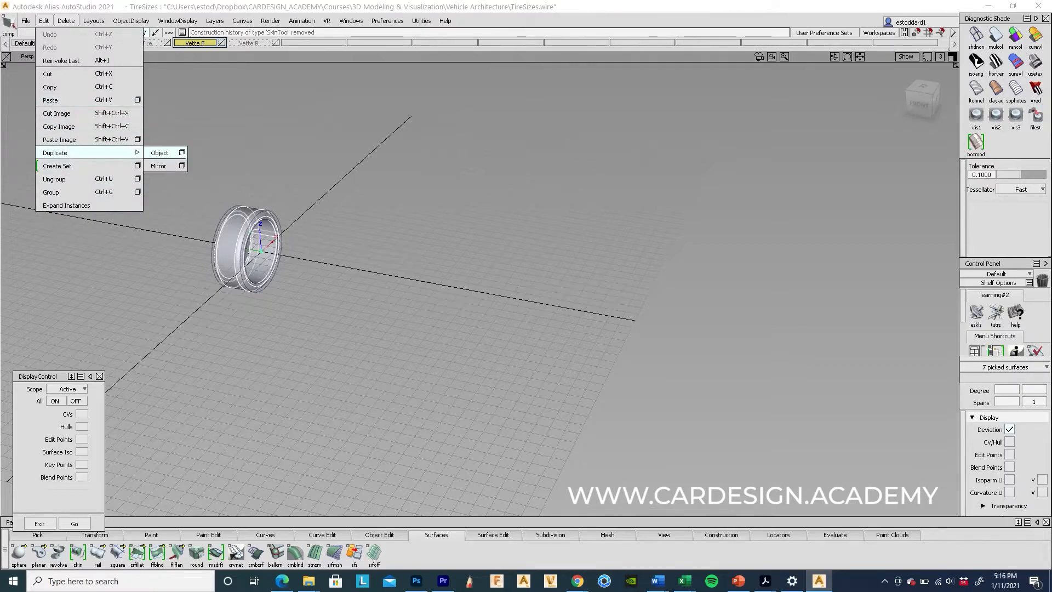
pyautogui.click(181, 153)
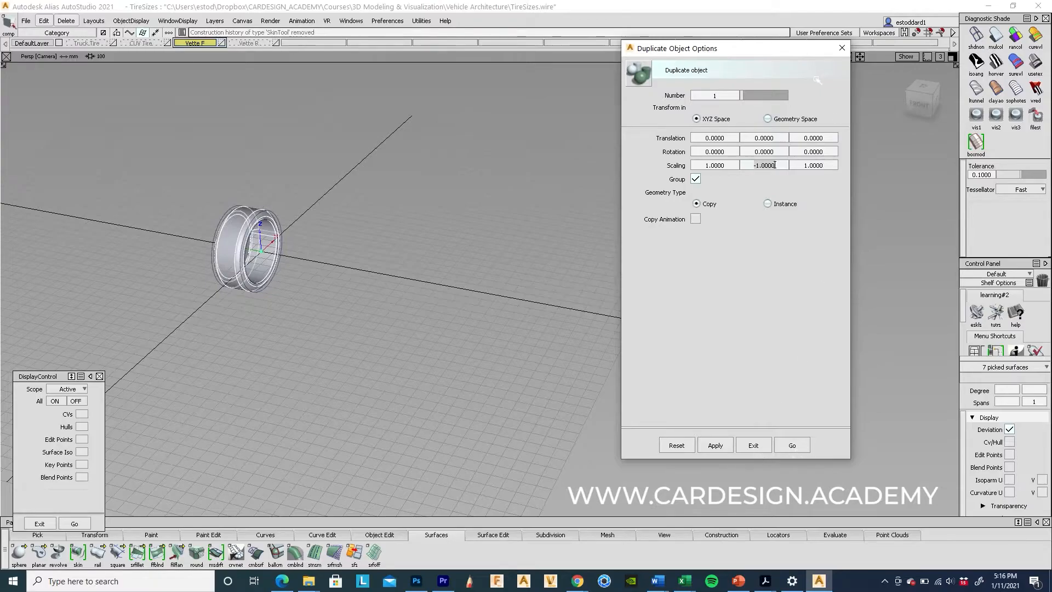
pyautogui.click(843, 48)
pyautogui.keyDown('ctrl'); pyautogui.keyDown('shift'); pyautogui.moveTo(457, 342); pyautogui.dragTo(454, 299, button='middle'); pyautogui.keyUp('shift'); pyautogui.keyUp('ctrl')
pyautogui.write('0,-1000,0')
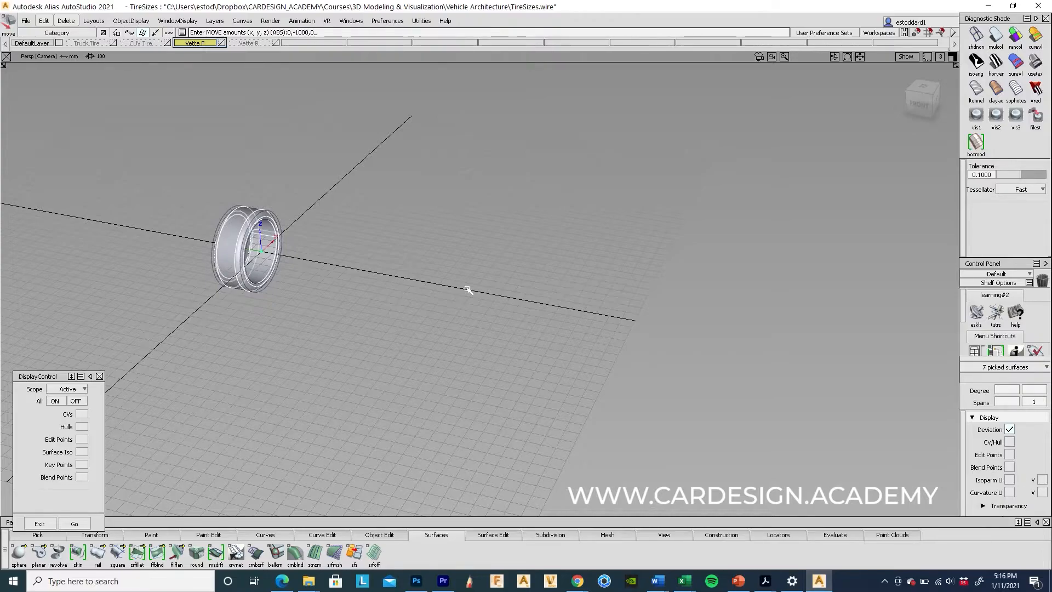
pyautogui.press('Return')
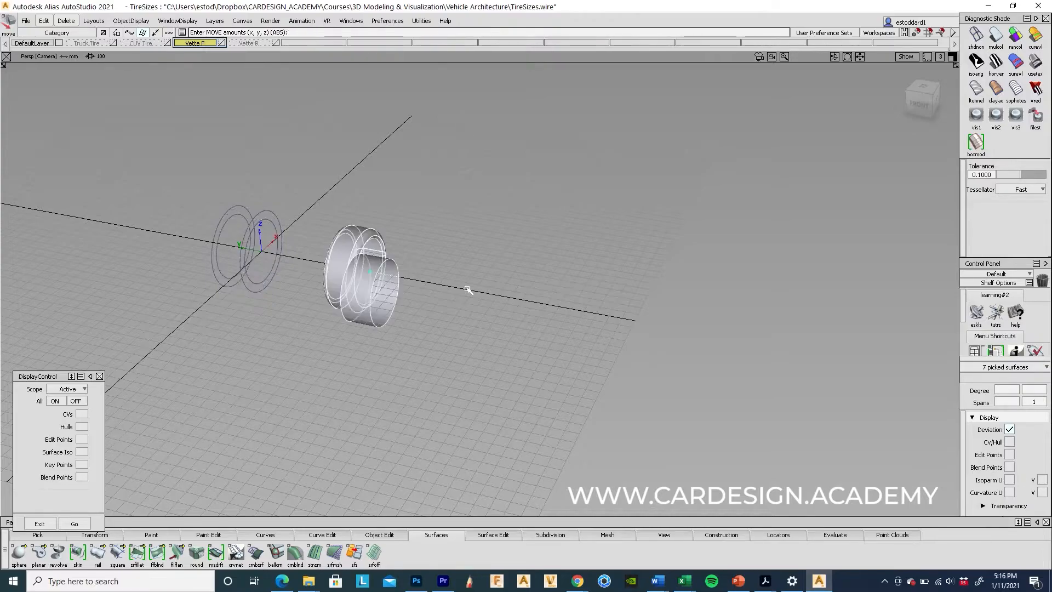
pyautogui.hotkey('ctrl', 'z')
pyautogui.keyDown('alt'); pyautogui.keyDown('shift'); pyautogui.moveTo(439, 296); pyautogui.dragTo(221, 303); pyautogui.keyUp('shift'); pyautogui.keyUp('alt')
pyautogui.keyDown('alt'); pyautogui.keyDown('shift'); pyautogui.moveTo(221, 303); pyautogui.dragTo(466, 284, button='right'); pyautogui.keyUp('shift'); pyautogui.keyUp('alt')
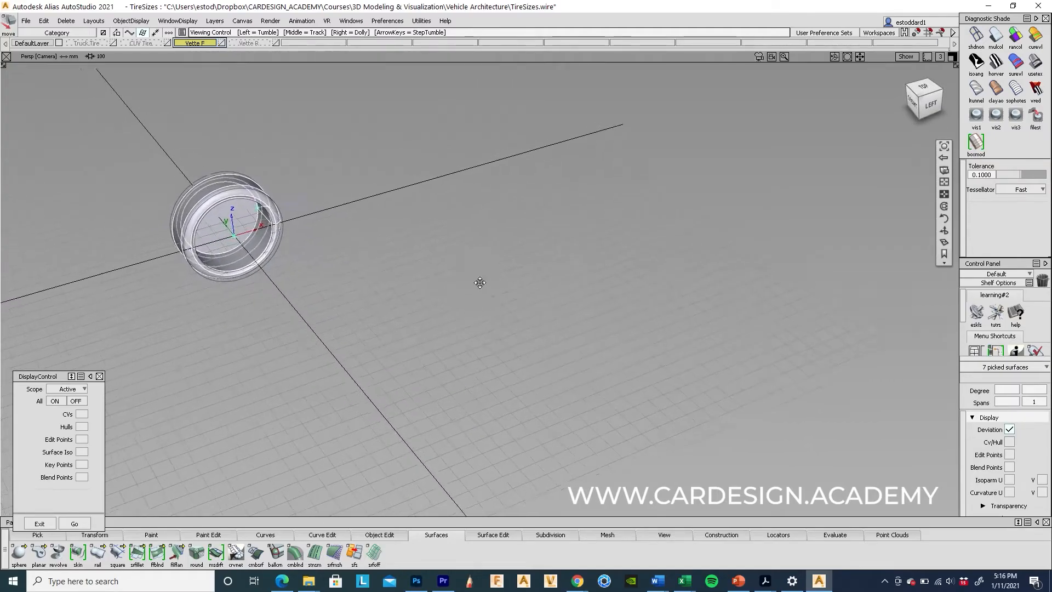
pyautogui.keyDown('alt'); pyautogui.keyDown('shift'); pyautogui.moveTo(466, 285); pyautogui.dragTo(527, 342, button='middle'); pyautogui.keyUp('shift'); pyautogui.keyUp('alt')
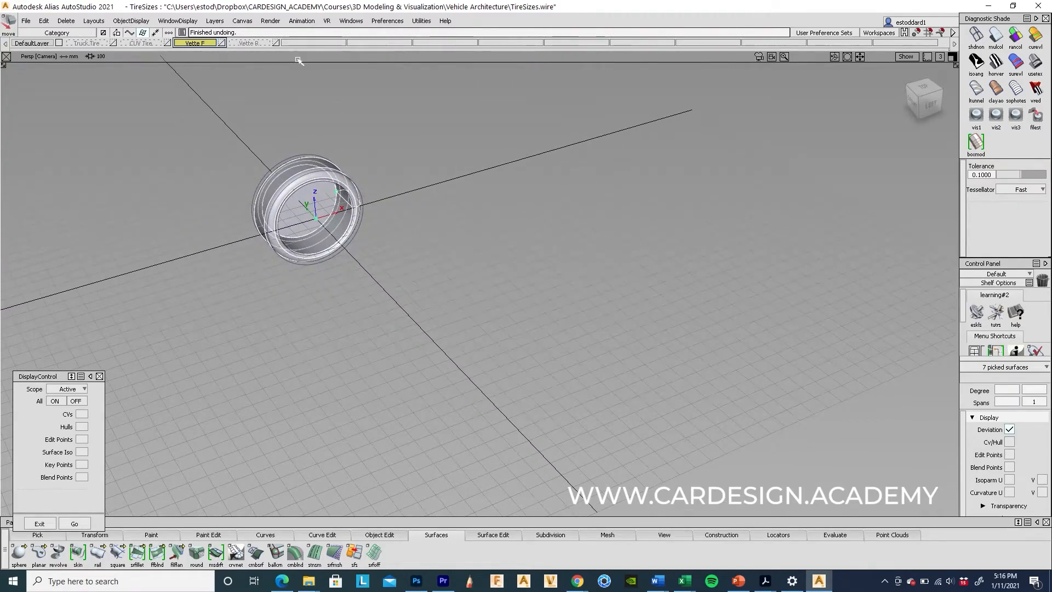
# Step: Ungroup the Vette F tire and select all seven of its surfaces
pyautogui.click(44, 21)
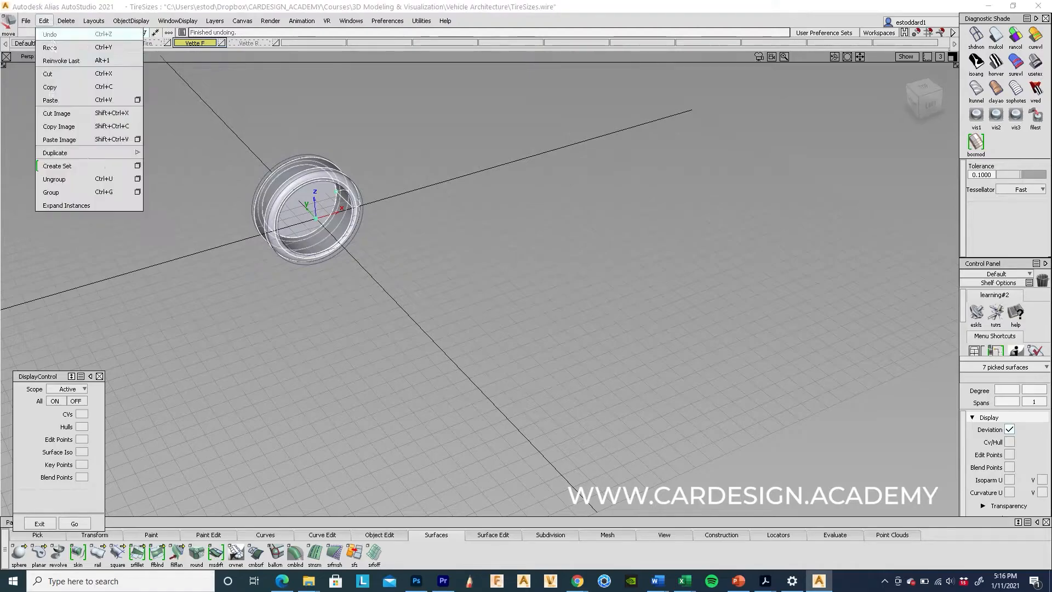
pyautogui.click(55, 179)
pyautogui.keyDown('ctrl'); pyautogui.keyDown('shift'); pyautogui.moveTo(288, 187); pyautogui.dragTo(291, 175); pyautogui.keyUp('shift'); pyautogui.keyUp('ctrl')
pyautogui.click(286, 174)
pyautogui.keyDown('alt'); pyautogui.keyDown('shift'); pyautogui.moveTo(301, 308); pyautogui.dragTo(408, 307); pyautogui.keyUp('shift'); pyautogui.keyUp('alt')
pyautogui.keyDown('ctrl'); pyautogui.keyDown('shift'); pyautogui.moveTo(274, 144); pyautogui.dragTo(389, 295); pyautogui.keyUp('shift'); pyautogui.keyUp('ctrl')
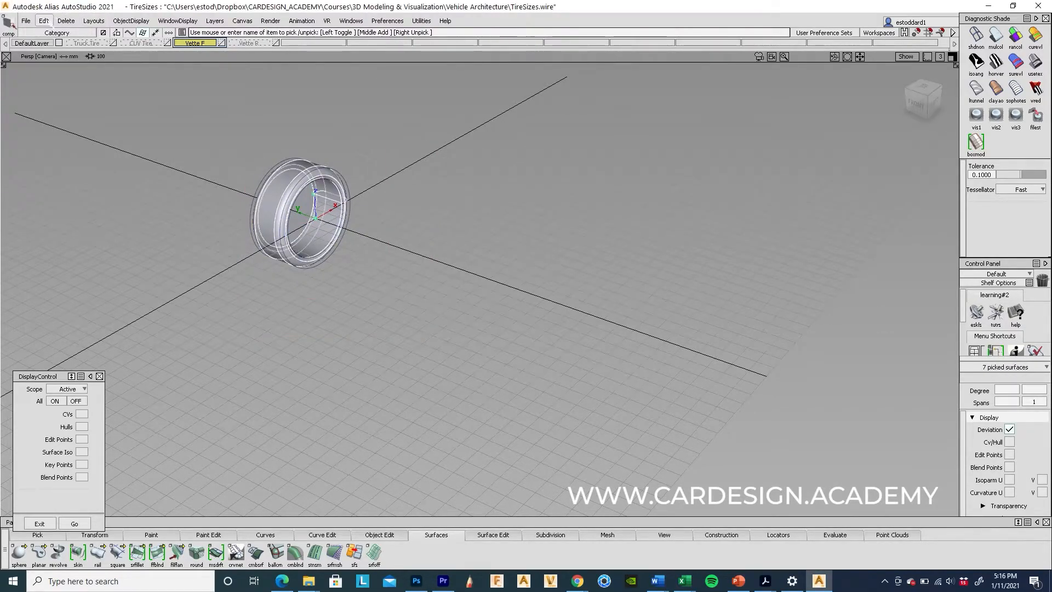
pyautogui.click(44, 20)
pyautogui.click(55, 174)
# Step: Frame the tire in the view and start repositioning its pivot, entering 0
pyautogui.keyDown('ctrl'); pyautogui.keyDown('shift'); pyautogui.moveTo(469, 268); pyautogui.dragTo(453, 188); pyautogui.keyUp('shift'); pyautogui.keyUp('ctrl')
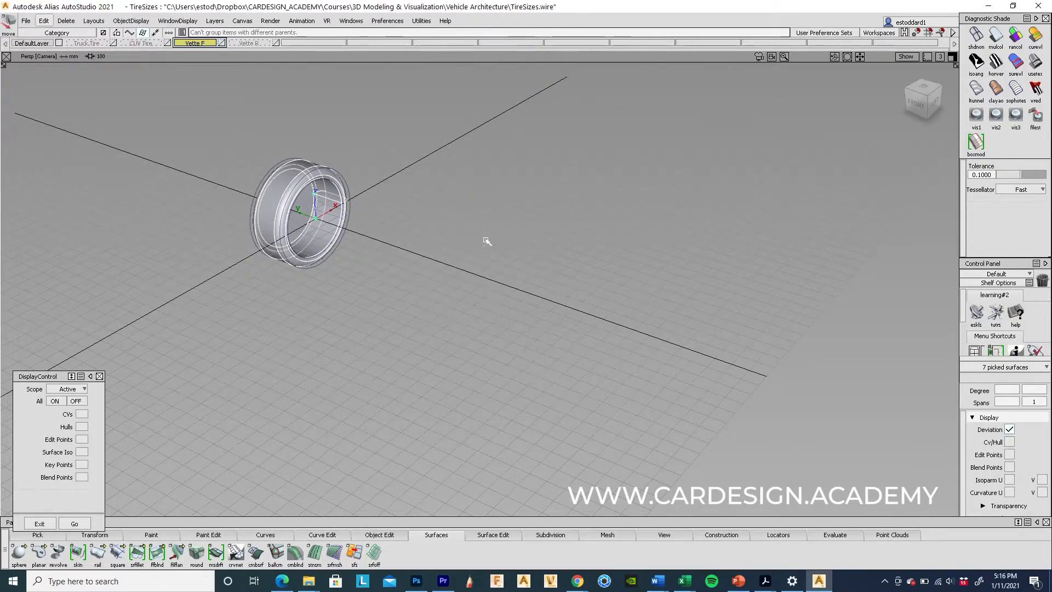
pyautogui.keyDown('alt'); pyautogui.keyDown('shift'); pyautogui.moveTo(487, 243); pyautogui.dragTo(447, 235); pyautogui.keyUp('shift'); pyautogui.keyUp('alt')
pyautogui.keyDown('alt'); pyautogui.keyDown('shift'); pyautogui.moveTo(451, 229); pyautogui.dragTo(390, 218, button='right'); pyautogui.keyUp('shift'); pyautogui.keyUp('alt')
pyautogui.keyDown('alt'); pyautogui.keyDown('shift'); pyautogui.moveTo(621, 221); pyautogui.dragTo(769, 279, button='middle'); pyautogui.keyUp('shift'); pyautogui.keyUp('alt')
pyautogui.click(95, 535)
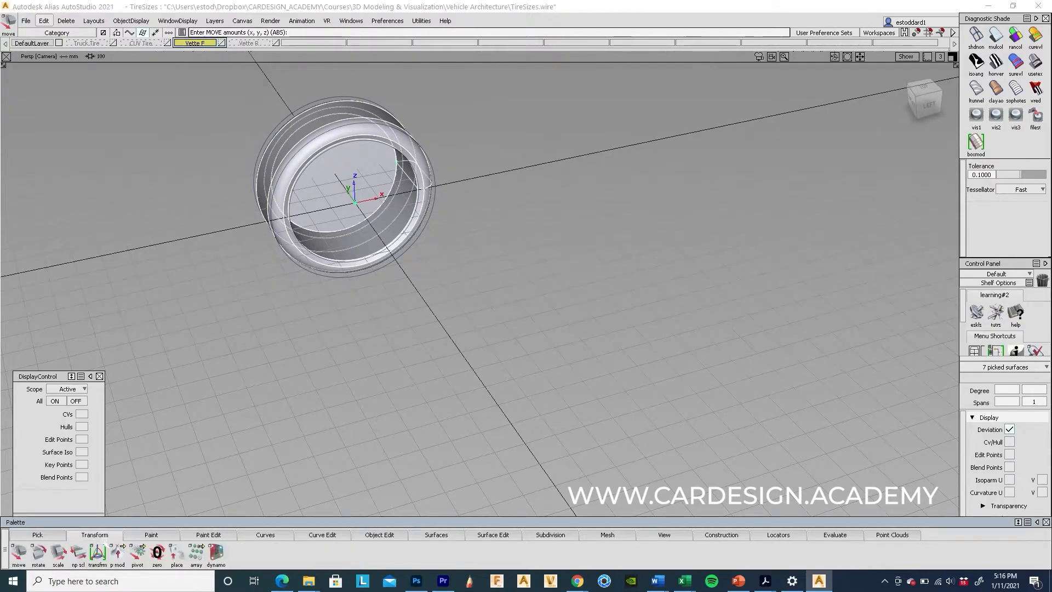
pyautogui.click(138, 552)
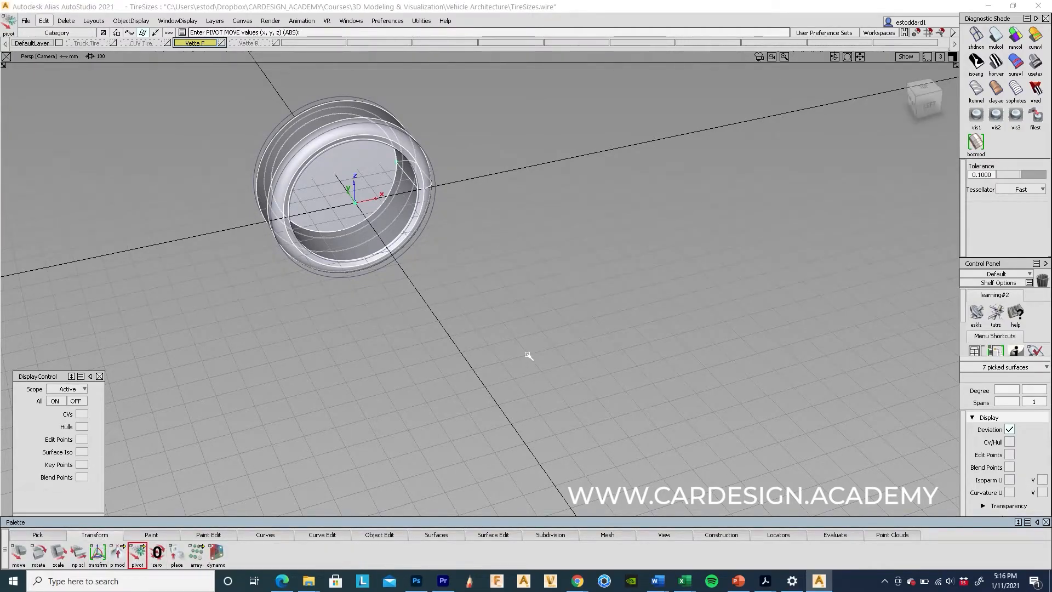
pyautogui.write('0')
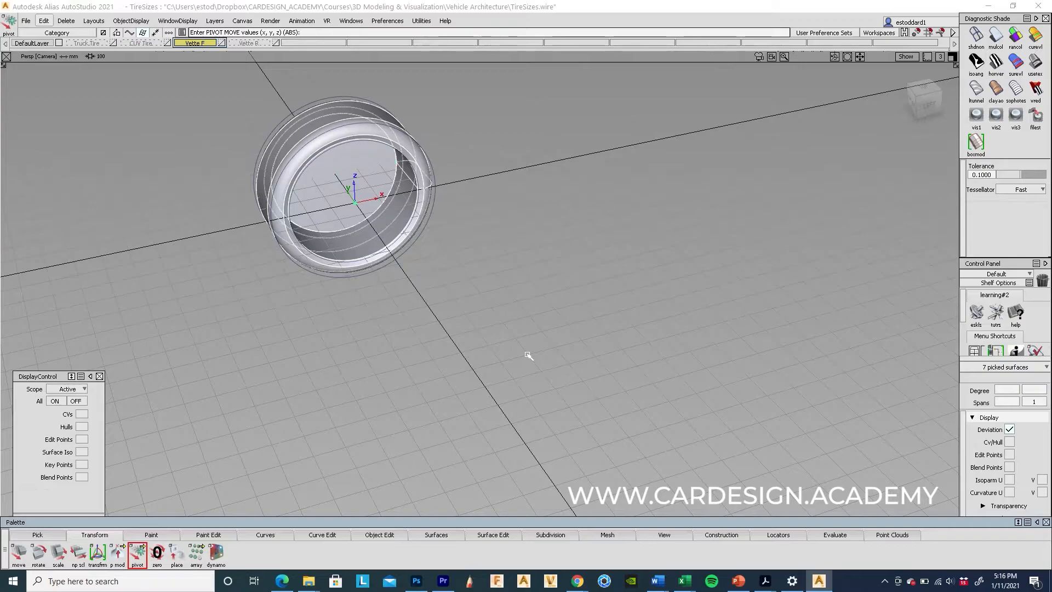
# Step: Move the Corvette front tire by 0,-1000,0, 1000 mm along negative Y
pyautogui.keyDown('ctrl'); pyautogui.keyDown('shift'); pyautogui.rightClick(234, 332); pyautogui.keyUp('shift'); pyautogui.keyUp('ctrl')
pyautogui.keyDown('ctrl'); pyautogui.keyDown('shift'); pyautogui.moveTo(234, 331); pyautogui.dragTo(239, 288, button='right'); pyautogui.keyUp('shift'); pyautogui.keyUp('ctrl')
pyautogui.keyDown('alt'); pyautogui.keyDown('shift'); pyautogui.moveTo(368, 373); pyautogui.dragTo(473, 386); pyautogui.keyUp('shift'); pyautogui.keyUp('alt')
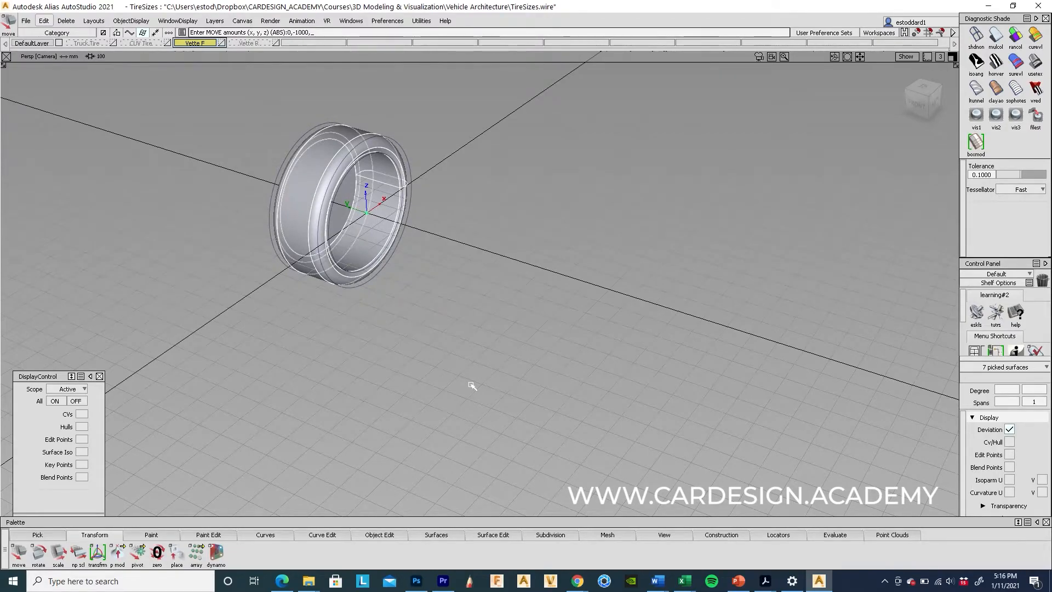
pyautogui.write('0,-1000,0')
pyautogui.press('Return')
pyautogui.keyDown('alt'); pyautogui.keyDown('shift'); pyautogui.moveTo(608, 401); pyautogui.dragTo(499, 290); pyautogui.keyUp('shift'); pyautogui.keyUp('alt')
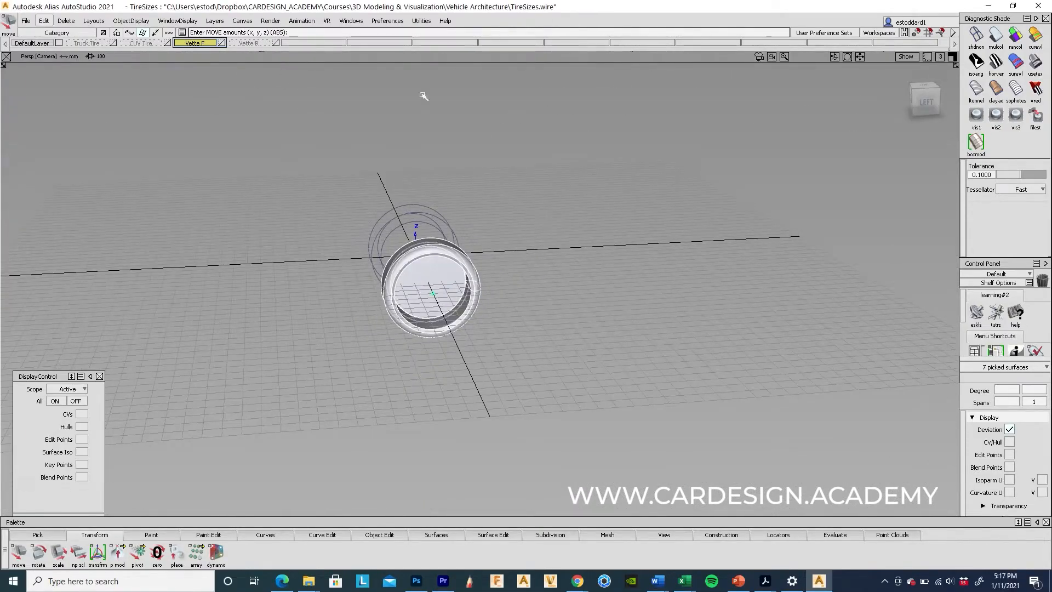
pyautogui.keyDown('alt'); pyautogui.keyDown('shift'); pyautogui.moveTo(536, 154); pyautogui.dragTo(518, 185); pyautogui.keyUp('shift'); pyautogui.keyUp('alt')
# Step: Make Vette R the active layer and show the Vette F tire again
pyautogui.click(250, 43)
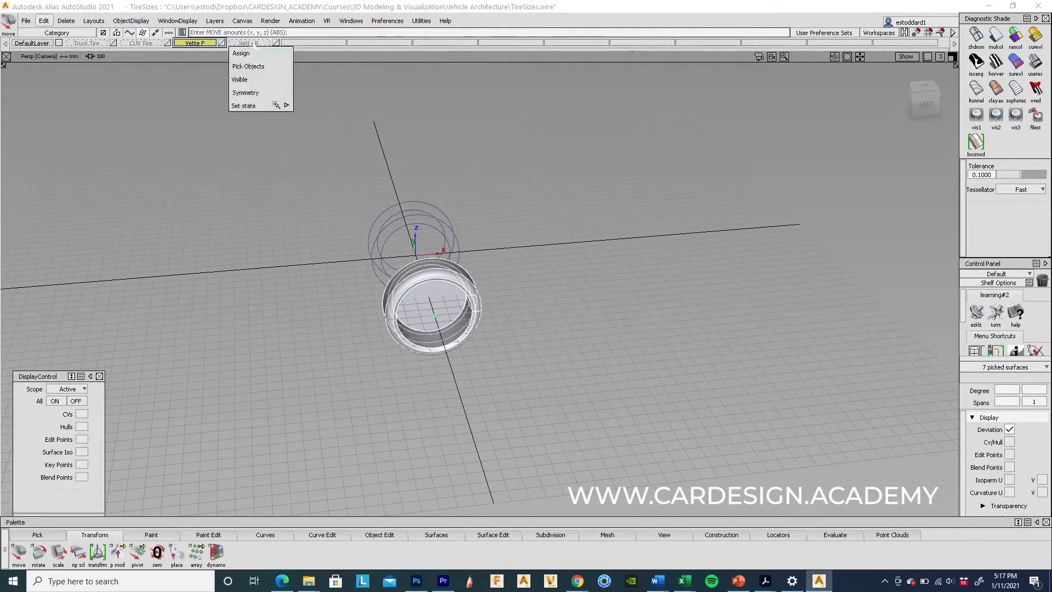
pyautogui.click(244, 15)
pyautogui.click(244, 44)
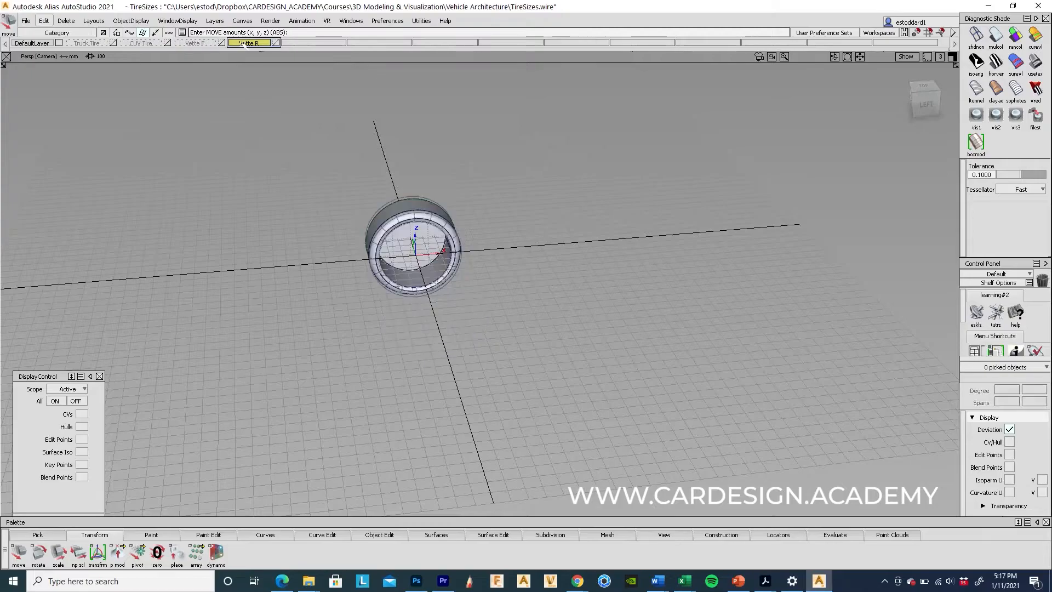
pyautogui.click(199, 44)
pyautogui.click(196, 80)
# Step: Select the upper rear tire and delete its construction history
pyautogui.keyDown('ctrl'); pyautogui.keyDown('shift'); pyautogui.moveTo(408, 197); pyautogui.dragTo(457, 200); pyautogui.keyUp('shift'); pyautogui.keyUp('ctrl')
pyautogui.keyDown('alt'); pyautogui.keyDown('shift'); pyautogui.moveTo(523, 205); pyautogui.dragTo(459, 225); pyautogui.keyUp('shift'); pyautogui.keyUp('alt')
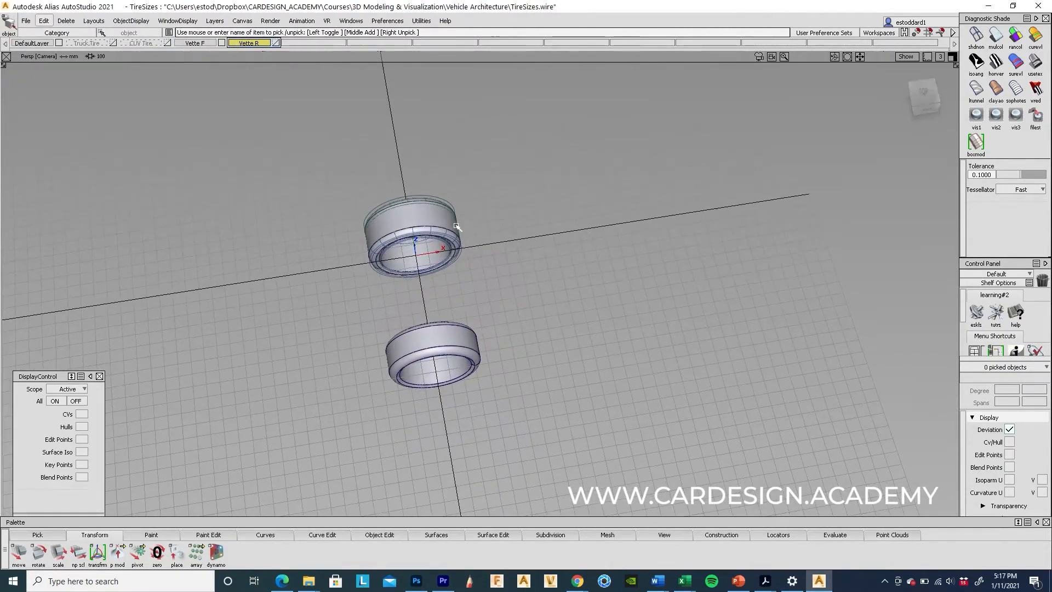
pyautogui.moveTo(334, 171); pyautogui.dragTo(534, 284)
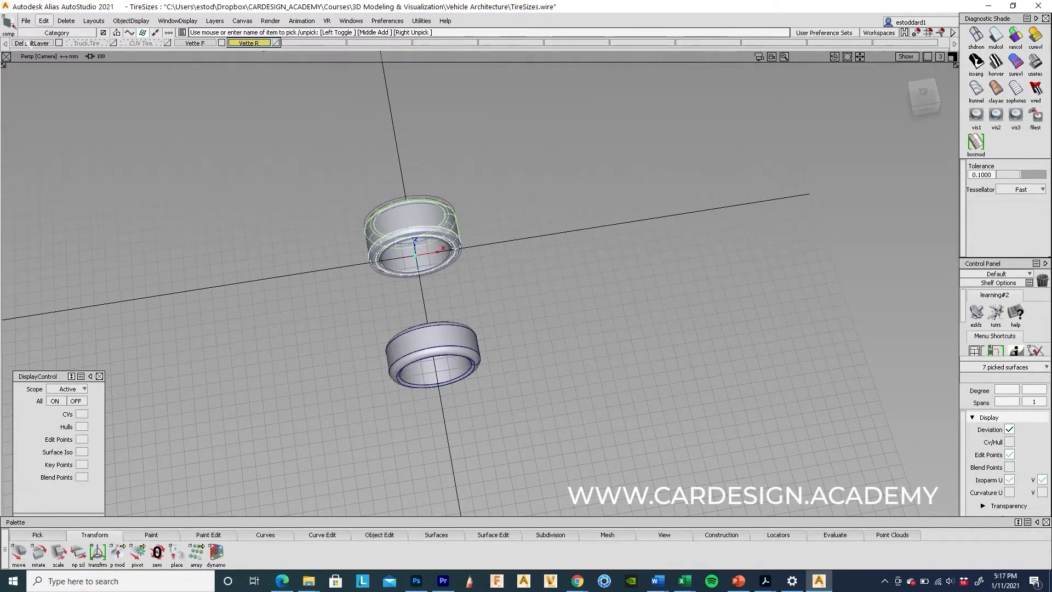
pyautogui.click(44, 21)
pyautogui.click(66, 21)
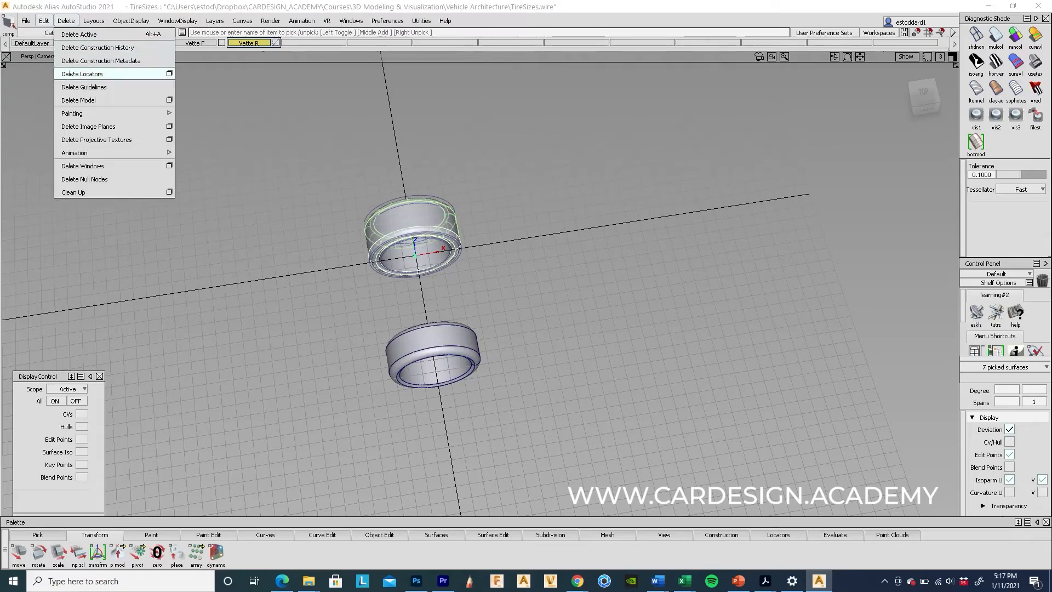
pyautogui.click(98, 48)
pyautogui.click(469, 324)
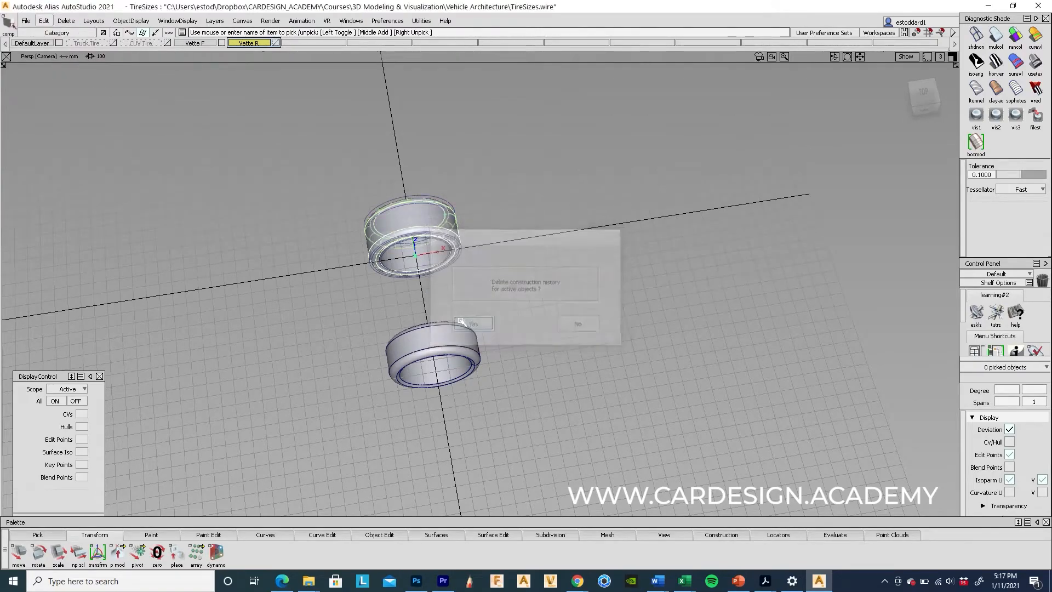
# Step: Apply display settings hiding edit points and isoparms, and attempt grouping the surfaces
pyautogui.click(76, 402)
pyautogui.click(75, 523)
pyautogui.click(65, 20)
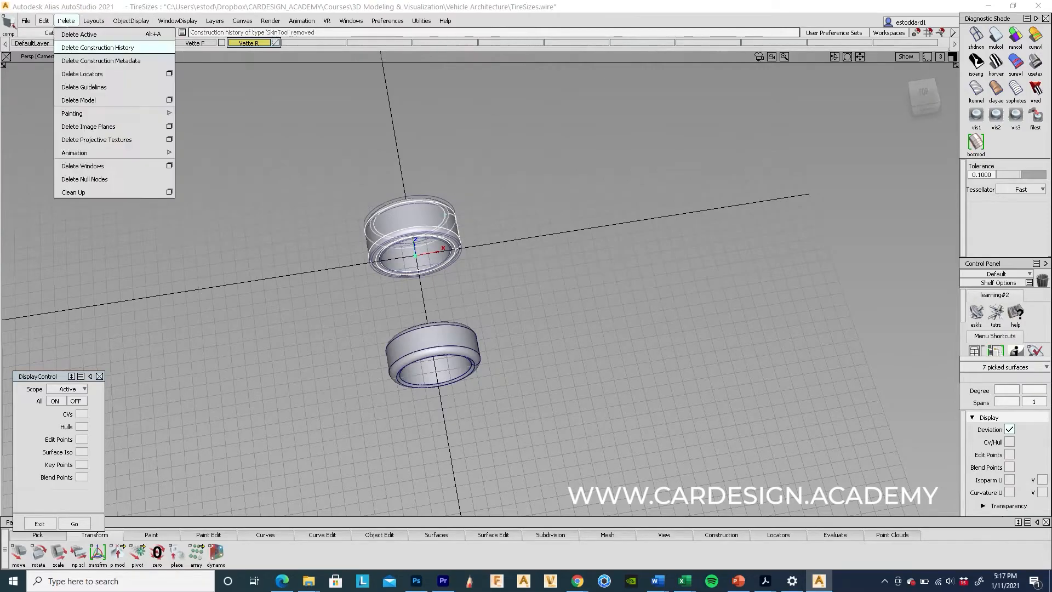
pyautogui.click(51, 192)
# Step: Reselect the tire surfaces until the whole upper tire is selected
pyautogui.keyDown('ctrl'); pyautogui.keyDown('shift'); pyautogui.moveTo(305, 362); pyautogui.dragTo(303, 239); pyautogui.keyUp('shift'); pyautogui.keyUp('ctrl')
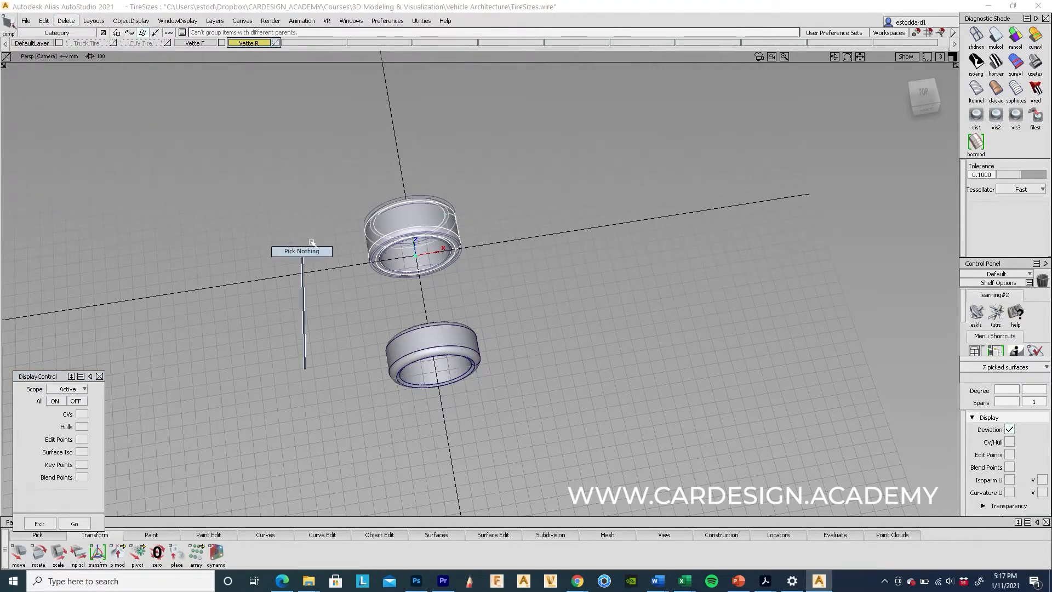
pyautogui.click(415, 216)
pyautogui.keyDown('alt'); pyautogui.keyDown('shift'); pyautogui.moveTo(539, 279); pyautogui.dragTo(612, 236); pyautogui.keyUp('shift'); pyautogui.keyUp('alt')
pyautogui.keyDown('ctrl'); pyautogui.keyDown('shift'); pyautogui.moveTo(489, 286); pyautogui.dragTo(454, 174); pyautogui.keyUp('shift'); pyautogui.keyUp('ctrl')
pyautogui.moveTo(327, 206); pyautogui.dragTo(525, 299)
pyautogui.keyDown('ctrl'); pyautogui.keyDown('shift'); pyautogui.moveTo(450, 375); pyautogui.dragTo(428, 258); pyautogui.keyUp('shift'); pyautogui.keyUp('ctrl')
pyautogui.moveTo(283, 183); pyautogui.dragTo(469, 281)
pyautogui.keyDown('alt'); pyautogui.keyDown('shift'); pyautogui.moveTo(674, 298); pyautogui.dragTo(595, 223); pyautogui.keyUp('shift'); pyautogui.keyUp('alt')
# Step: Group the picked rear tire's surfaces with Edit > Group
pyautogui.click(47, 22)
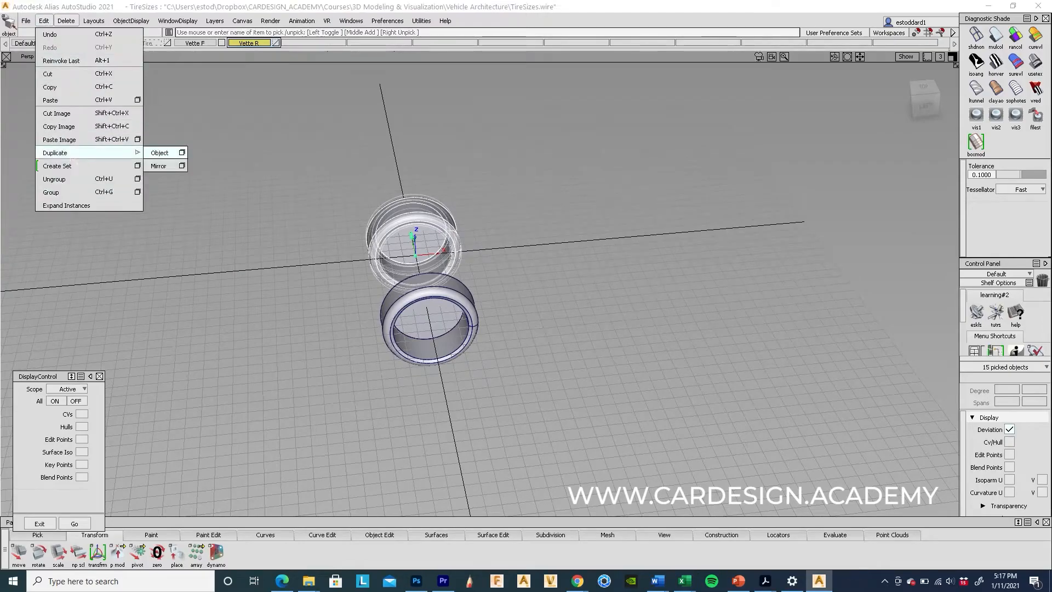
pyautogui.click(59, 191)
pyautogui.keyDown('alt'); pyautogui.keyDown('shift'); pyautogui.moveTo(451, 197); pyautogui.dragTo(418, 224); pyautogui.keyUp('shift'); pyautogui.keyUp('alt')
# Step: Delete the leftover construction curves around the rear tire
pyautogui.moveTo(419, 224)
pyautogui.keyDown('ctrl'); pyautogui.keyDown('shift'); pyautogui.mouseDown()
pyautogui.moveTo(430, 193)
pyautogui.moveTo(420, 216)
pyautogui.mouseUp(); pyautogui.keyUp('shift'); pyautogui.keyUp('ctrl')
pyautogui.moveTo(373, 166); pyautogui.dragTo(450, 245)
pyautogui.press('Delete')
pyautogui.click(465, 323)
# Step: Select the rear tire's surfaces and start the Move transform
pyautogui.keyDown('ctrl'); pyautogui.keyDown('shift'); pyautogui.moveTo(466, 188); pyautogui.dragTo(608, 288); pyautogui.keyUp('shift'); pyautogui.keyUp('ctrl')
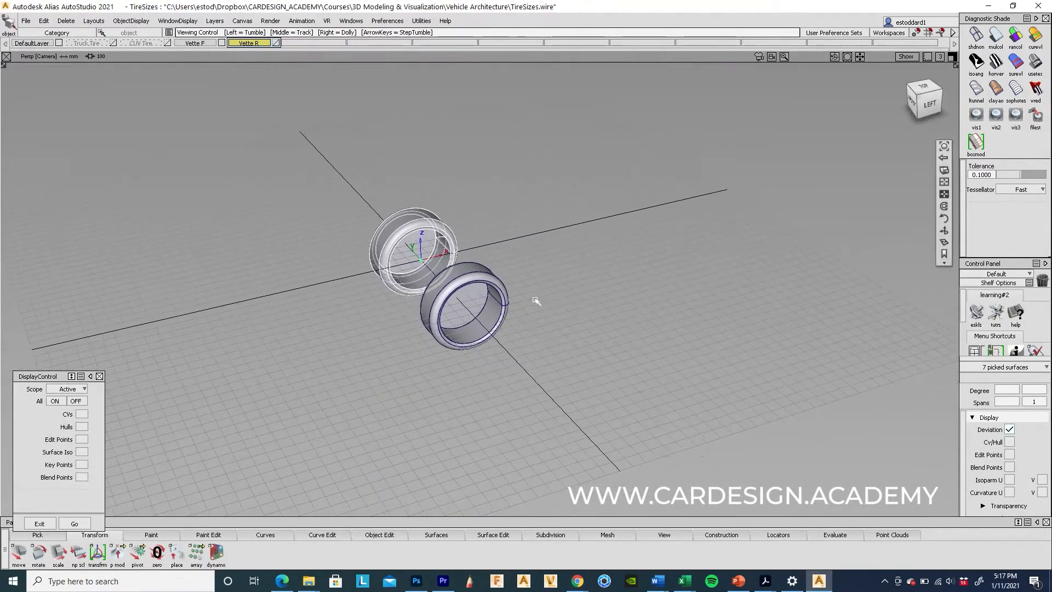
pyautogui.keyDown('ctrl'); pyautogui.keyDown('shift'); pyautogui.click(622, 316); pyautogui.keyUp('shift'); pyautogui.keyUp('ctrl')
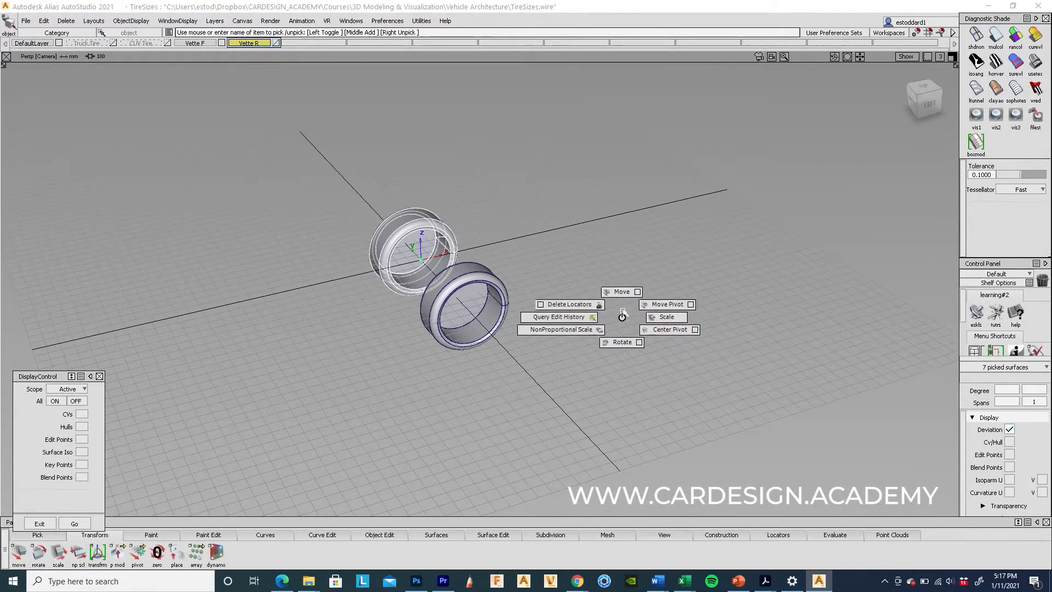
pyautogui.click(622, 291)
pyautogui.moveTo(686, 580)
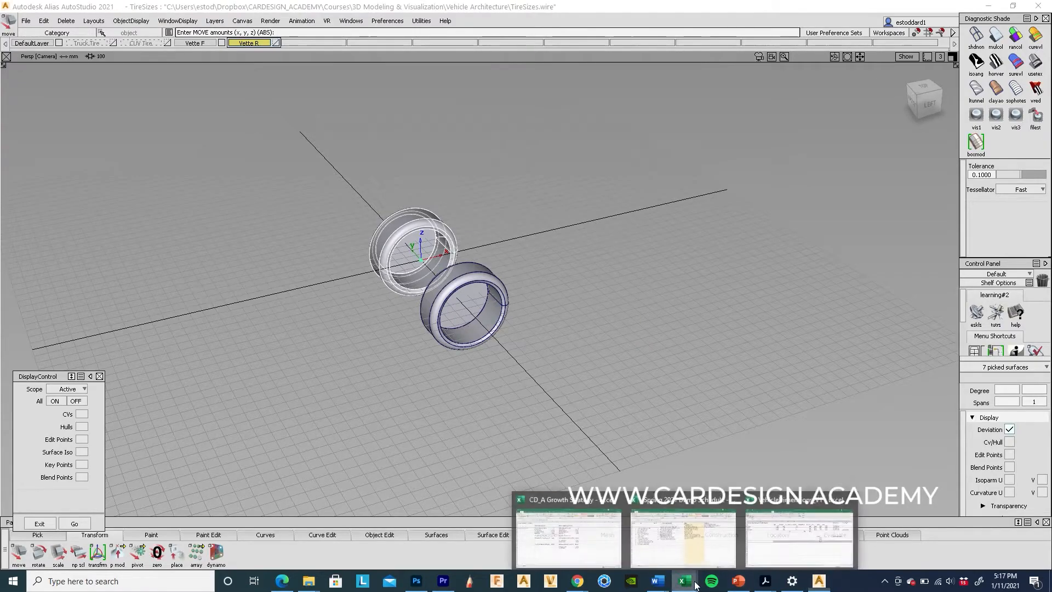
pyautogui.click(800, 551)
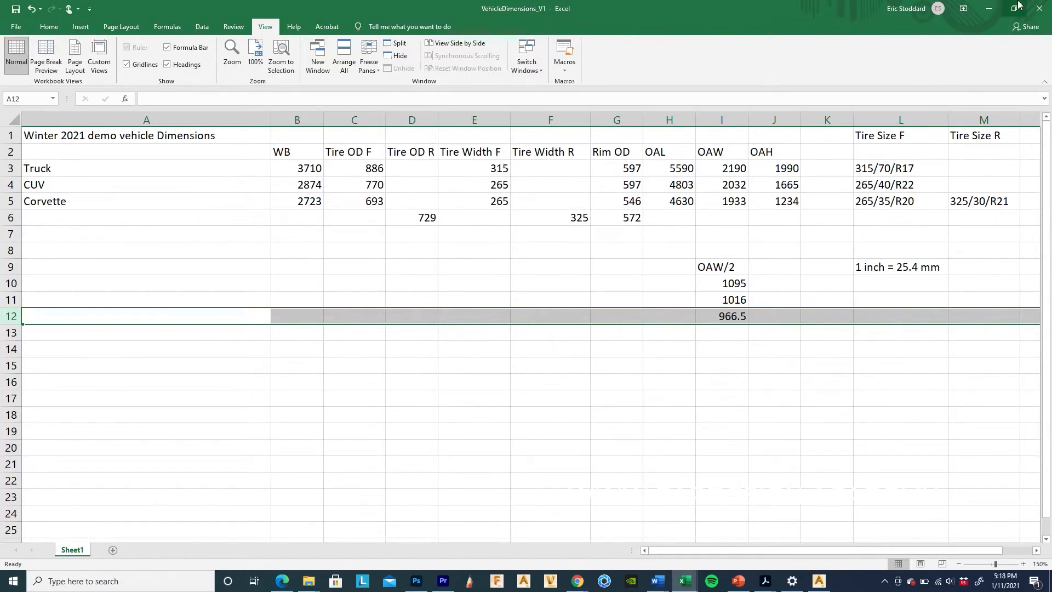
pyautogui.click(990, 8)
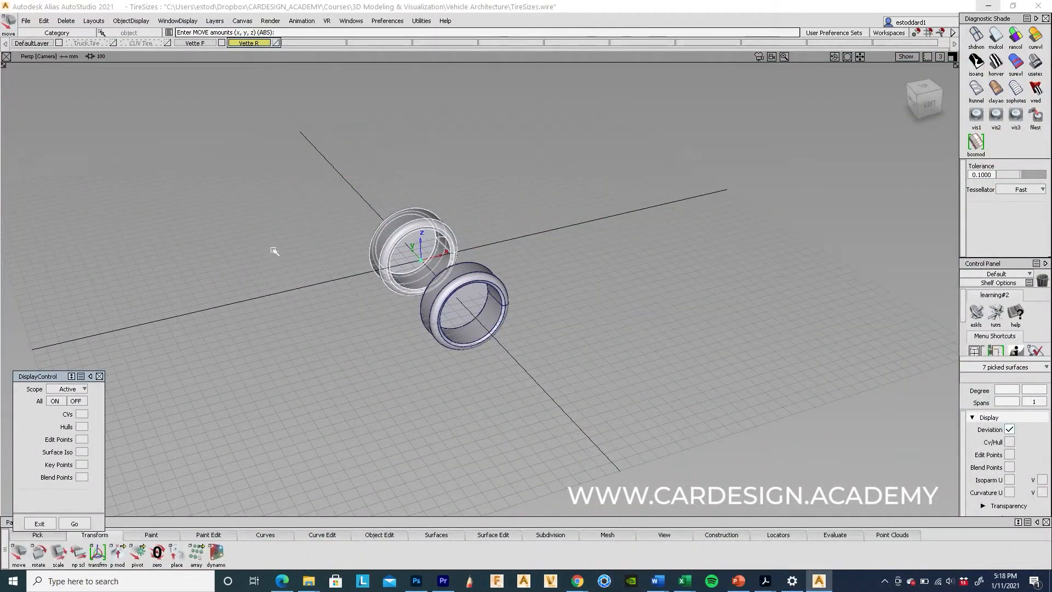
# Step: Move the rear tire to 2723,-1000,0
pyautogui.keyDown('ctrl'); pyautogui.keyDown('shift'); pyautogui.moveTo(249, 245); pyautogui.dragTo(247, 192, button='right'); pyautogui.keyUp('shift'); pyautogui.keyUp('ctrl')
pyautogui.write('2723,-1000,0')
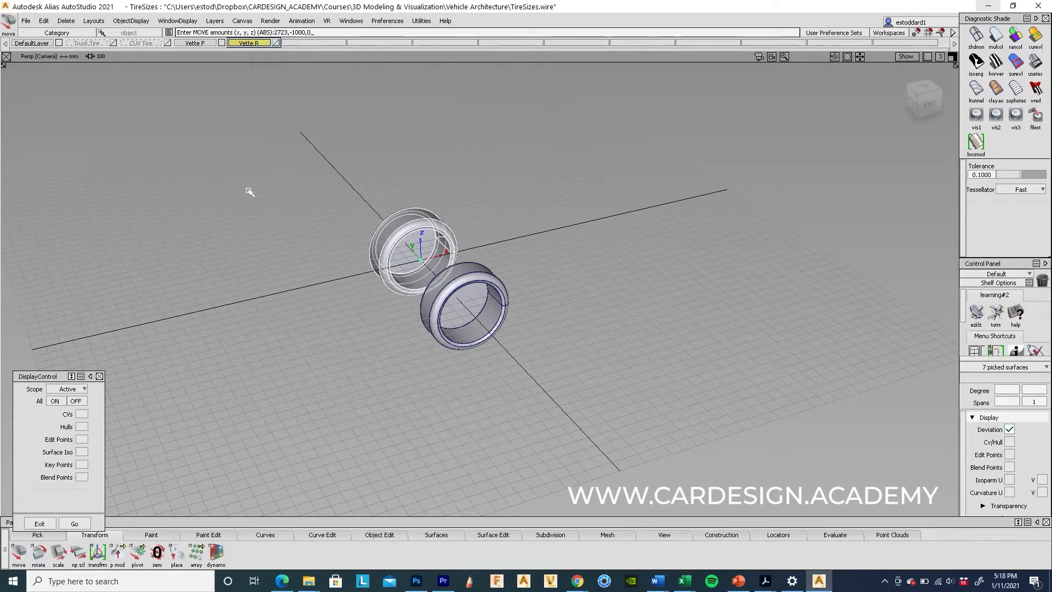
pyautogui.press('Return')
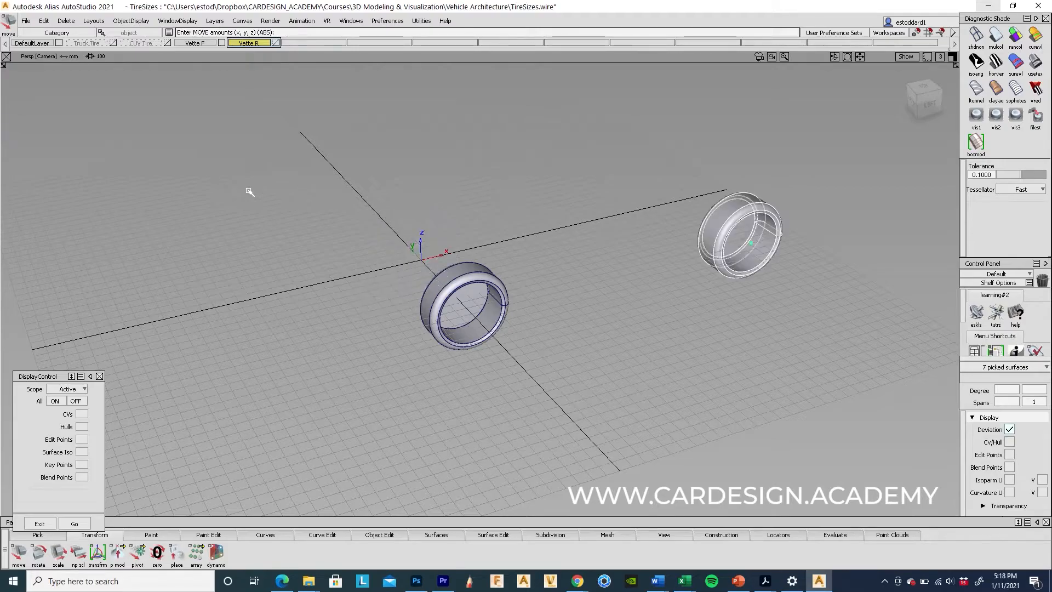
# Step: Frame both tires in the orthographic Left view and start an edit-point curve
pyautogui.keyDown('alt'); pyautogui.keyDown('shift'); pyautogui.moveTo(559, 334); pyautogui.dragTo(553, 286); pyautogui.keyUp('shift'); pyautogui.keyUp('alt')
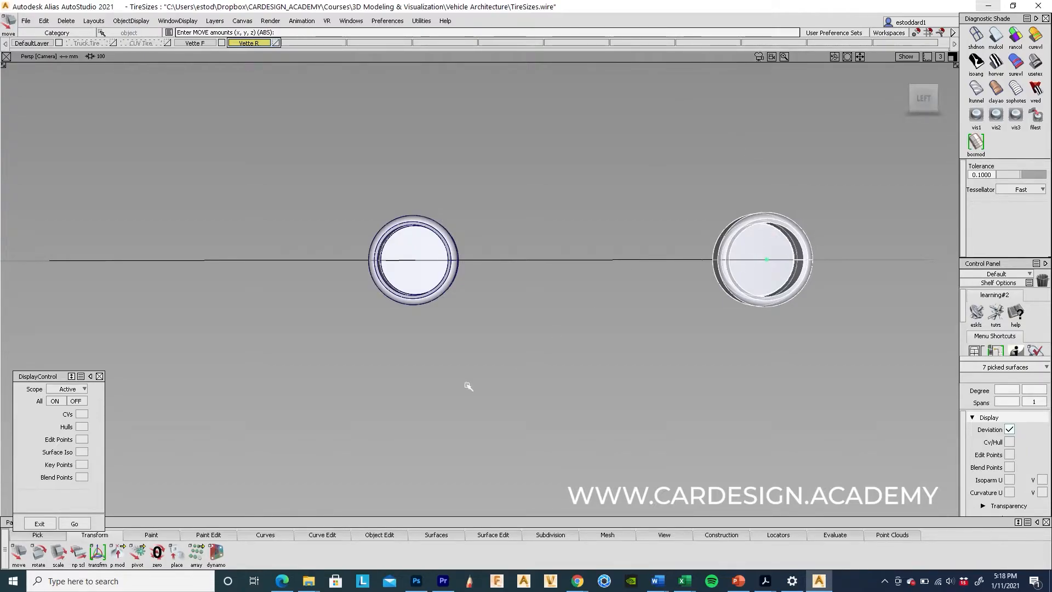
pyautogui.click(926, 98)
pyautogui.scroll(4, 557, 307)
pyautogui.keyDown('alt'); pyautogui.keyDown('shift'); pyautogui.moveTo(476, 276); pyautogui.dragTo(429, 285, button='middle'); pyautogui.keyUp('shift'); pyautogui.keyUp('alt')
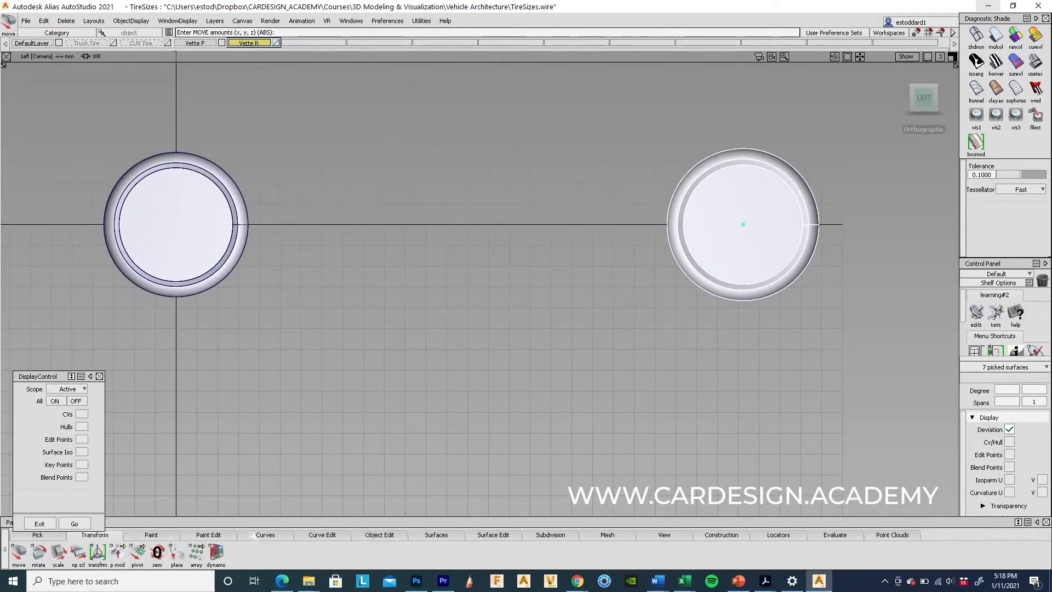
pyautogui.click(255, 535)
pyautogui.click(39, 554)
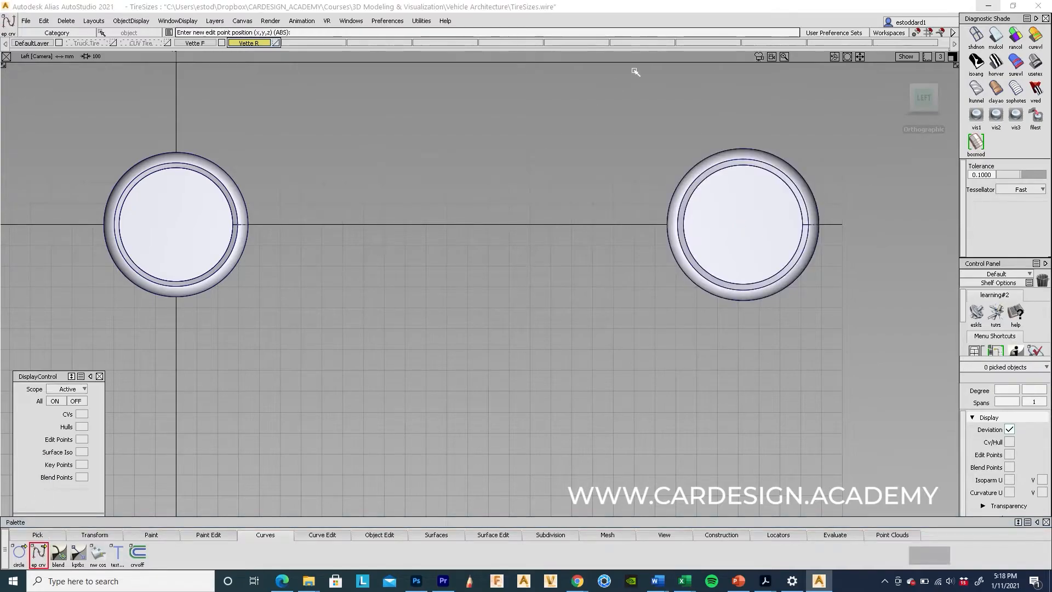
# Step: Draw a horizontal two-point ground line beneath both tires
pyautogui.keyDown('alt'); pyautogui.click(134, 308); pyautogui.keyUp('alt')
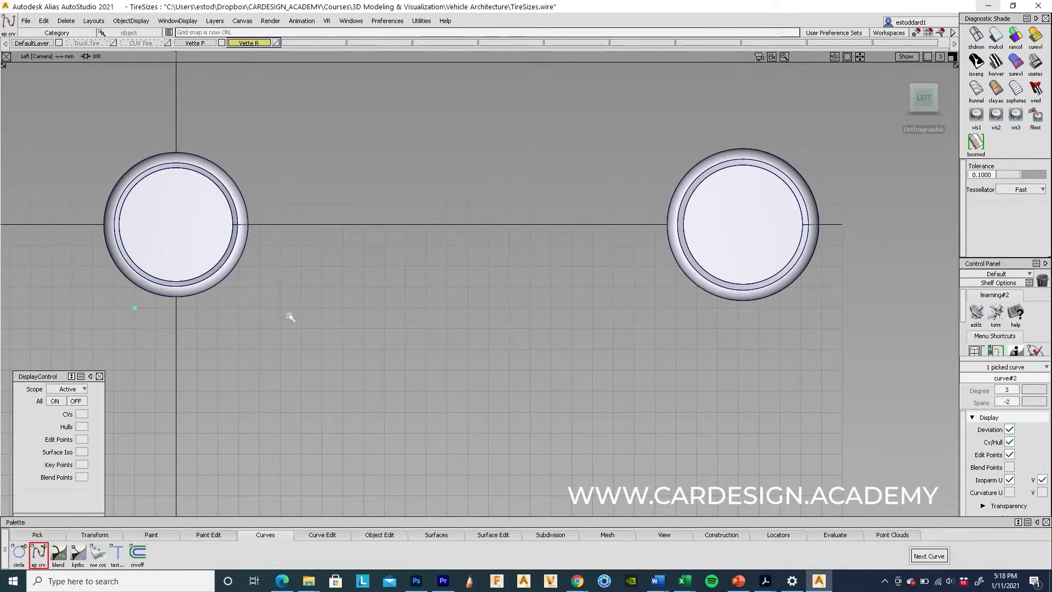
pyautogui.keyDown('alt'); pyautogui.click(812, 308); pyautogui.keyUp('alt')
pyautogui.keyDown('ctrl'); pyautogui.keyDown('shift'); pyautogui.moveTo(682, 392); pyautogui.dragTo(681, 328); pyautogui.keyUp('shift'); pyautogui.keyUp('ctrl')
pyautogui.keyDown('ctrl'); pyautogui.keyDown('shift'); pyautogui.moveTo(478, 215); pyautogui.dragTo(472, 298); pyautogui.keyUp('shift'); pyautogui.keyUp('ctrl')
# Step: Turn grid snap off and raise the ground line to the left tire's bottom
pyautogui.click(929, 33)
pyautogui.keyDown('ctrl'); pyautogui.keyDown('shift'); pyautogui.moveTo(542, 344); pyautogui.dragTo(517, 223); pyautogui.keyUp('shift'); pyautogui.keyUp('ctrl')
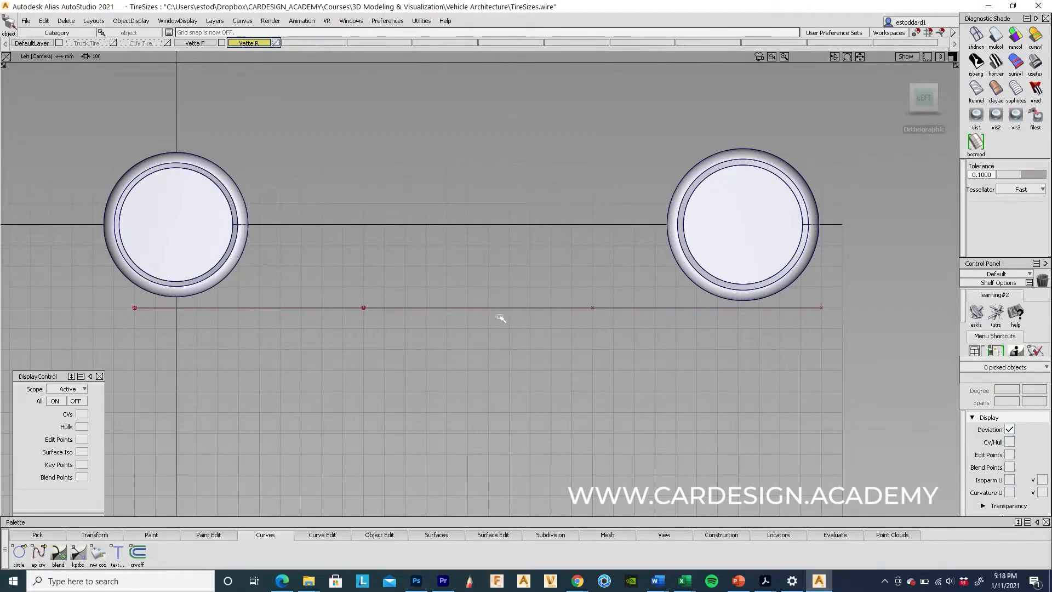
pyautogui.click(498, 309)
pyautogui.moveTo(511, 380)
pyautogui.keyDown('ctrl'); pyautogui.keyDown('shift'); pyautogui.mouseDown(button='right')
pyautogui.moveTo(475, 341)
pyautogui.moveTo(465, 366)
pyautogui.moveTo(469, 356)
pyautogui.mouseUp(button='right'); pyautogui.keyUp('shift'); pyautogui.keyUp('ctrl')
pyautogui.scroll(1, 474, 341)
pyautogui.keyDown('ctrl'); pyautogui.keyDown('shift'); pyautogui.moveTo(695, 423); pyautogui.dragTo(693, 173); pyautogui.keyUp('shift'); pyautogui.keyUp('ctrl')
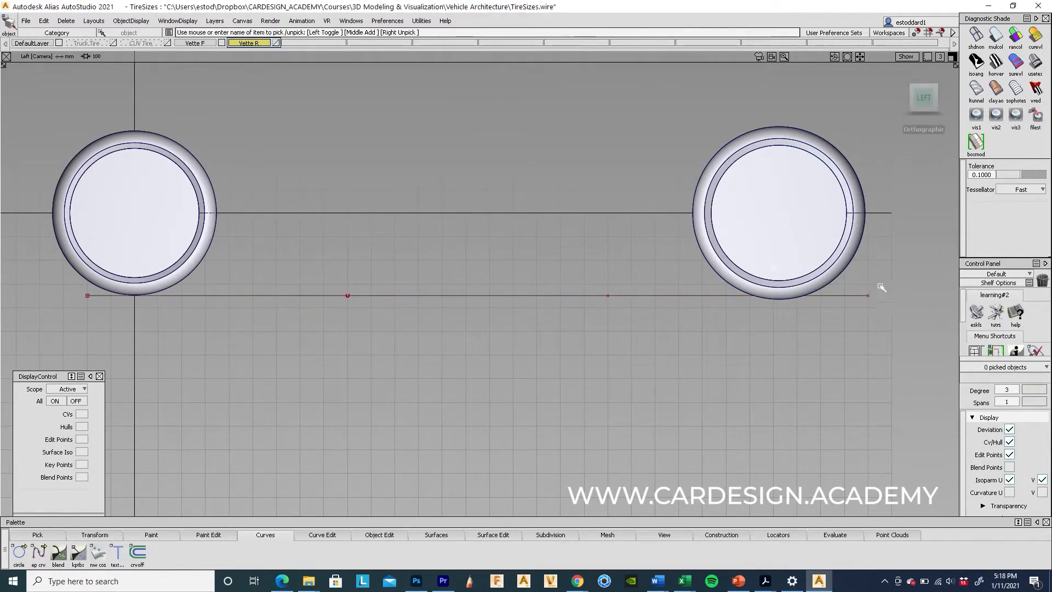
# Step: Raise the right wheel's surfaces onto the ground line, then return to perspective
pyautogui.keyDown('ctrl'); pyautogui.keyDown('shift'); pyautogui.moveTo(691, 246); pyautogui.dragTo(690, 279); pyautogui.keyUp('shift'); pyautogui.keyUp('ctrl')
pyautogui.moveTo(660, 221); pyautogui.dragTo(948, 248)
pyautogui.keyDown('ctrl'); pyautogui.keyDown('shift'); pyautogui.moveTo(823, 418); pyautogui.dragTo(818, 232, button='right'); pyautogui.keyUp('shift'); pyautogui.keyUp('ctrl')
pyautogui.moveTo(763, 341); pyautogui.dragTo(762, 336, button='right')
pyautogui.keyDown('ctrl'); pyautogui.keyDown('shift'); pyautogui.moveTo(723, 400); pyautogui.dragTo(717, 219); pyautogui.keyUp('shift'); pyautogui.keyUp('ctrl')
pyautogui.keyDown('alt'); pyautogui.keyDown('shift'); pyautogui.moveTo(520, 66); pyautogui.dragTo(616, 158); pyautogui.keyUp('shift'); pyautogui.keyUp('alt')
pyautogui.moveTo(617, 158)
pyautogui.keyDown('alt'); pyautogui.keyDown('shift'); pyautogui.mouseDown(button='right')
pyautogui.moveTo(557, 180)
pyautogui.moveTo(476, 239)
pyautogui.mouseUp(button='right'); pyautogui.keyUp('shift'); pyautogui.keyUp('alt')
pyautogui.keyDown('alt'); pyautogui.keyDown('shift'); pyautogui.moveTo(475, 239); pyautogui.dragTo(669, 254); pyautogui.keyUp('shift'); pyautogui.keyUp('alt')
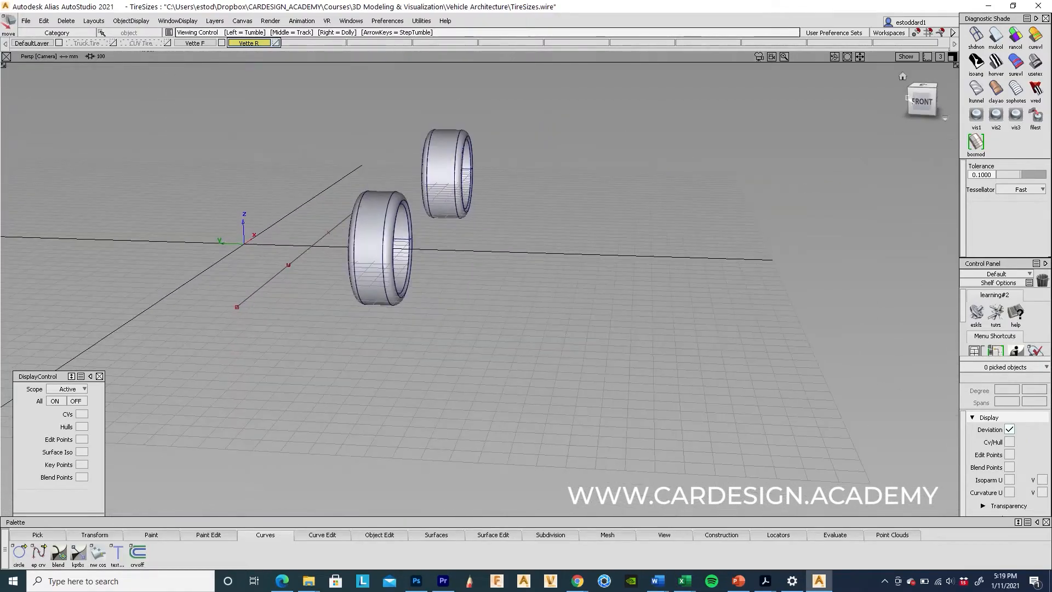
# Step: Select the whole tire and ungroup it with Edit > Ungroup
pyautogui.click(927, 108)
pyautogui.keyDown('alt'); pyautogui.keyDown('shift'); pyautogui.moveTo(618, 195); pyautogui.dragTo(515, 226, button='right'); pyautogui.keyUp('shift'); pyautogui.keyUp('alt')
pyautogui.keyDown('alt'); pyautogui.keyDown('shift'); pyautogui.moveTo(516, 225); pyautogui.dragTo(641, 301, button='middle'); pyautogui.keyUp('shift'); pyautogui.keyUp('alt')
pyautogui.keyDown('ctrl'); pyautogui.keyDown('shift'); pyautogui.moveTo(501, 221); pyautogui.dragTo(479, 244); pyautogui.keyUp('shift'); pyautogui.keyUp('ctrl')
pyautogui.click(480, 244)
pyautogui.keyDown('alt'); pyautogui.keyDown('shift'); pyautogui.moveTo(623, 228); pyautogui.dragTo(602, 343); pyautogui.keyUp('shift'); pyautogui.keyUp('alt')
pyautogui.keyDown('alt'); pyautogui.keyDown('shift'); pyautogui.moveTo(602, 343); pyautogui.dragTo(470, 296, button='right'); pyautogui.keyUp('shift'); pyautogui.keyUp('alt')
pyautogui.keyDown('ctrl'); pyautogui.keyDown('shift'); pyautogui.moveTo(383, 200); pyautogui.dragTo(366, 162); pyautogui.keyUp('shift'); pyautogui.keyUp('ctrl')
pyautogui.moveTo(363, 158); pyautogui.dragTo(680, 502)
pyautogui.click(44, 20)
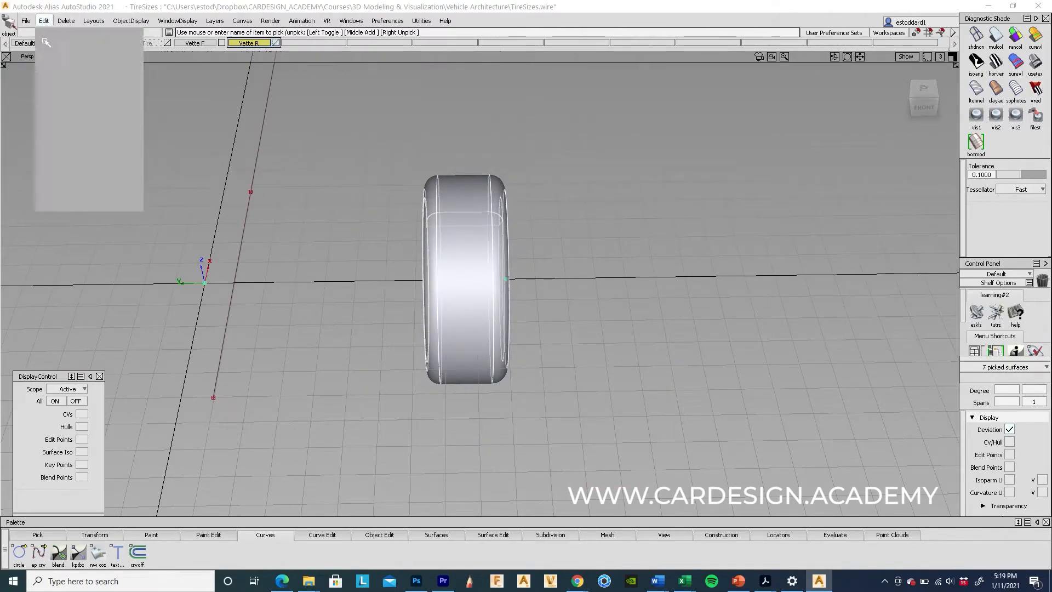
pyautogui.click(55, 179)
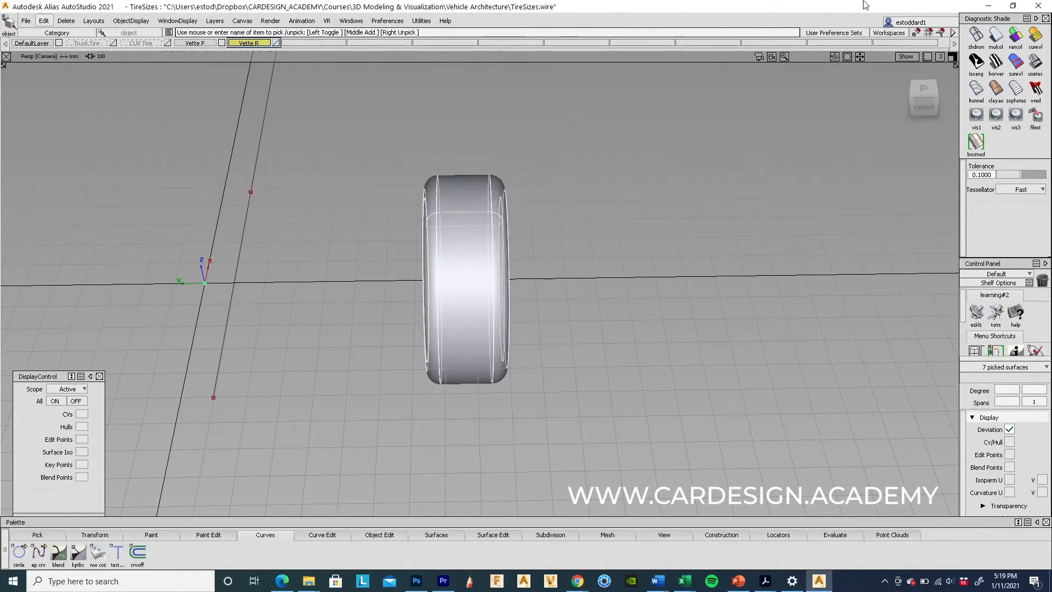
# Step: In Front view, slide the tire sideways to line it up with the other
pyautogui.click(924, 94)
pyautogui.keyDown('alt'); pyautogui.keyDown('shift'); pyautogui.moveTo(621, 310); pyautogui.dragTo(644, 239, button='right'); pyautogui.keyUp('shift'); pyautogui.keyUp('alt')
pyautogui.keyDown('ctrl'); pyautogui.keyDown('shift'); pyautogui.moveTo(598, 433); pyautogui.dragTo(602, 334, button='right'); pyautogui.keyUp('shift'); pyautogui.keyUp('ctrl')
pyautogui.moveTo(605, 332); pyautogui.dragTo(573, 333, button='middle')
pyautogui.moveTo(606, 390); pyautogui.dragTo(606, 390, button='middle')
pyautogui.keyDown('ctrl'); pyautogui.keyDown('shift'); pyautogui.moveTo(591, 415); pyautogui.dragTo(592, 211); pyautogui.keyUp('shift'); pyautogui.keyUp('ctrl')
# Step: Delete the ground line curve
pyautogui.press('F8')
pyautogui.keyDown('alt'); pyautogui.keyDown('shift'); pyautogui.moveTo(636, 256); pyautogui.dragTo(324, 377, button='right'); pyautogui.keyUp('shift'); pyautogui.keyUp('alt')
pyautogui.keyDown('alt'); pyautogui.keyDown('shift'); pyautogui.moveTo(657, 376); pyautogui.dragTo(378, 411); pyautogui.keyUp('shift'); pyautogui.keyUp('alt')
pyautogui.keyDown('alt'); pyautogui.keyDown('shift'); pyautogui.moveTo(543, 351); pyautogui.dragTo(619, 278); pyautogui.keyUp('shift'); pyautogui.keyUp('alt')
pyautogui.keyDown('ctrl'); pyautogui.keyDown('shift'); pyautogui.moveTo(301, 252); pyautogui.dragTo(351, 300); pyautogui.keyUp('shift'); pyautogui.keyUp('ctrl')
pyautogui.moveTo(343, 301); pyautogui.dragTo(377, 363)
pyautogui.press('Delete')
pyautogui.click(476, 321)
# Step: Select both Corvette tires and group them together
pyautogui.keyDown('ctrl'); pyautogui.keyDown('shift'); pyautogui.moveTo(487, 245); pyautogui.dragTo(493, 135); pyautogui.keyUp('shift'); pyautogui.keyUp('ctrl')
pyautogui.moveTo(414, 139); pyautogui.dragTo(564, 377)
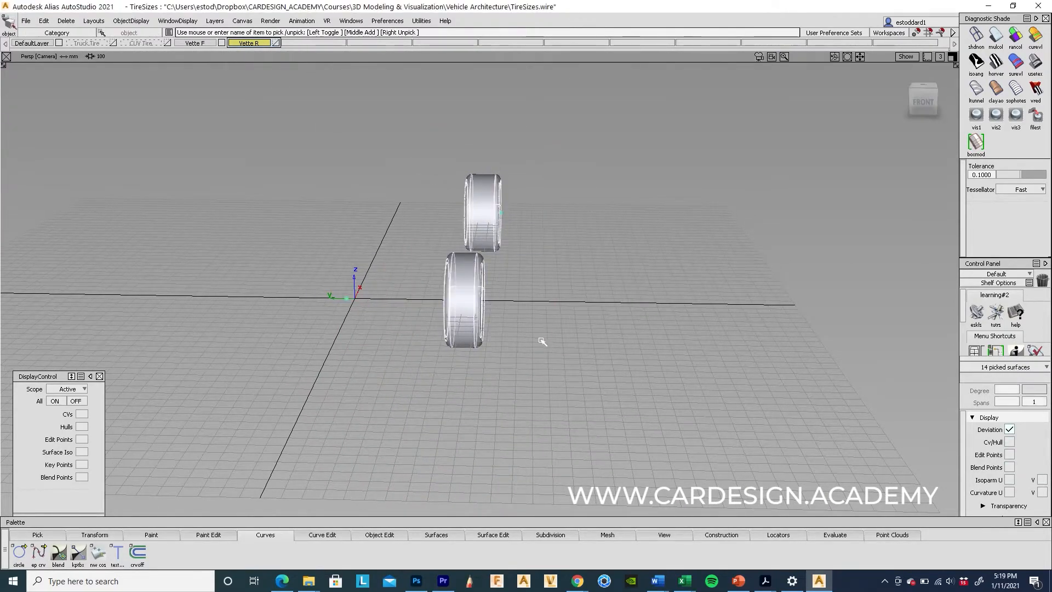
pyautogui.click(44, 21)
pyautogui.click(61, 192)
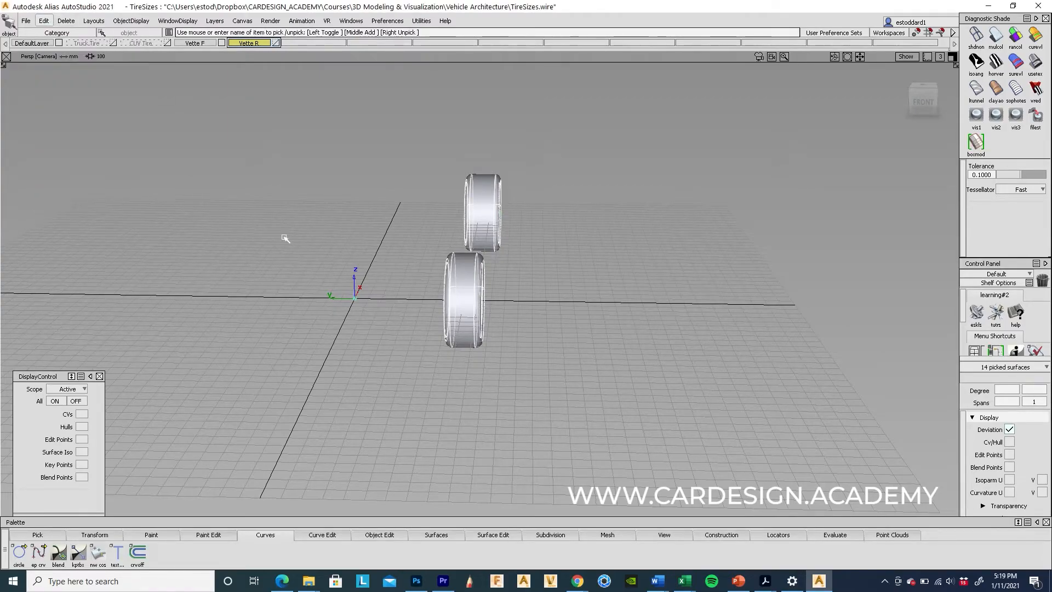
pyautogui.click(43, 21)
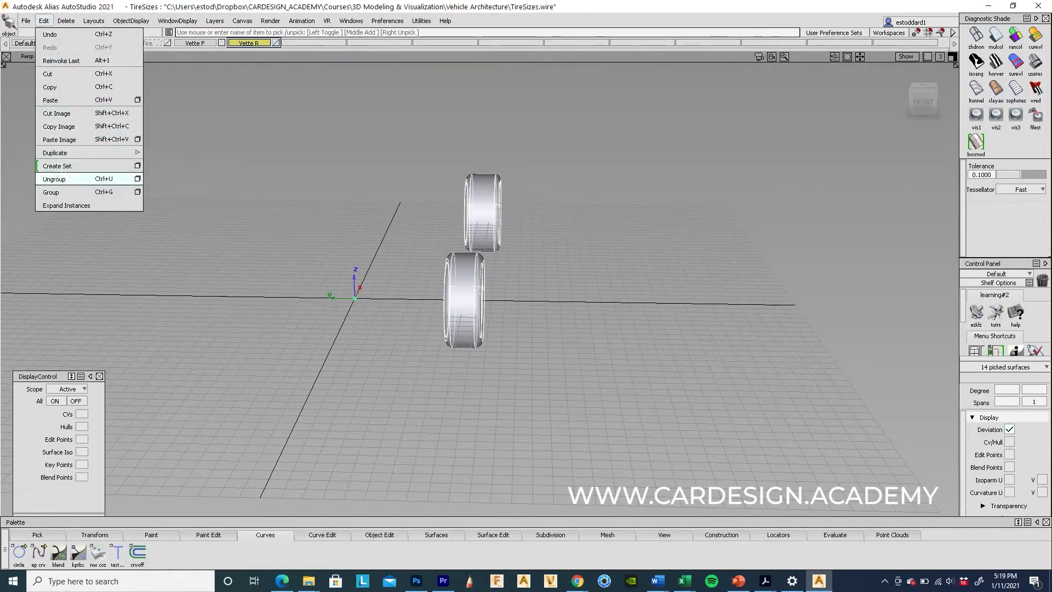
pyautogui.moveTo(82, 152)
pyautogui.click(182, 152)
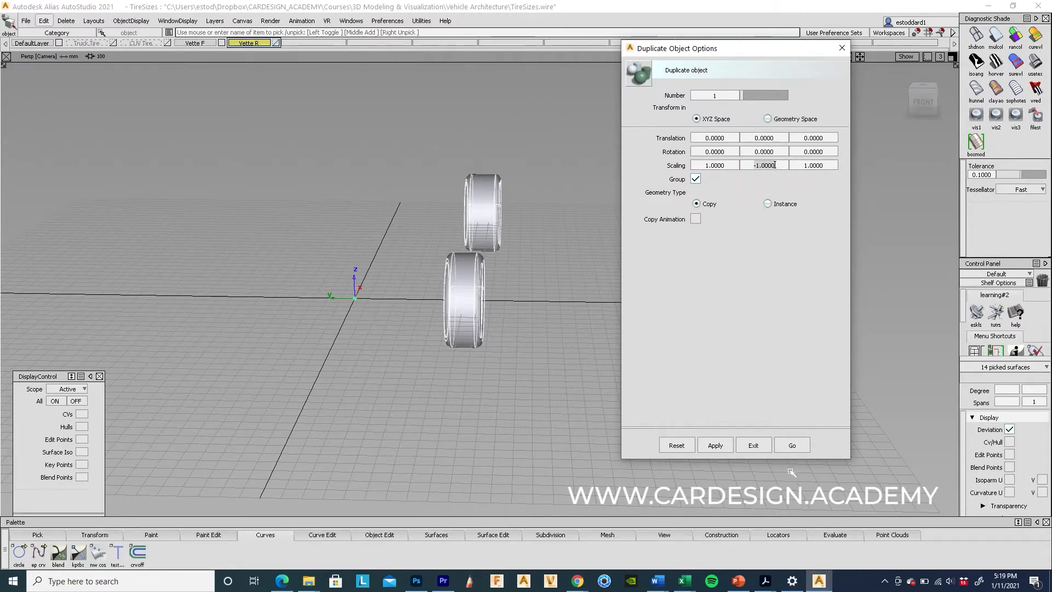
pyautogui.click(788, 445)
pyautogui.click(687, 314)
pyautogui.keyDown('alt'); pyautogui.keyDown('shift'); pyautogui.moveTo(688, 316); pyautogui.dragTo(573, 407); pyautogui.keyUp('shift'); pyautogui.keyUp('alt')
pyautogui.keyDown('alt'); pyautogui.keyDown('shift'); pyautogui.moveTo(659, 360); pyautogui.dragTo(631, 343, button='middle'); pyautogui.keyUp('shift'); pyautogui.keyUp('alt')
pyautogui.keyDown('alt'); pyautogui.keyDown('shift'); pyautogui.moveTo(631, 344); pyautogui.dragTo(507, 323); pyautogui.keyUp('shift'); pyautogui.keyUp('alt')
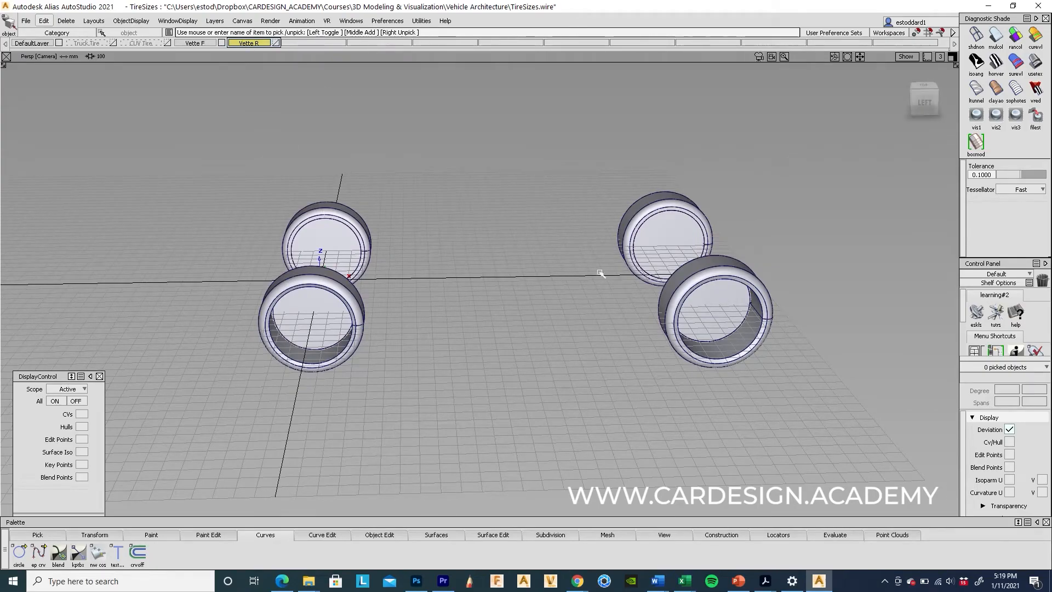
pyautogui.moveTo(786, 393); pyautogui.dragTo(357, 133)
pyautogui.keyDown('ctrl'); pyautogui.keyDown('shift'); pyautogui.moveTo(478, 431); pyautogui.dragTo(477, 362); pyautogui.keyUp('shift'); pyautogui.keyUp('ctrl')
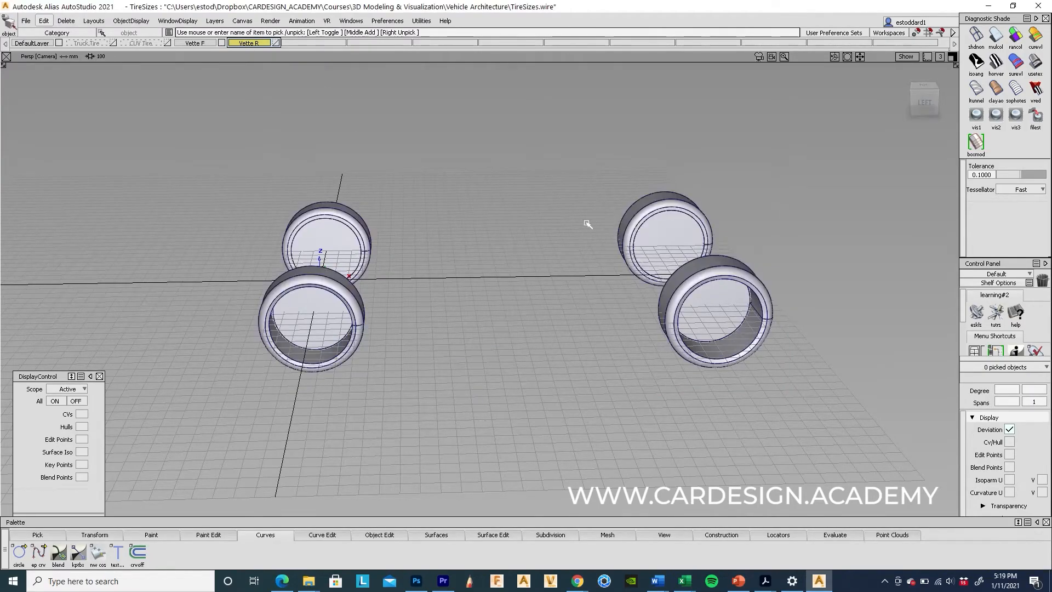
pyautogui.keyDown('ctrl'); pyautogui.keyDown('shift'); pyautogui.moveTo(592, 220); pyautogui.dragTo(575, 229); pyautogui.keyUp('shift'); pyautogui.keyUp('ctrl')
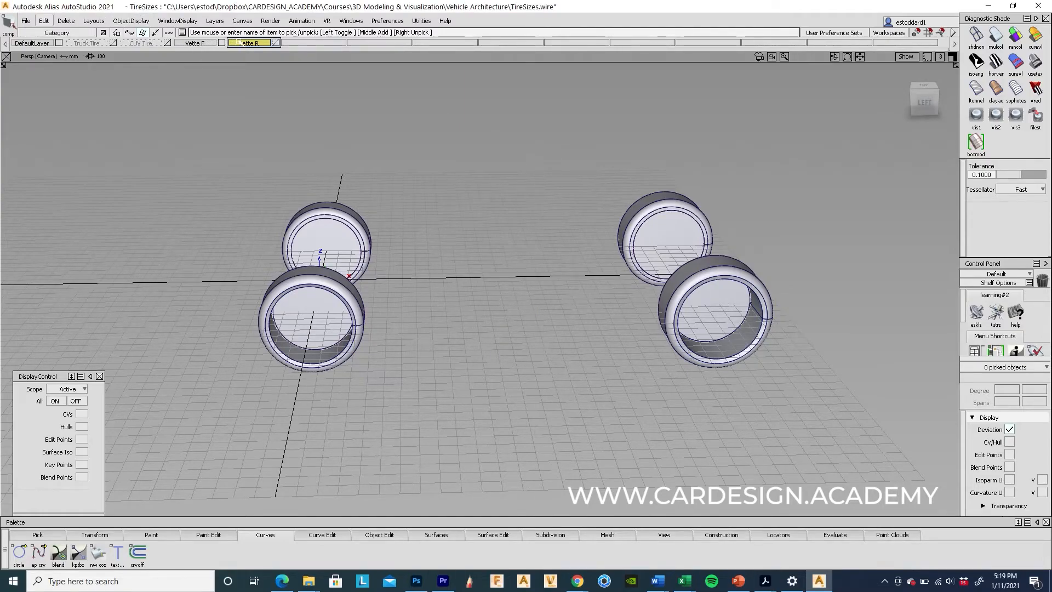
pyautogui.keyDown('alt'); pyautogui.keyDown('shift'); pyautogui.moveTo(427, 158); pyautogui.dragTo(216, 169); pyautogui.keyUp('shift'); pyautogui.keyUp('alt')
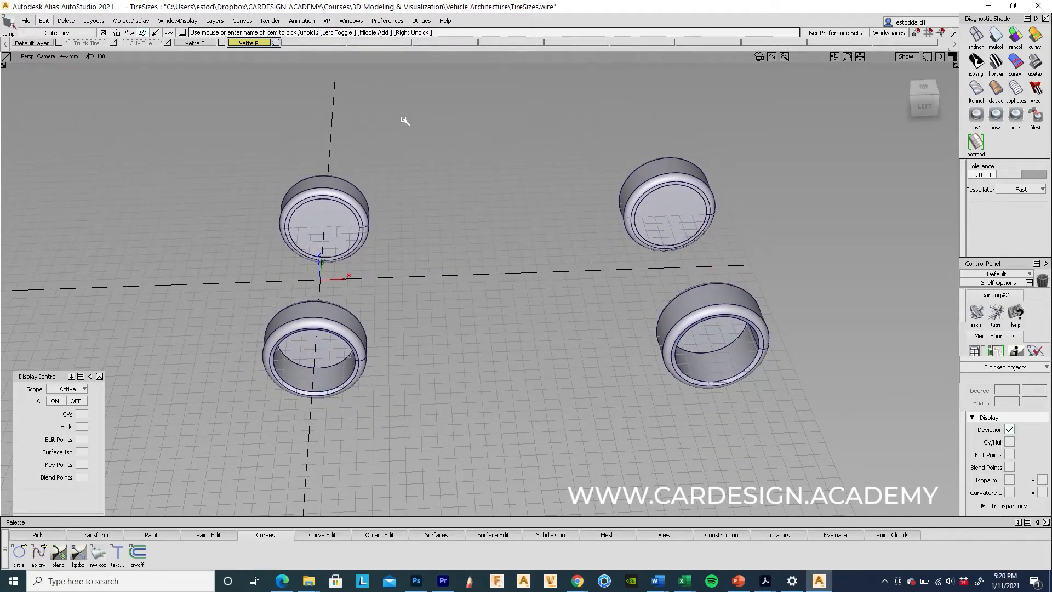
# Step: Save the TireSizes scene file
pyautogui.keyDown('alt'); pyautogui.keyDown('shift'); pyautogui.moveTo(486, 162); pyautogui.dragTo(635, 115); pyautogui.keyUp('shift'); pyautogui.keyUp('alt')
pyautogui.click(27, 22)
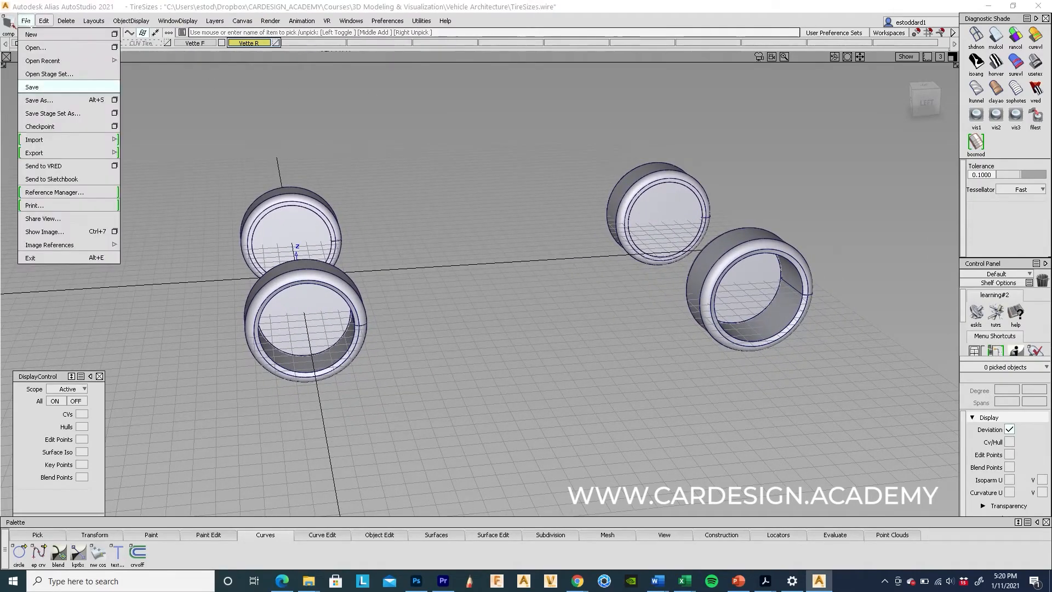
pyautogui.click(33, 84)
# Step: Box-select all four Vette tires
pyautogui.keyDown('alt'); pyautogui.keyDown('shift'); pyautogui.moveTo(488, 375); pyautogui.dragTo(418, 359); pyautogui.keyUp('shift'); pyautogui.keyUp('alt')
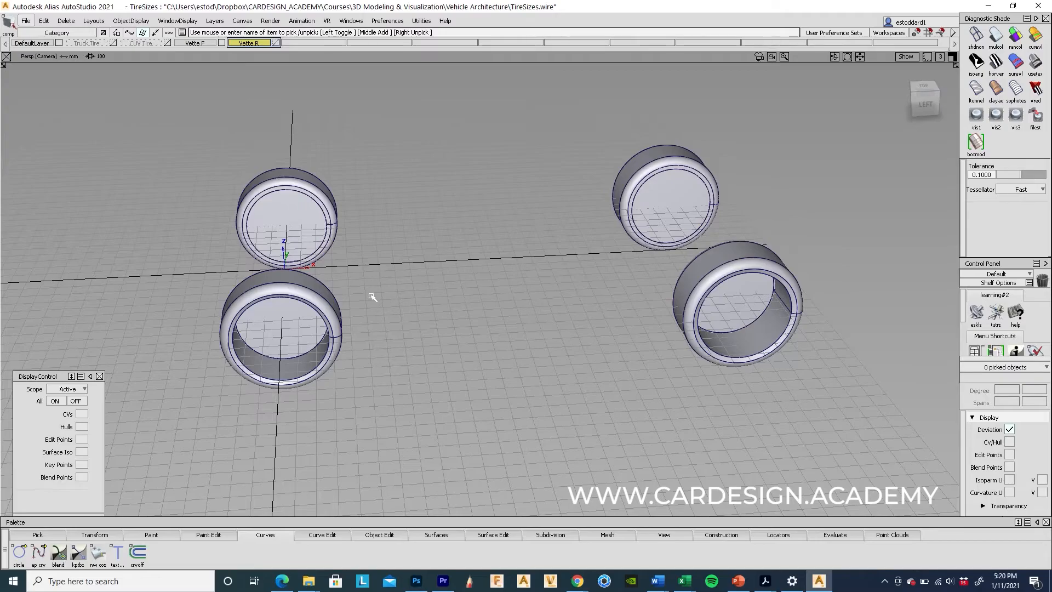
pyautogui.keyDown('ctrl'); pyautogui.keyDown('shift'); pyautogui.moveTo(397, 139); pyautogui.dragTo(403, 186); pyautogui.keyUp('shift'); pyautogui.keyUp('ctrl')
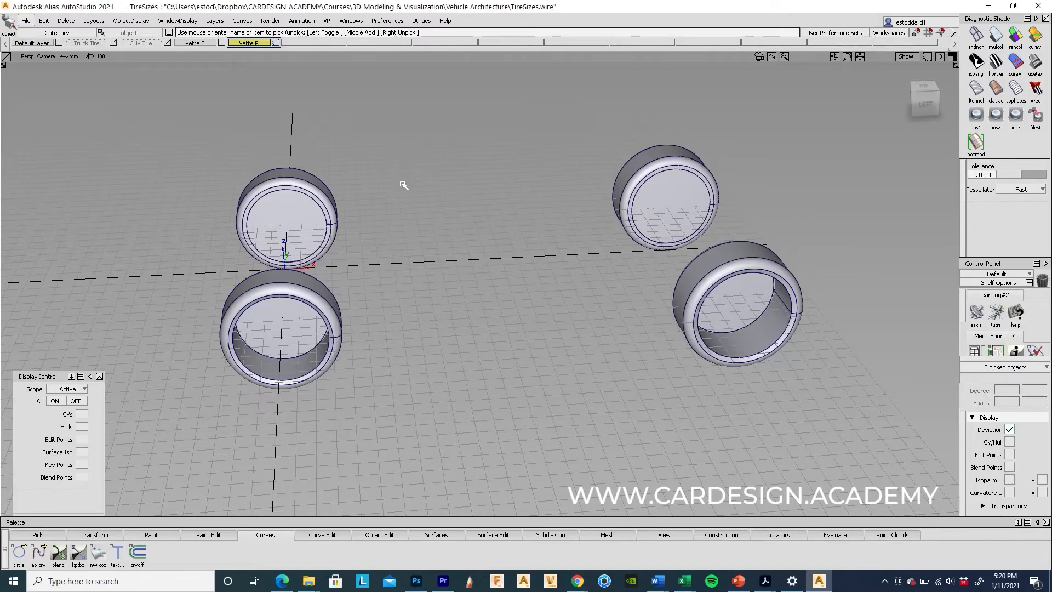
pyautogui.keyDown('ctrl'); pyautogui.keyDown('shift'); pyautogui.moveTo(275, 101); pyautogui.dragTo(242, 113); pyautogui.keyUp('shift'); pyautogui.keyUp('ctrl')
pyautogui.moveTo(178, 111); pyautogui.dragTo(789, 467)
pyautogui.keyDown('alt'); pyautogui.keyDown('shift'); pyautogui.moveTo(531, 383); pyautogui.dragTo(427, 442); pyautogui.keyUp('shift'); pyautogui.keyUp('alt')
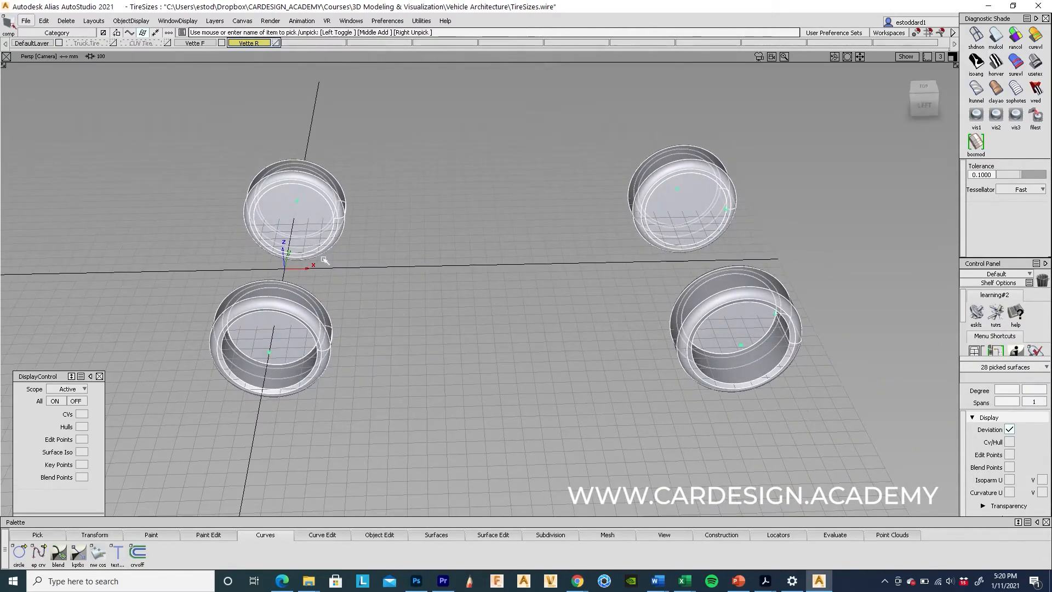
pyautogui.click(25, 21)
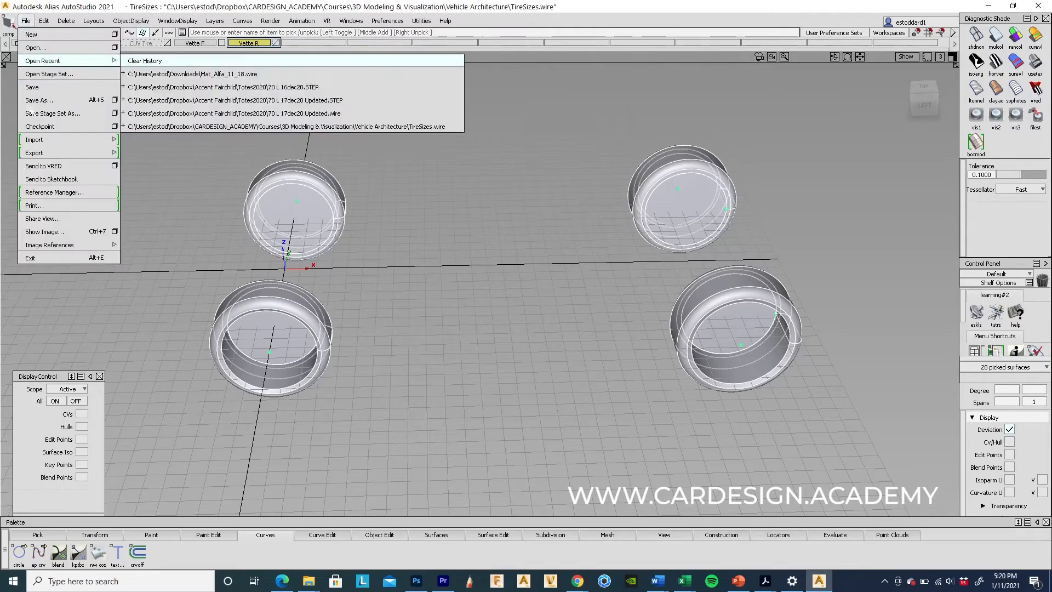
# Step: Set the Export Active As options to OBJ format with Tessellate enabled
pyautogui.moveTo(34, 153)
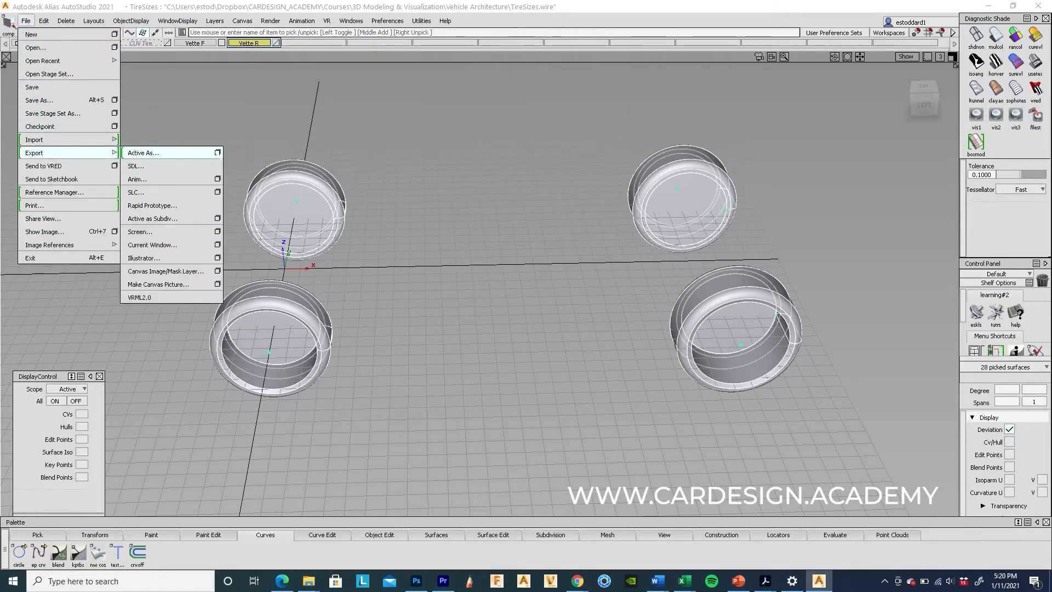
pyautogui.click(218, 152)
pyautogui.click(592, 214)
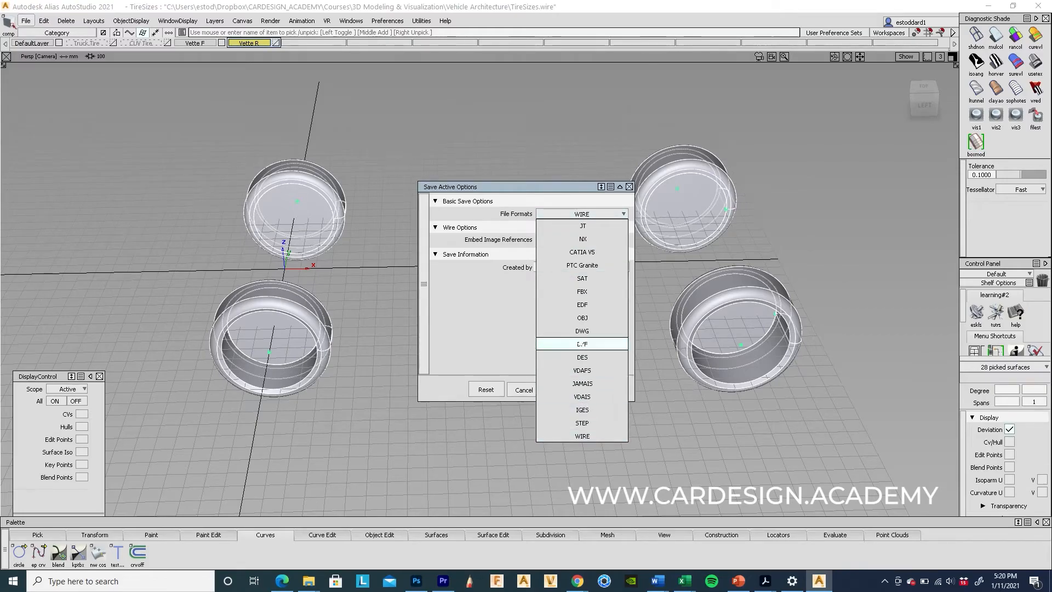
pyautogui.click(582, 318)
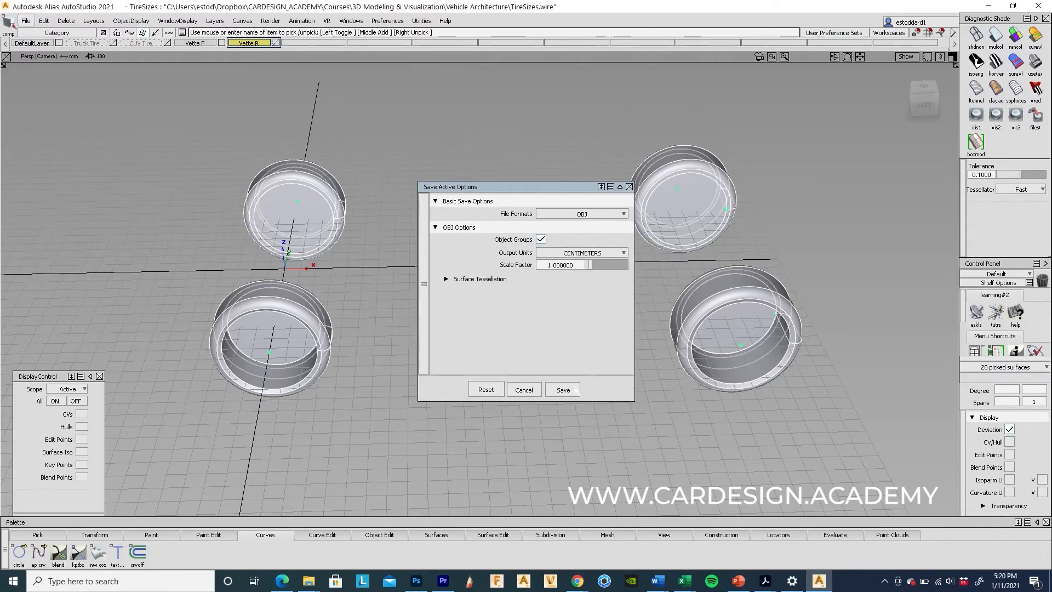
pyautogui.click(447, 279)
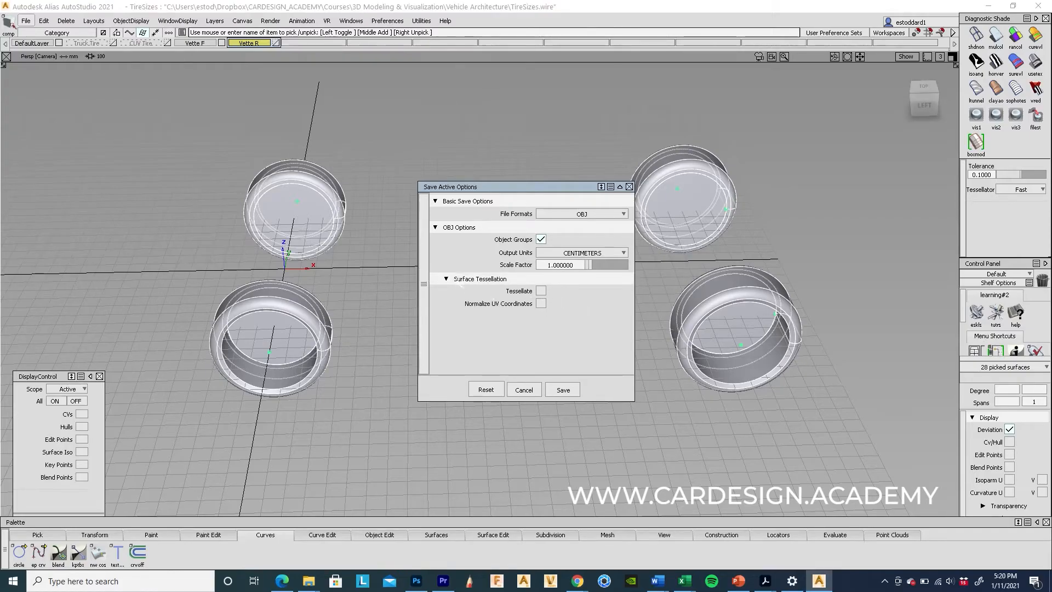
pyautogui.click(541, 291)
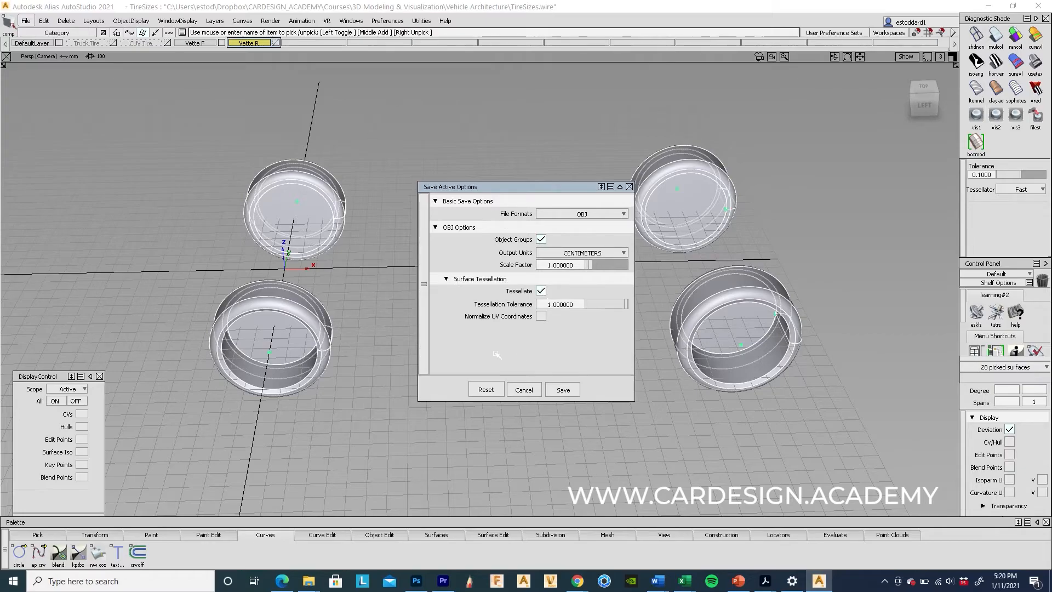
# Step: Save the export as Corvette_Wheels and unpick the tires
pyautogui.click(564, 390)
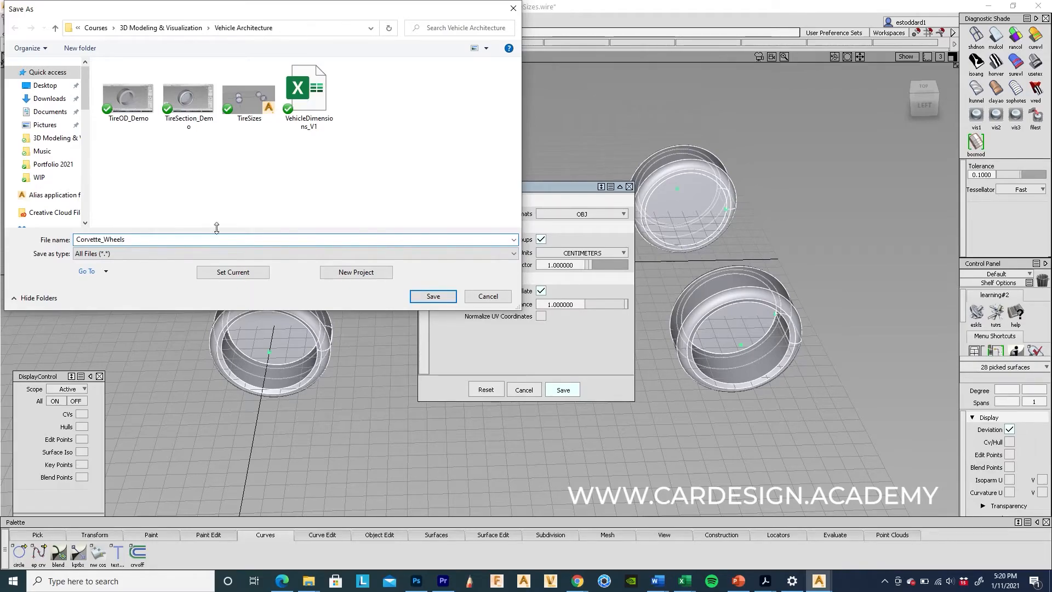
pyautogui.click(433, 296)
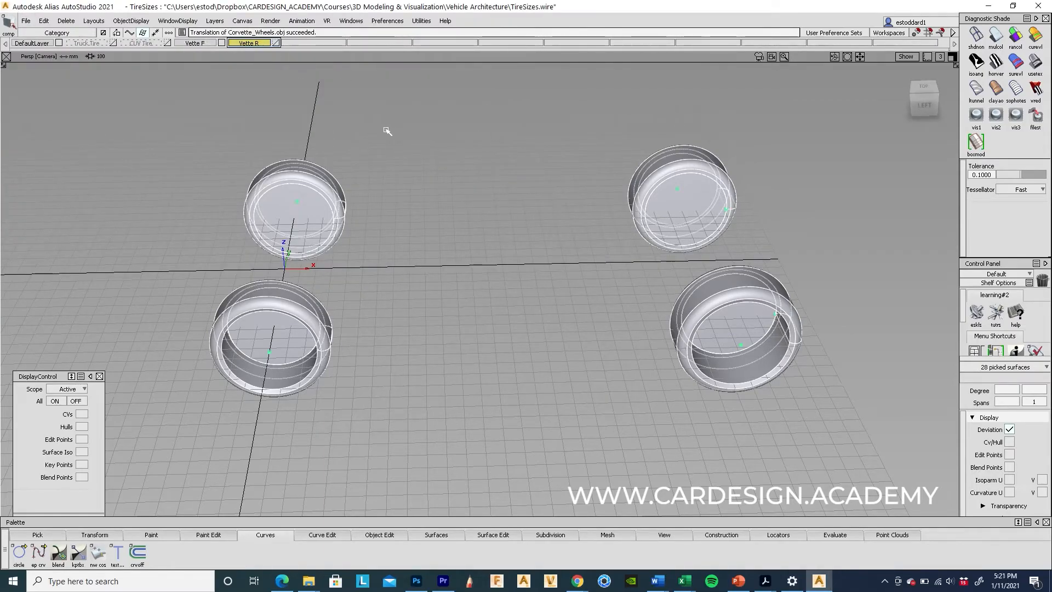
pyautogui.click(413, 129)
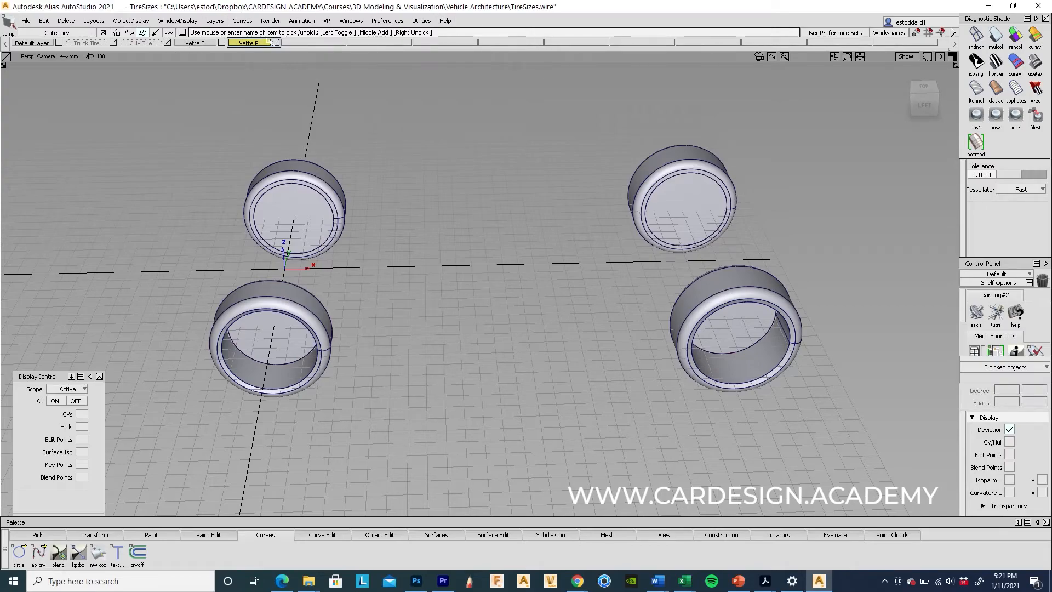
# Step: Hide the Vette F and Vette R layers and make CUV Tire the active layer
pyautogui.moveTo(204, 42); pyautogui.dragTo(207, 79)
pyautogui.moveTo(252, 45); pyautogui.dragTo(252, 80)
pyautogui.click(143, 44)
pyautogui.click(131, 79)
pyautogui.moveTo(243, 44); pyautogui.dragTo(245, 80)
# Step: Box-select all four CUV tires
pyautogui.keyDown('alt'); pyautogui.keyDown('shift'); pyautogui.moveTo(520, 190); pyautogui.dragTo(406, 178, button='right'); pyautogui.keyUp('shift'); pyautogui.keyUp('alt')
pyautogui.keyDown('ctrl'); pyautogui.keyDown('shift'); pyautogui.moveTo(404, 205); pyautogui.dragTo(407, 130); pyautogui.keyUp('shift'); pyautogui.keyUp('ctrl')
pyautogui.keyDown('ctrl'); pyautogui.keyDown('shift'); pyautogui.moveTo(426, 134); pyautogui.dragTo(365, 199); pyautogui.keyUp('shift'); pyautogui.keyUp('ctrl')
pyautogui.moveTo(191, 137); pyautogui.dragTo(850, 462)
pyautogui.keyDown('alt'); pyautogui.keyDown('shift'); pyautogui.moveTo(500, 308); pyautogui.dragTo(498, 337); pyautogui.keyUp('shift'); pyautogui.keyUp('alt')
# Step: Export the picked tires via Export Active As, saving as CUV_Wheels
pyautogui.click(25, 20)
pyautogui.moveTo(39, 154)
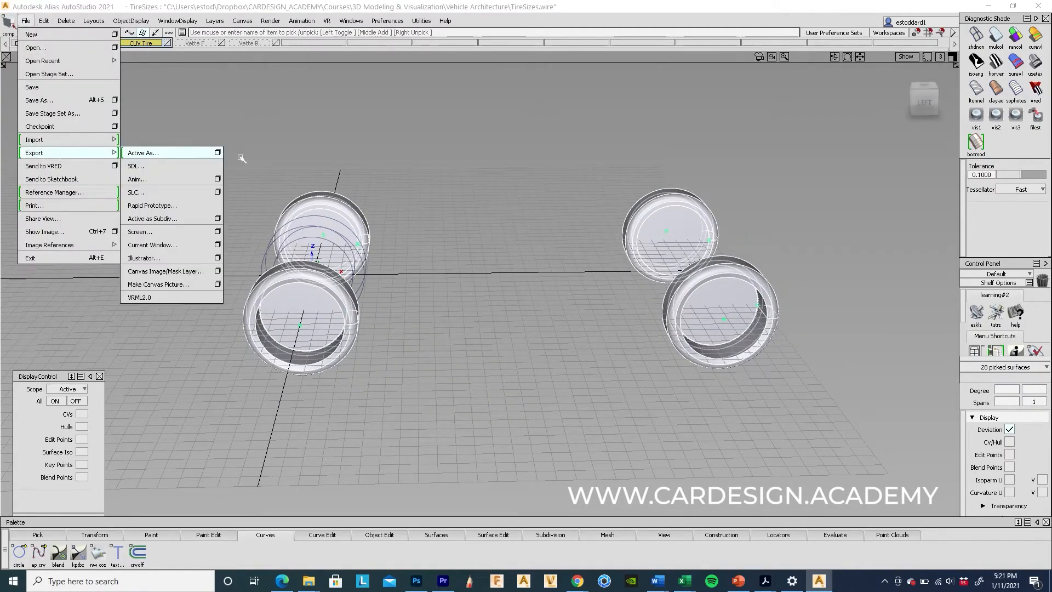
pyautogui.click(222, 154)
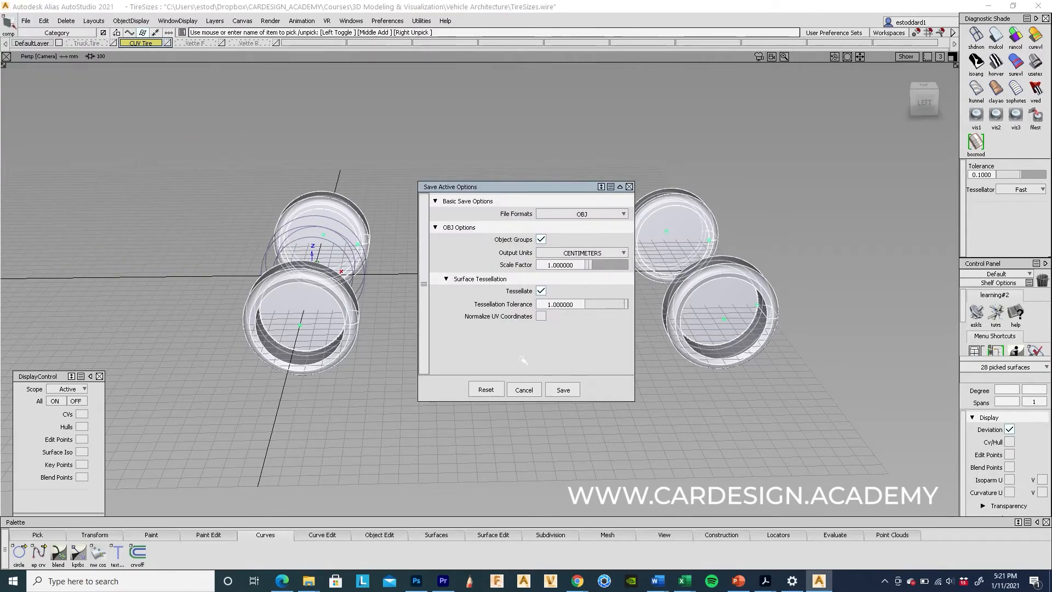
pyautogui.click(564, 391)
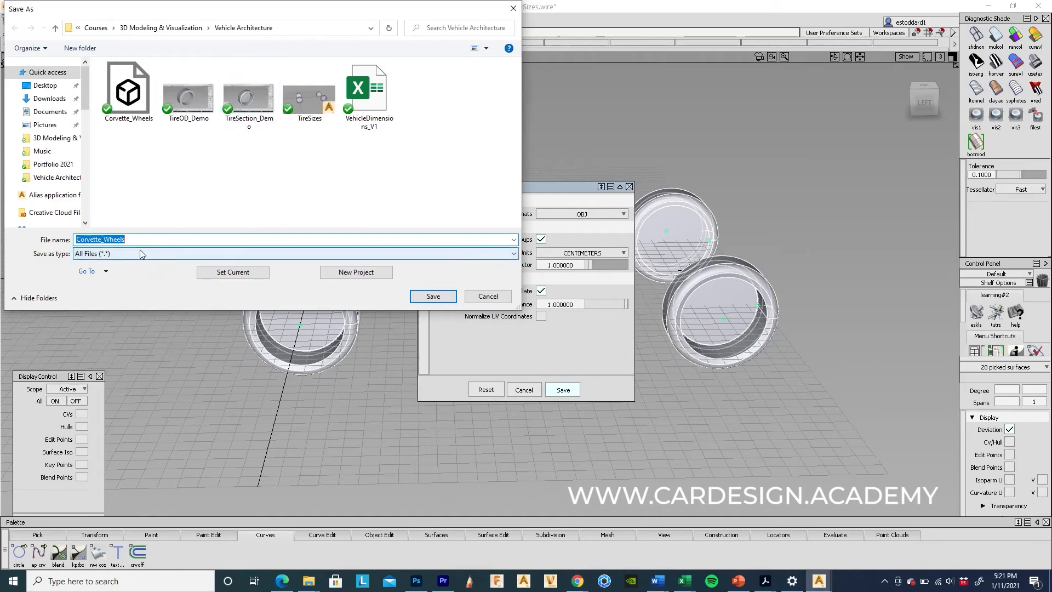
pyautogui.click(99, 240)
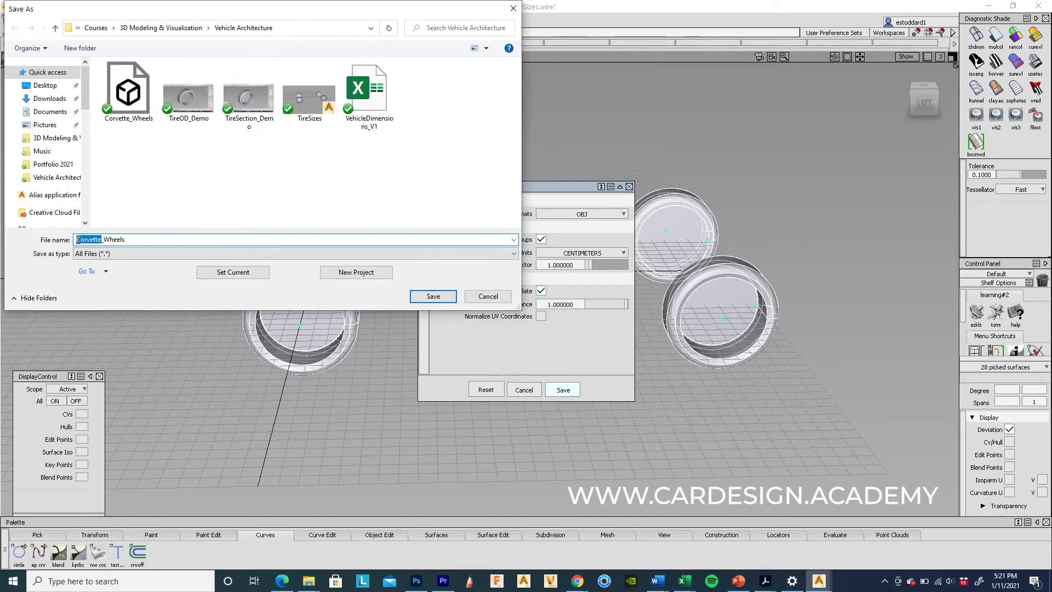
pyautogui.write('U')
pyautogui.click(433, 296)
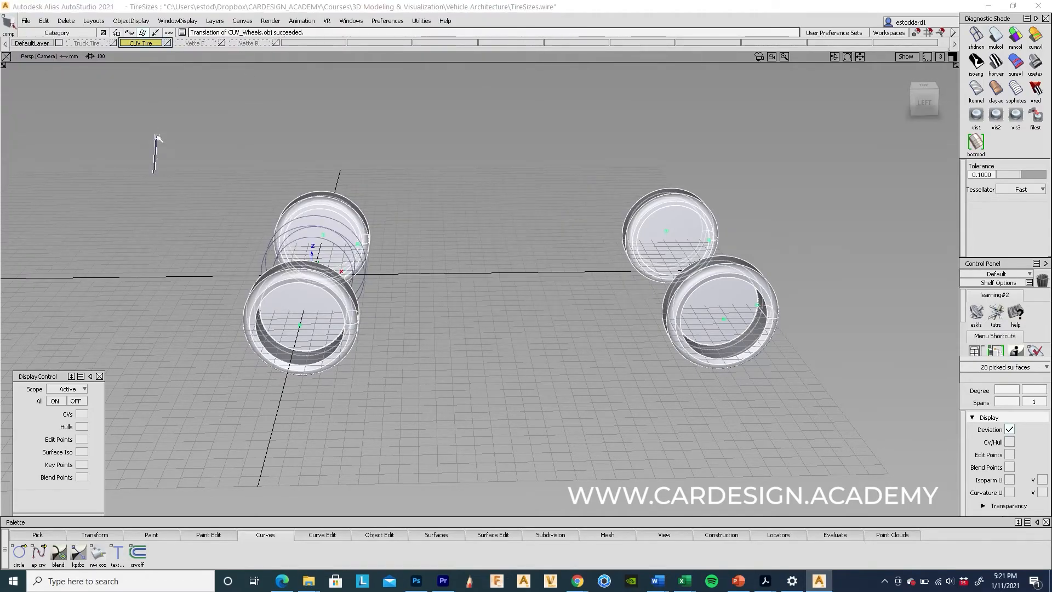
pyautogui.keyDown('ctrl'); pyautogui.keyDown('shift'); pyautogui.moveTo(156, 147); pyautogui.dragTo(133, 124); pyautogui.keyUp('shift'); pyautogui.keyUp('ctrl')
# Step: Show the Truck Tire layer as active and pick its four tires
pyautogui.click(84, 44)
pyautogui.keyDown('alt'); pyautogui.keyDown('shift'); pyautogui.moveTo(239, 117); pyautogui.dragTo(390, 181); pyautogui.keyUp('shift'); pyautogui.keyUp('alt')
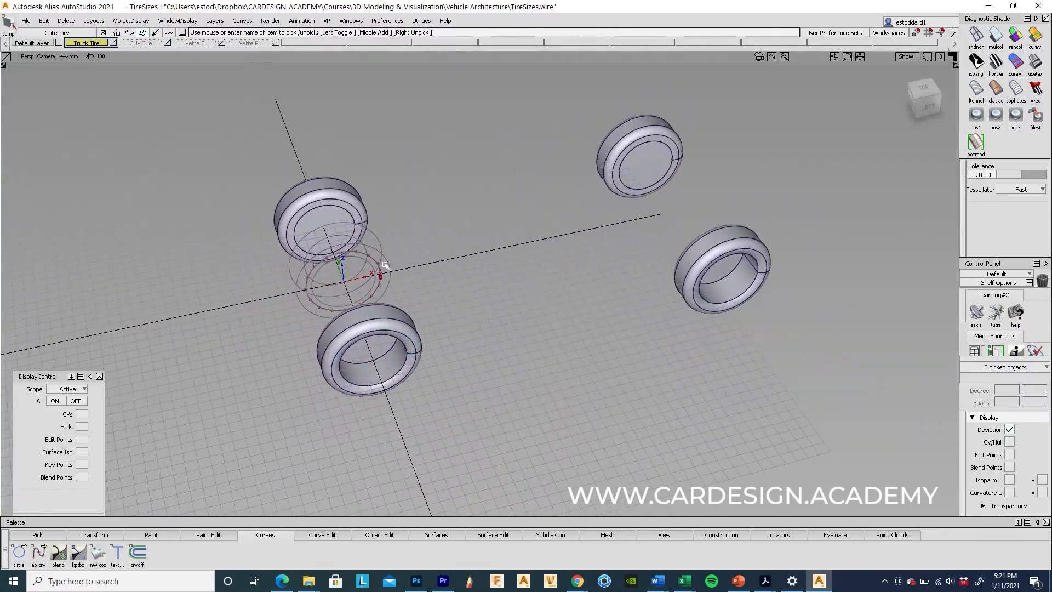
pyautogui.moveTo(218, 77); pyautogui.dragTo(817, 455)
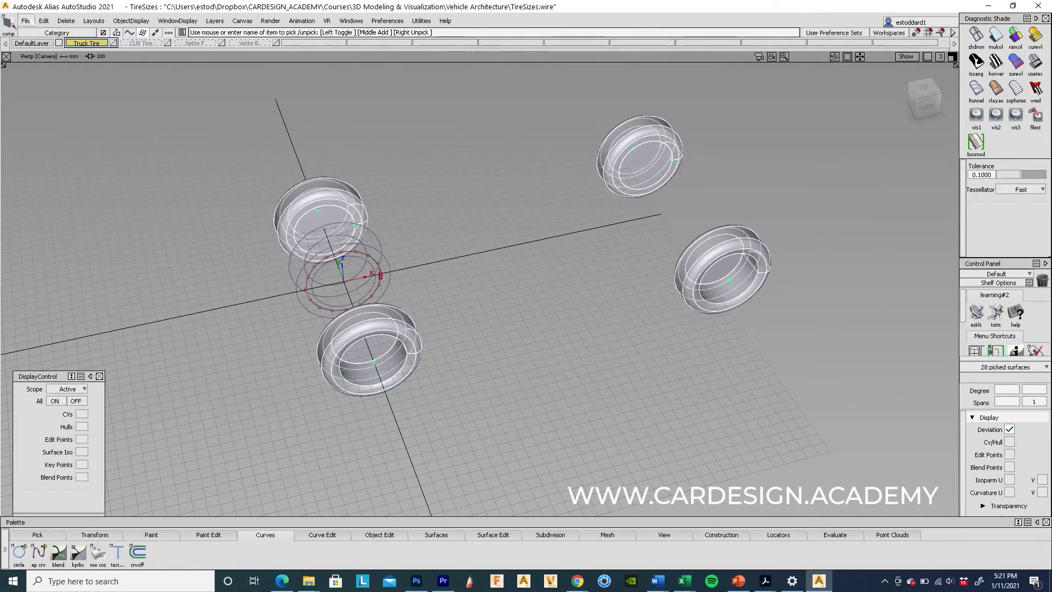
pyautogui.click(26, 21)
# Step: Export the truck tires via Export Active As, saving as Truck_Wheels
pyautogui.moveTo(60, 153)
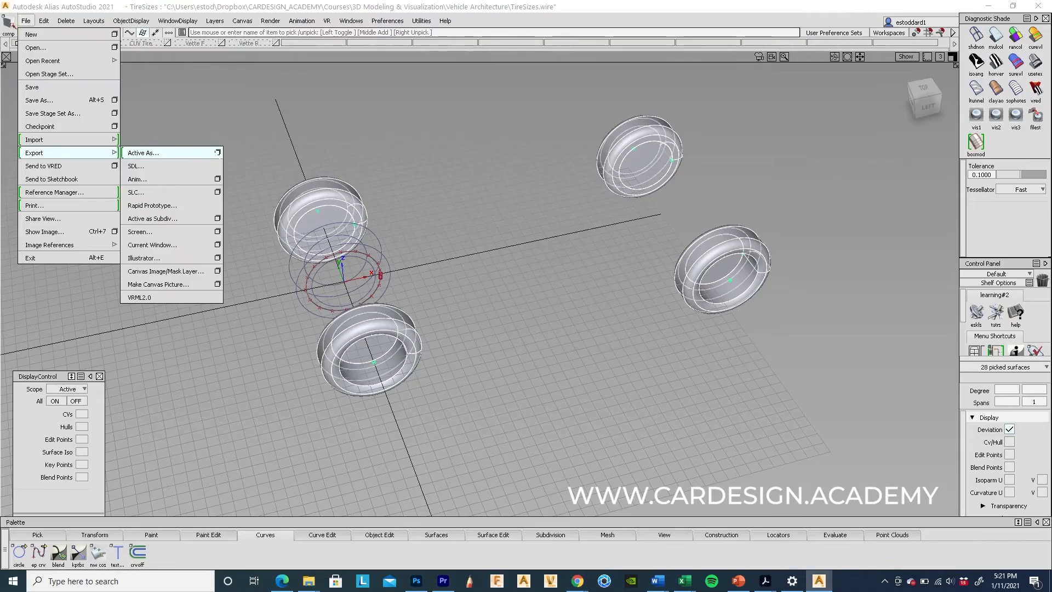
pyautogui.click(218, 152)
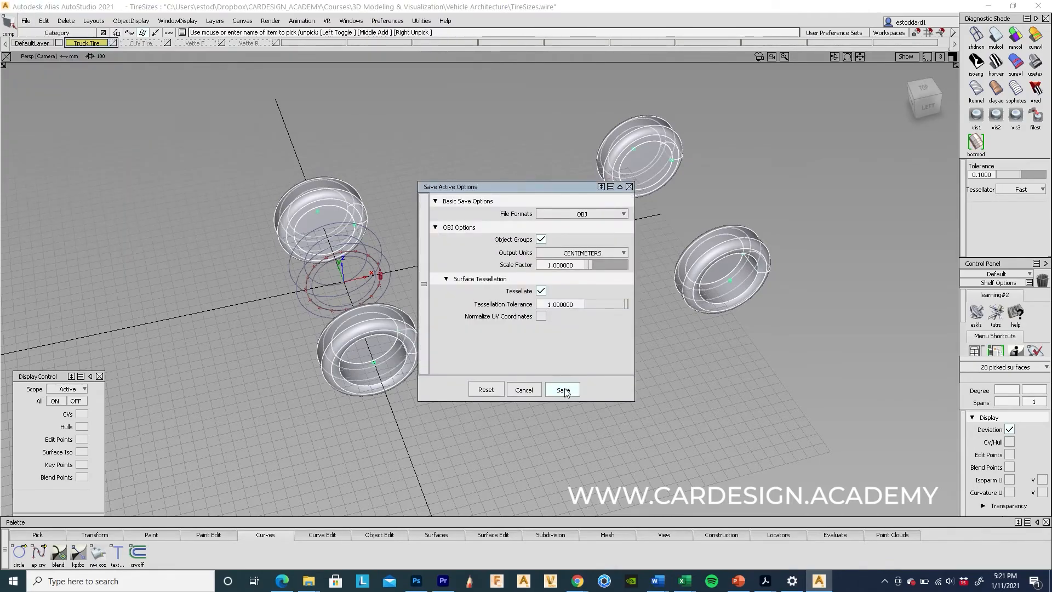
pyautogui.click(90, 240)
pyautogui.press('BackSpace')
pyautogui.press('BackSpace')
pyautogui.press('BackSpace')
pyautogui.write('T')
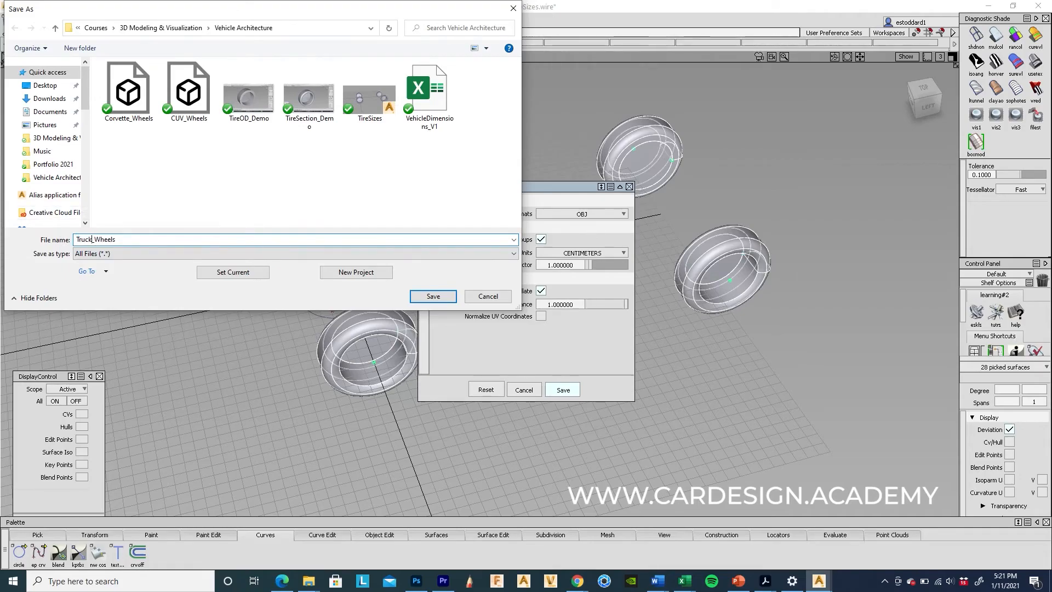
pyautogui.write('ruck Wheels')
pyautogui.click(433, 296)
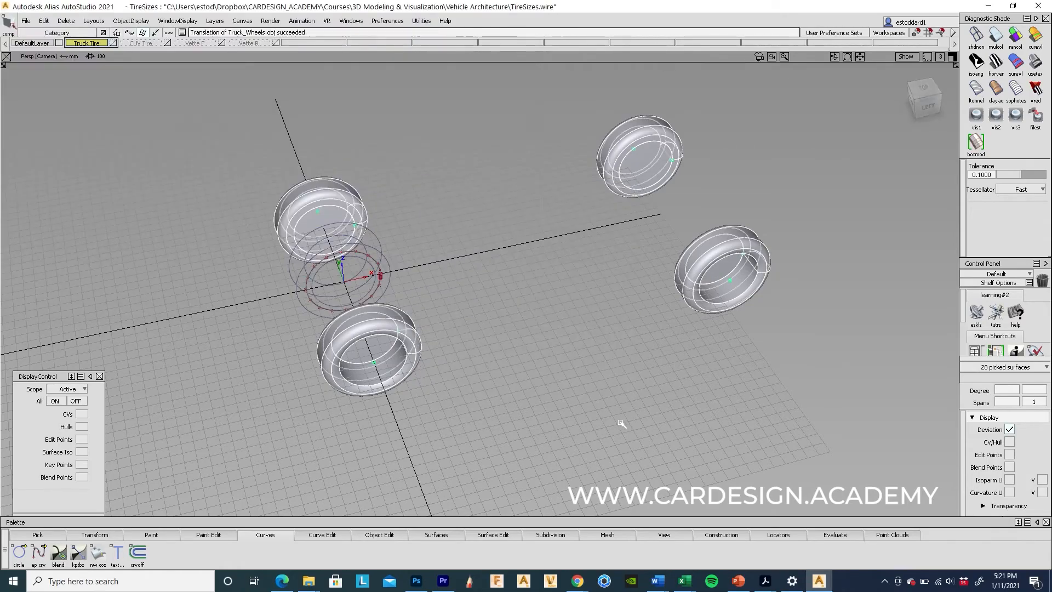
pyautogui.click(630, 408)
pyautogui.keyDown('alt'); pyautogui.keyDown('shift'); pyautogui.moveTo(630, 407); pyautogui.dragTo(539, 322); pyautogui.keyUp('shift'); pyautogui.keyUp('alt')
pyautogui.keyDown('alt'); pyautogui.keyDown('shift'); pyautogui.moveTo(439, 347); pyautogui.dragTo(825, 254, button='right'); pyautogui.keyUp('shift'); pyautogui.keyUp('alt')
pyautogui.keyDown('alt'); pyautogui.keyDown('shift'); pyautogui.moveTo(665, 347); pyautogui.dragTo(545, 407); pyautogui.keyUp('shift'); pyautogui.keyUp('alt')
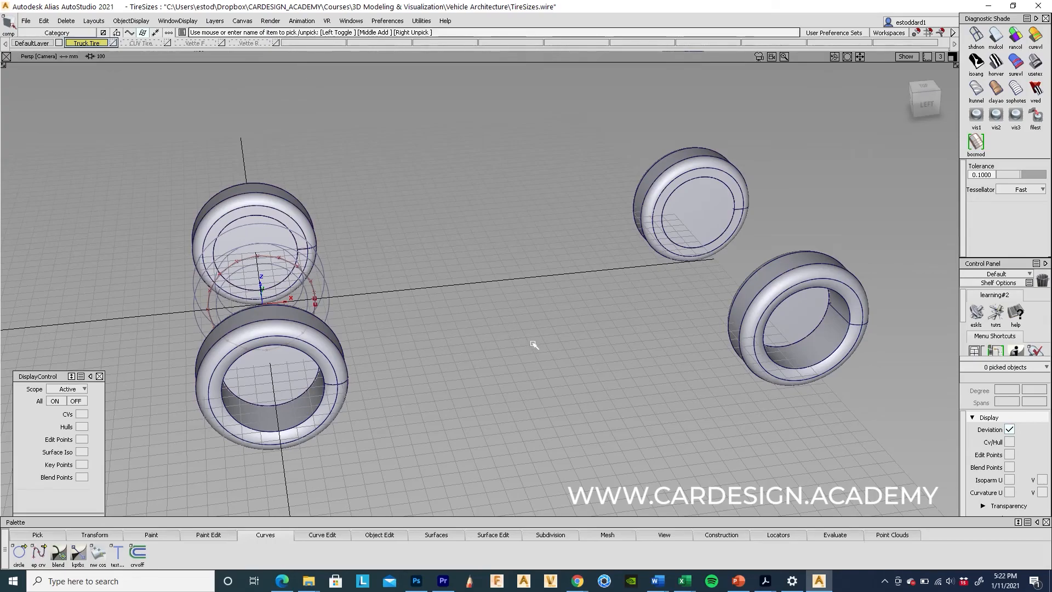
pyautogui.moveTo(536, 376)
pyautogui.keyDown('alt'); pyautogui.keyDown('shift'); pyautogui.mouseDown()
pyautogui.moveTo(606, 337)
pyautogui.moveTo(587, 393)
pyautogui.moveTo(552, 362)
pyautogui.moveTo(545, 369)
pyautogui.mouseUp(); pyautogui.keyUp('shift'); pyautogui.keyUp('alt')
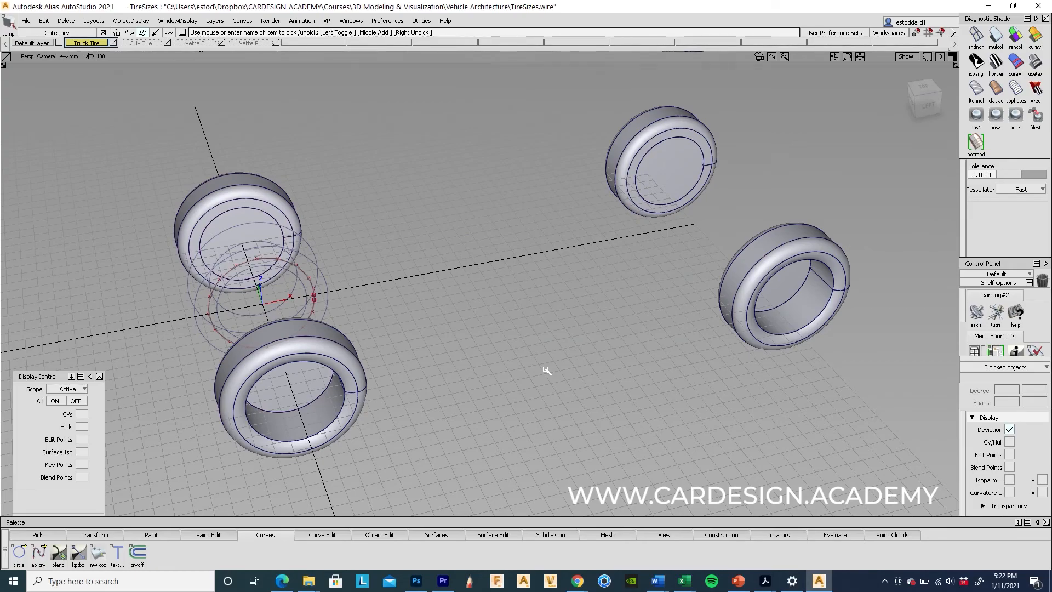
pyautogui.moveTo(488, 369)
pyautogui.keyDown('alt'); pyautogui.keyDown('shift'); pyautogui.mouseDown()
pyautogui.moveTo(487, 301)
pyautogui.moveTo(480, 363)
pyautogui.mouseUp(); pyautogui.keyUp('shift'); pyautogui.keyUp('alt')
pyautogui.keyDown('alt'); pyautogui.keyDown('shift'); pyautogui.moveTo(500, 364); pyautogui.dragTo(571, 379, button='right'); pyautogui.keyUp('shift'); pyautogui.keyUp('alt')
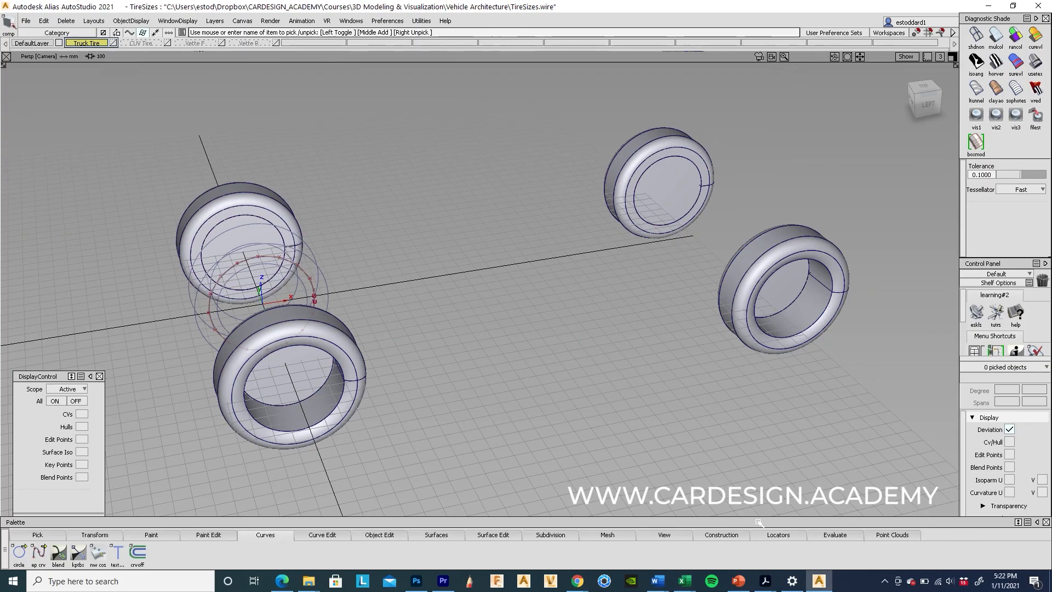